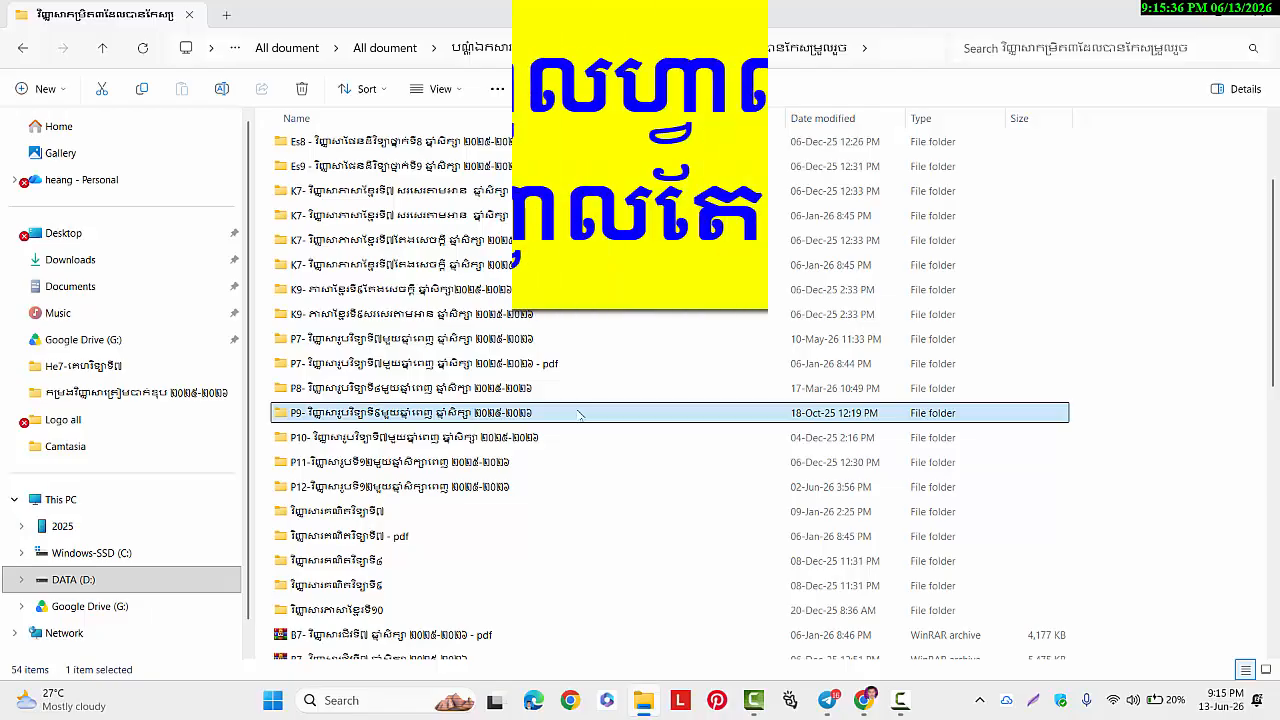
Open the P9- វិញ្ញាសារូបវិទ្យាទី៩មួយឆ្នាំពេញ folder and look through its files as large thumbnails and as a detailed list
double_click(578, 413)
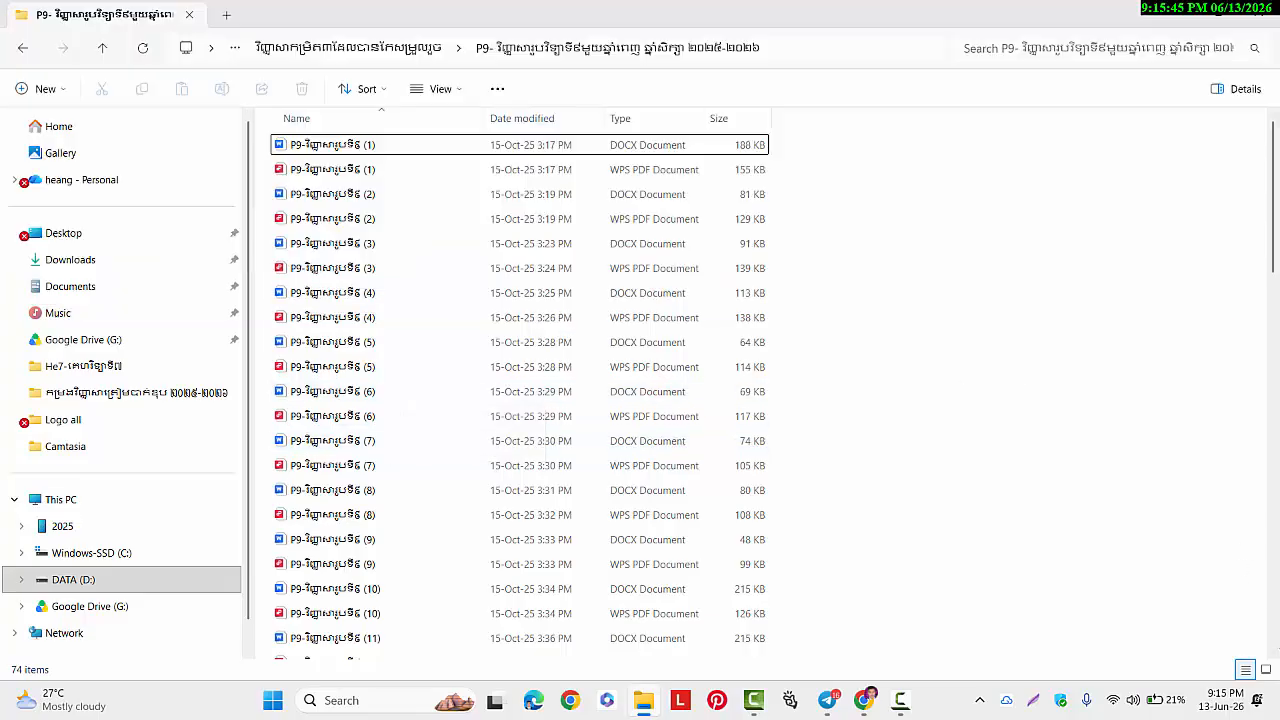
left_click(1265, 669)
scroll(815, 447, "down", 3)
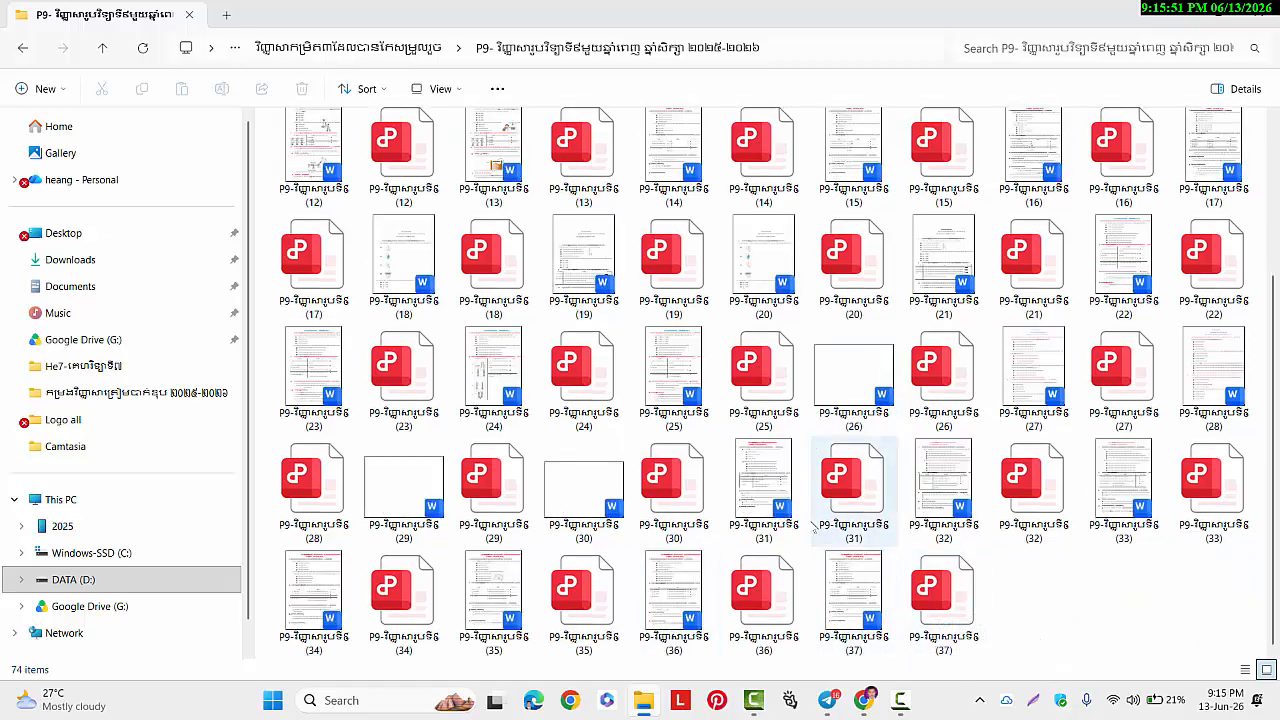
scroll(768, 453, "up", 3)
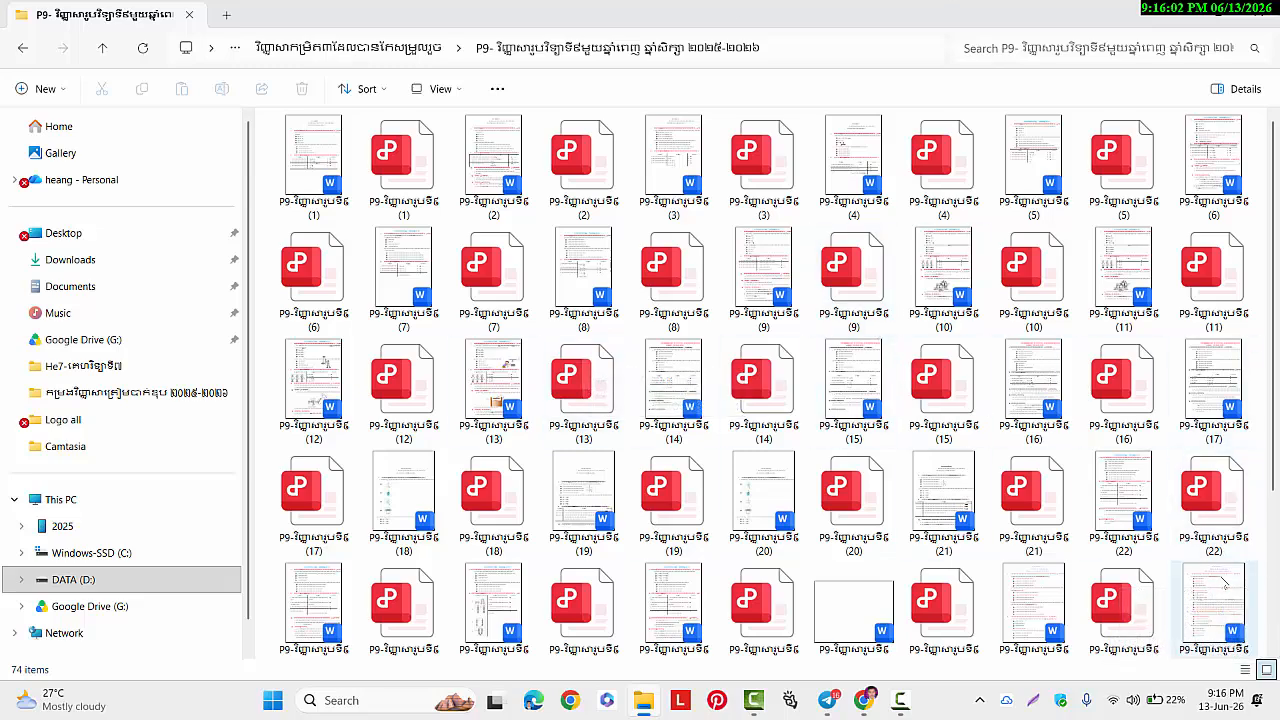
left_click(1245, 669)
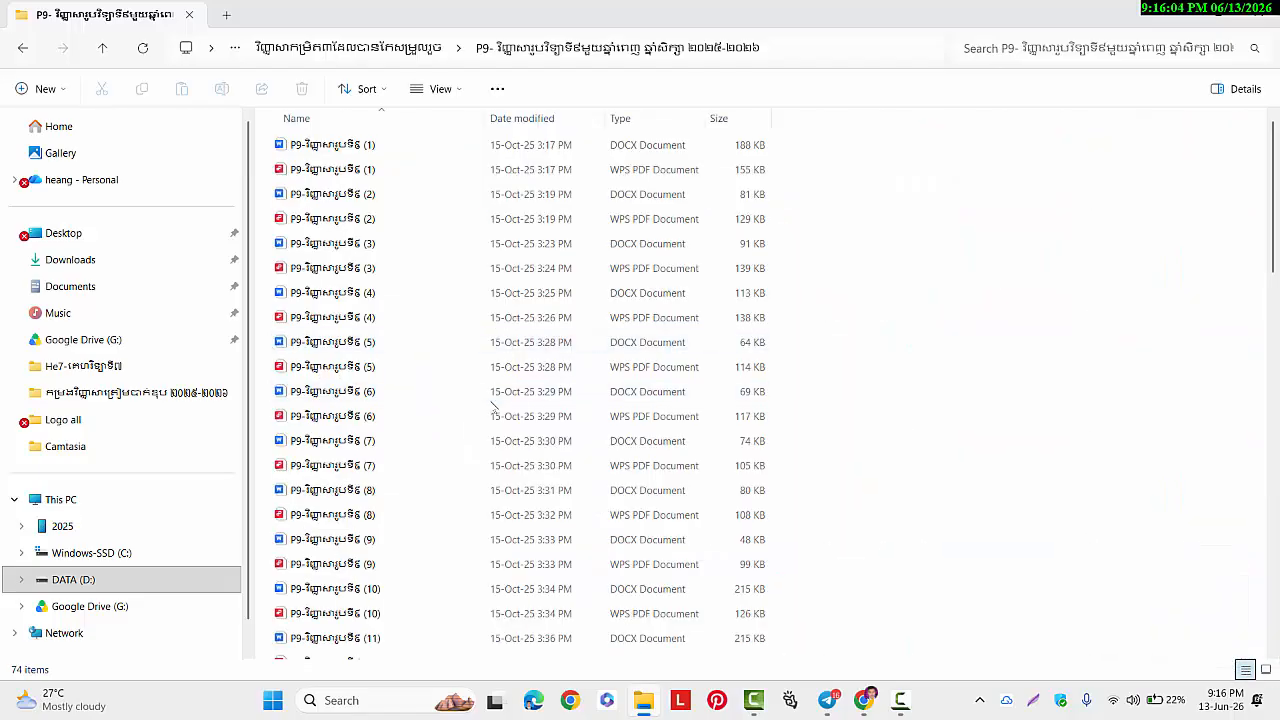
scroll(492, 404, "down", 9)
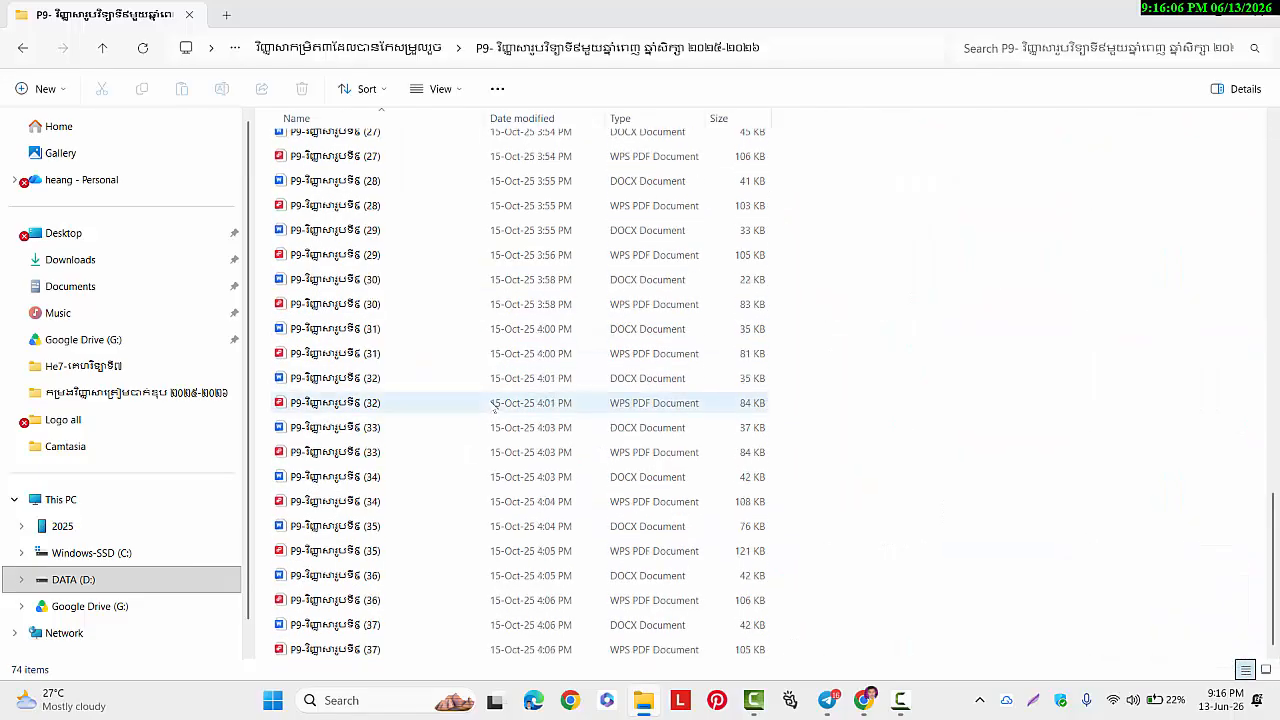
scroll(494, 404, "up", 10)
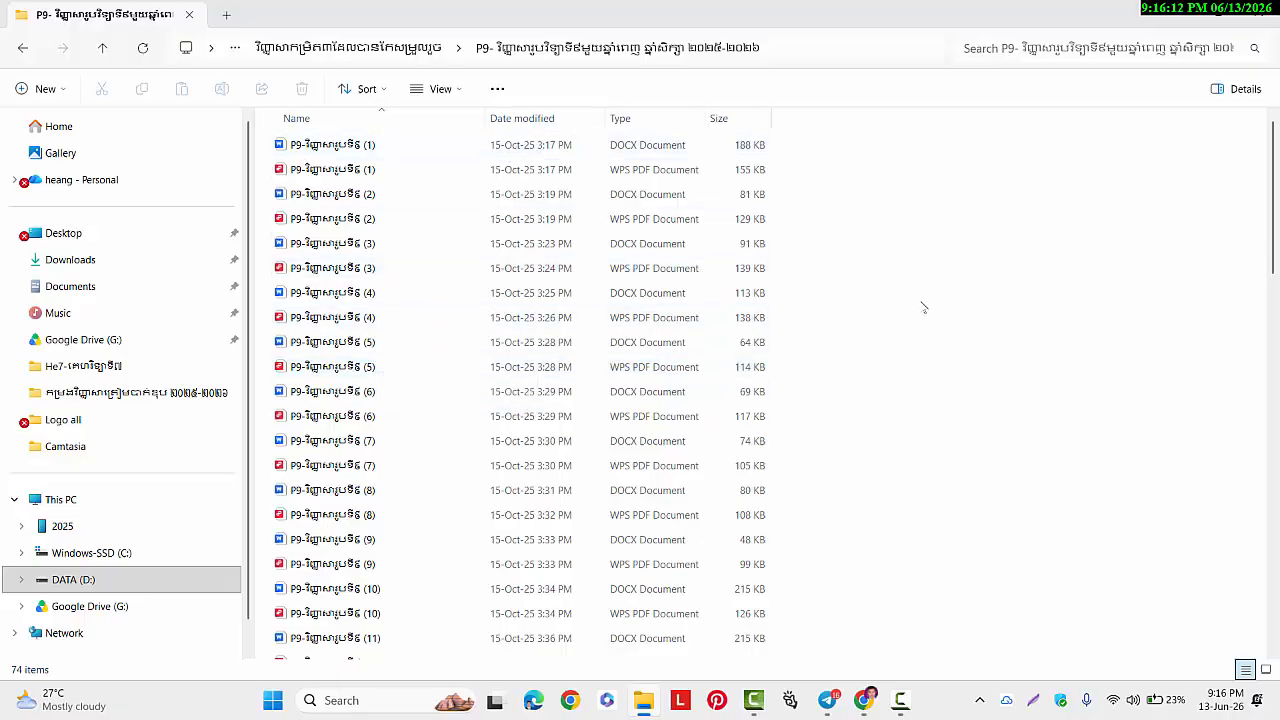
left_click(923, 306)
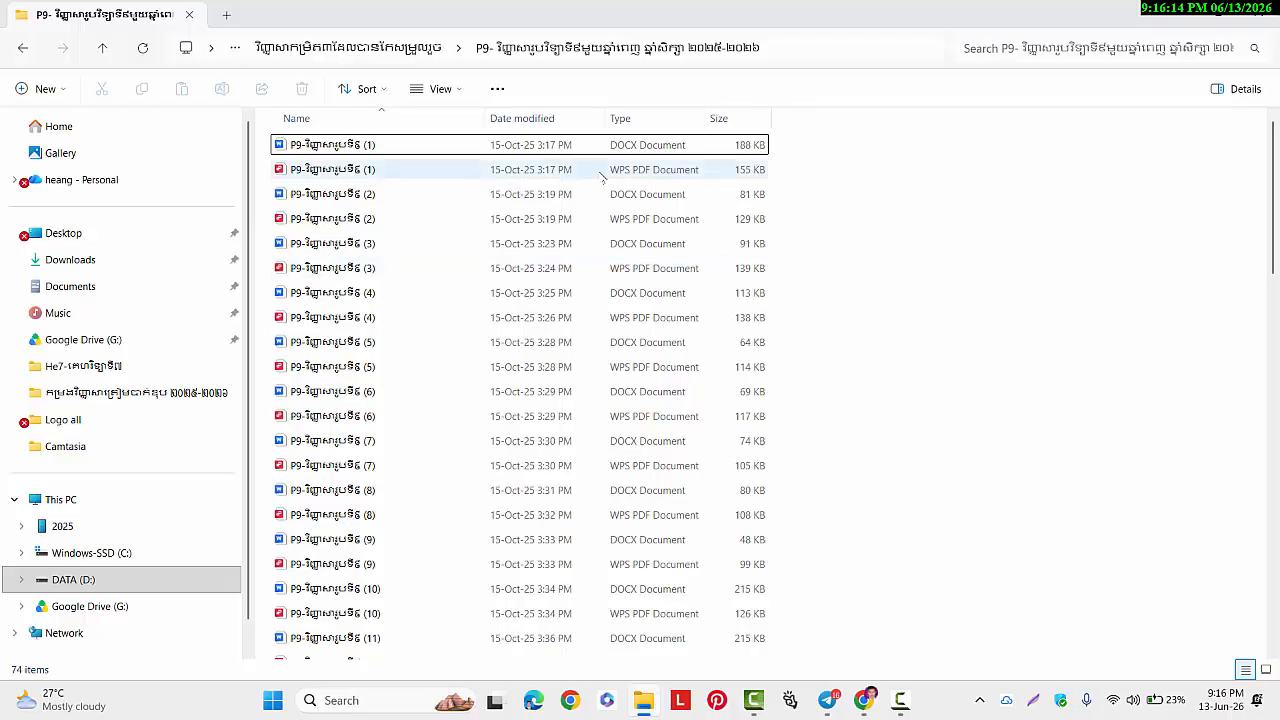
right_click(863, 214)
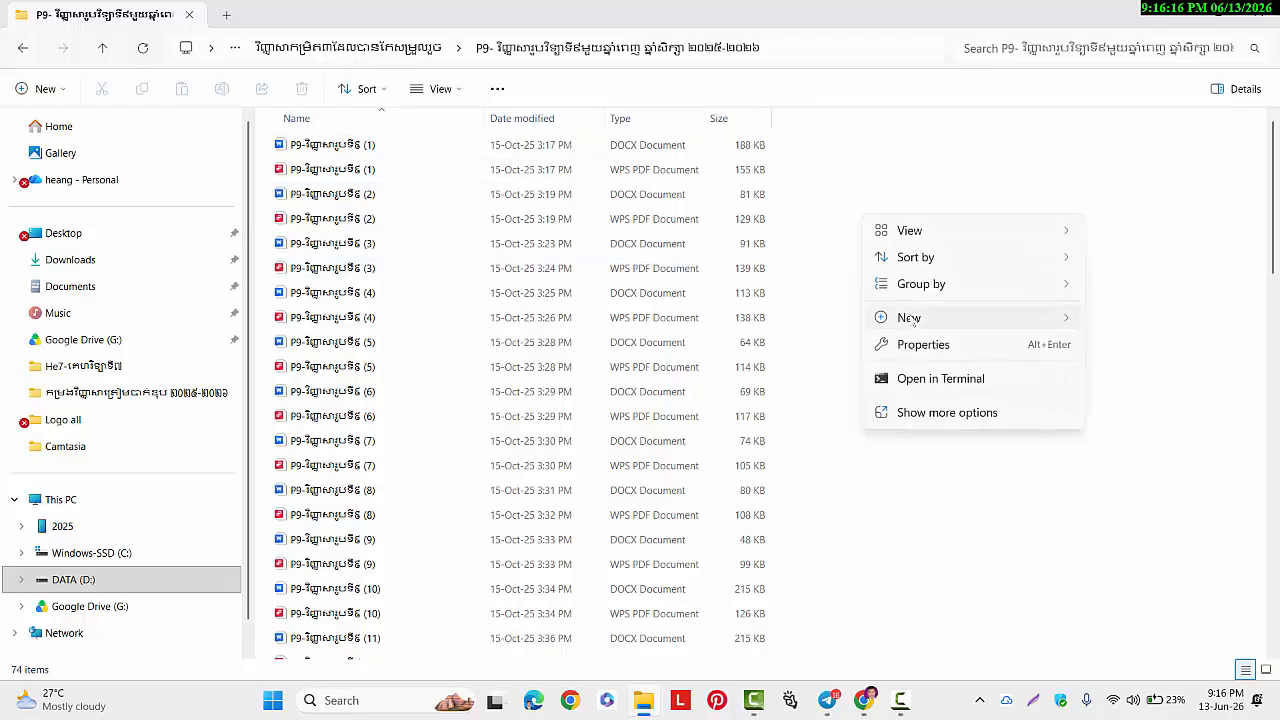
mouse_move(913, 318)
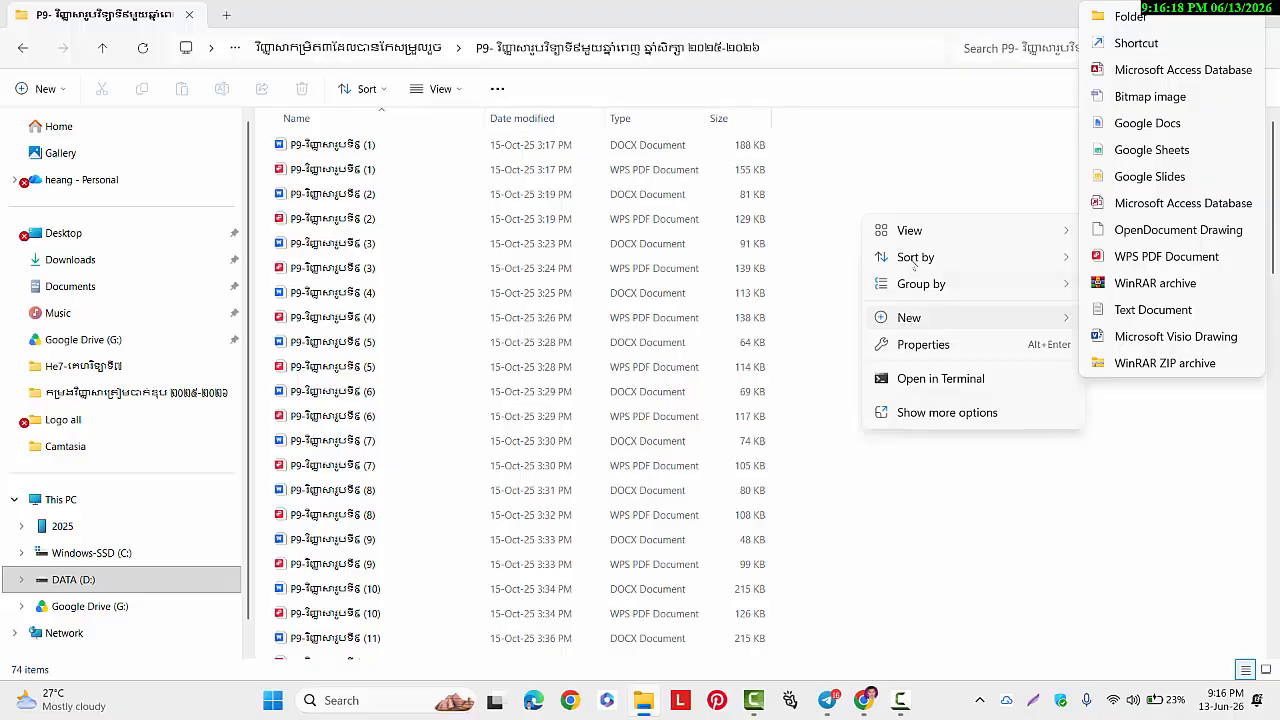
left_click(892, 152)
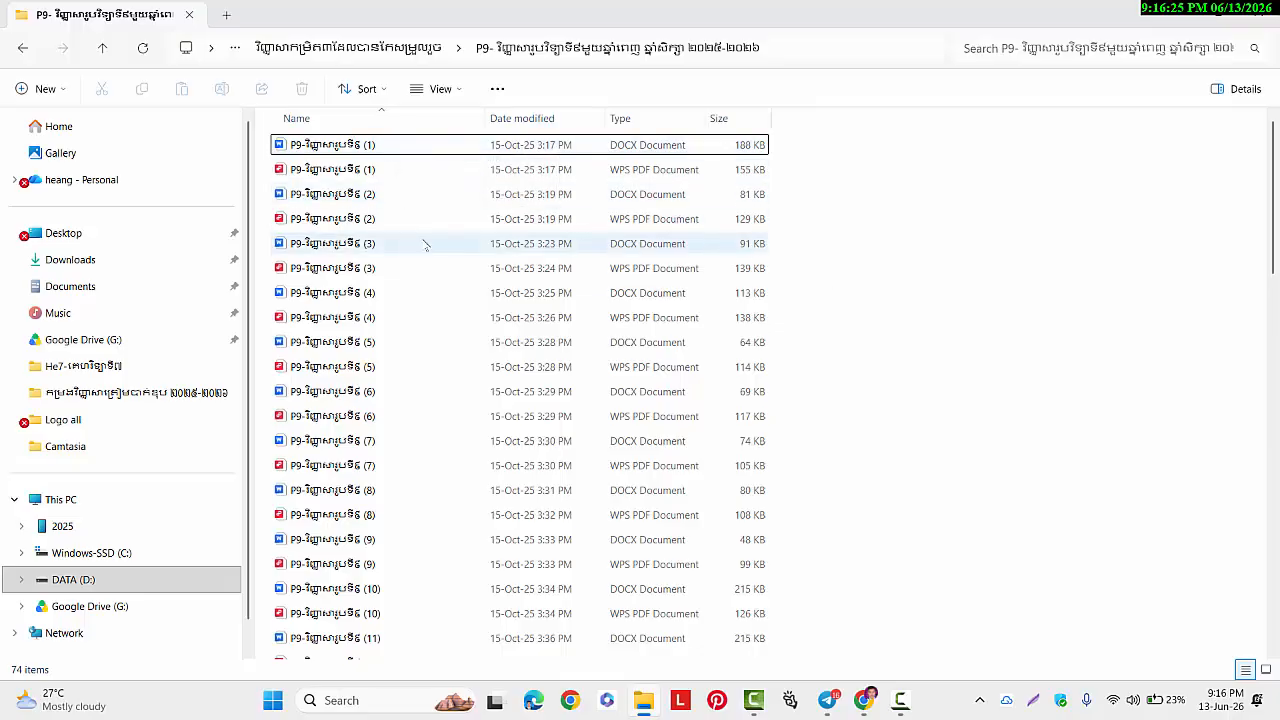
Duplicate the DOCX document P9-វិញ្ញាសារូបទី៩ (1) in the same folder and rename the copy P9-វិញ្ញាសារូបទី៩ (1-37)
left_click(382, 150)
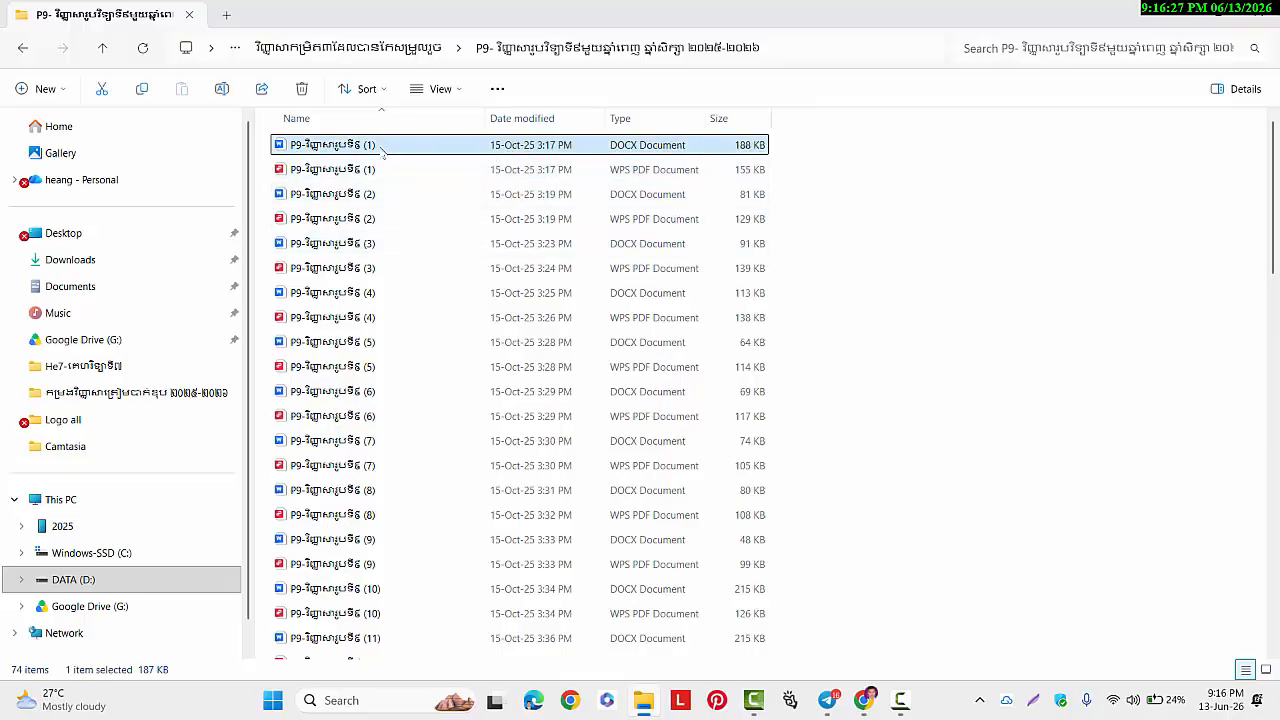
key("ctrl+v")
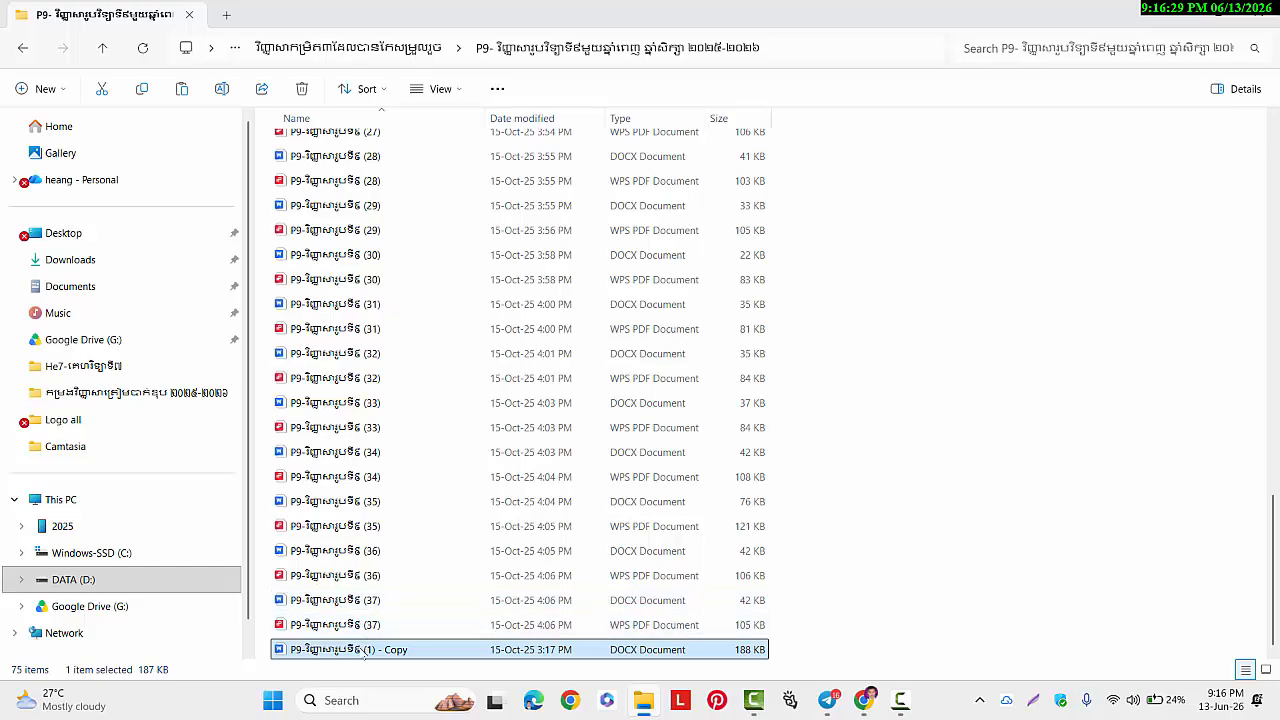
right_click(365, 649)
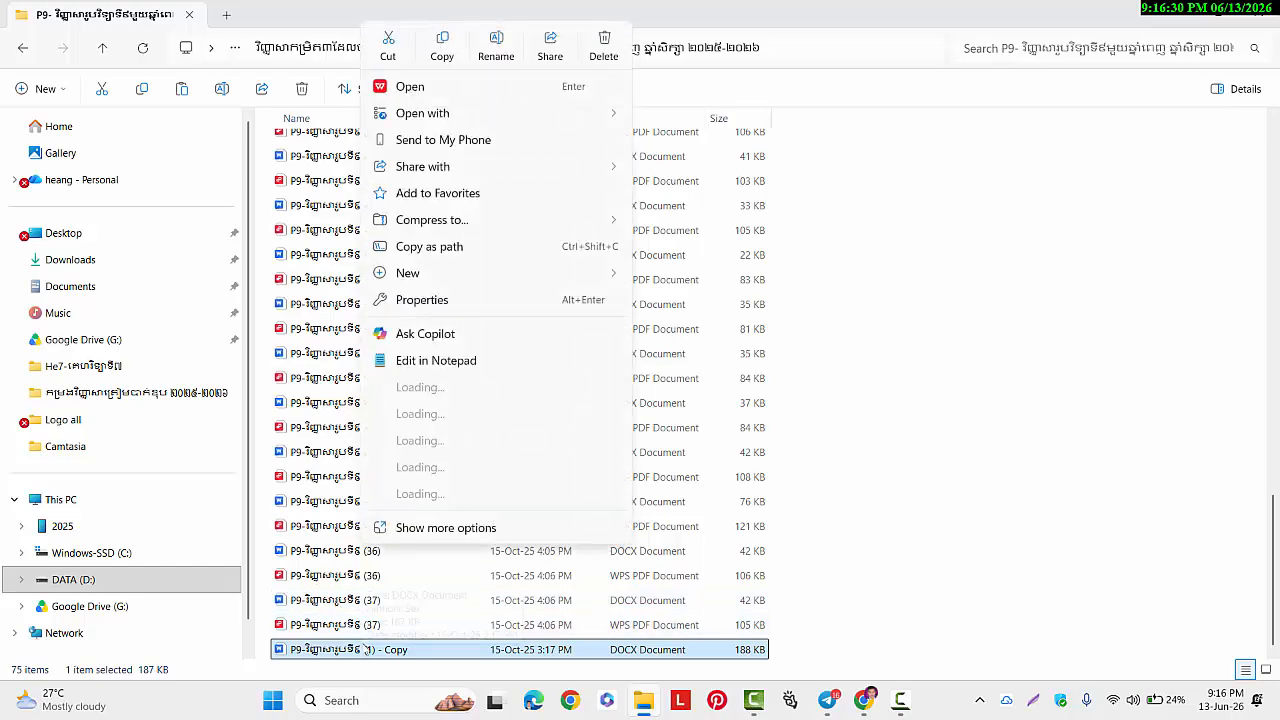
left_click(497, 47)
left_click(411, 648)
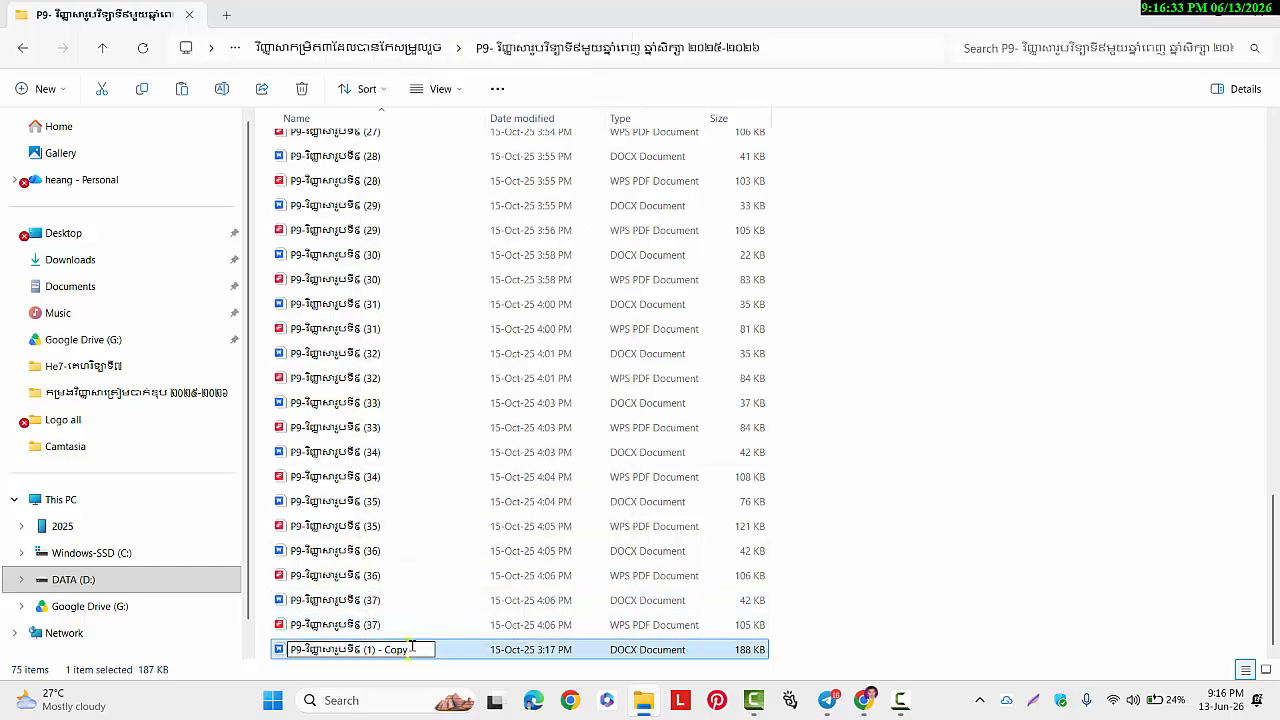
key("BackSpace")
key("BackSpace")
key("BackSpace")
key("BackSpace")
key("BackSpace")
key("BackSpace")
key("BackSpace")
key("BackSpace")
key("BackSpace")
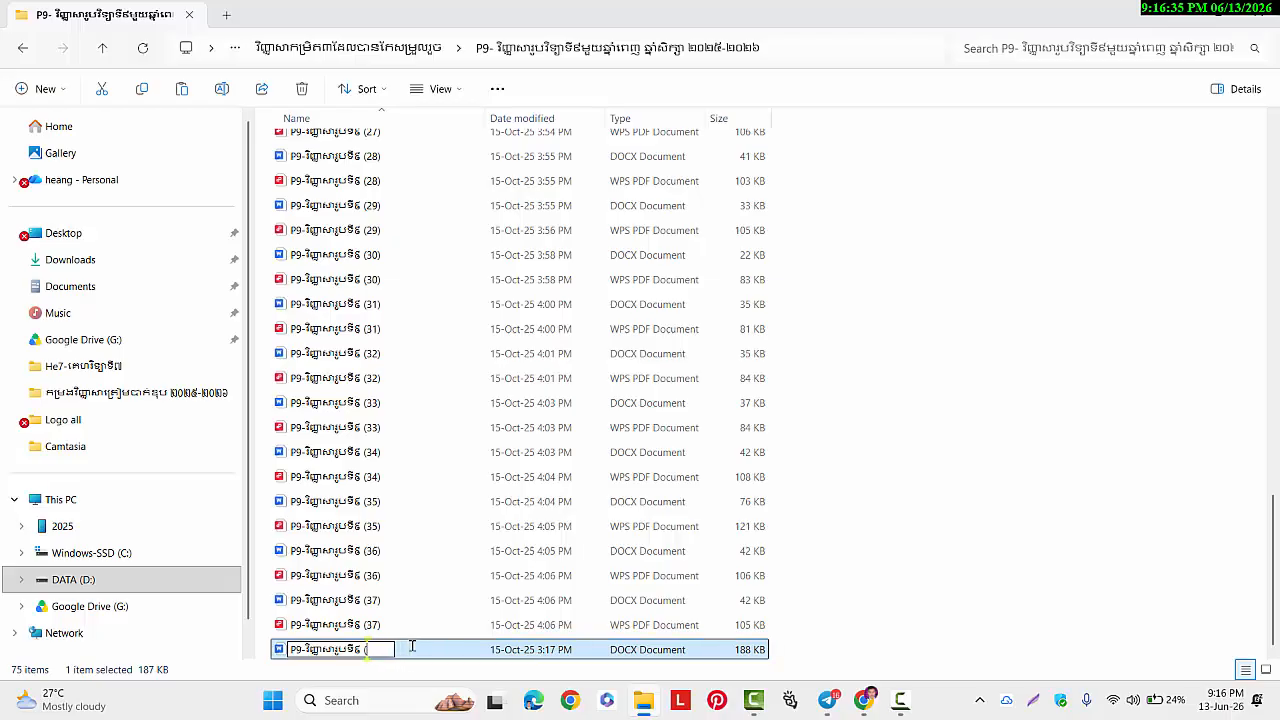
key("BackSpace")
type("(9")
key("BackSpace")
type("1-3")
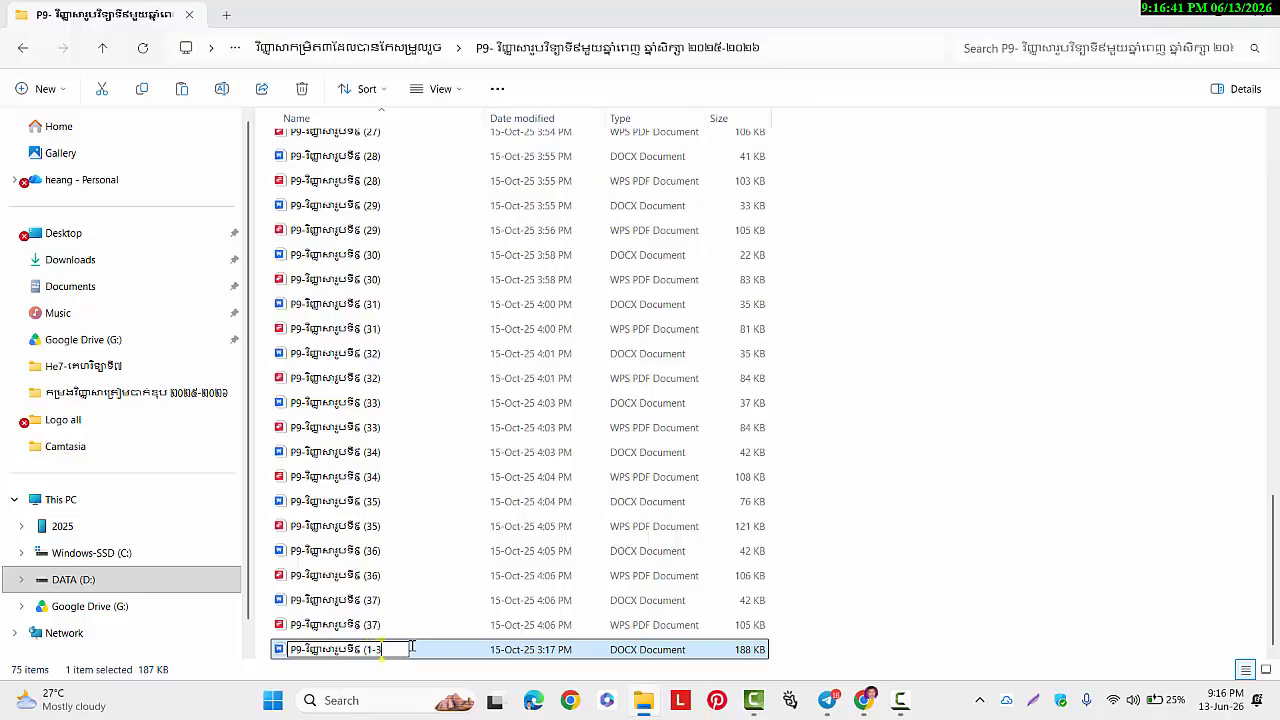
type("7)")
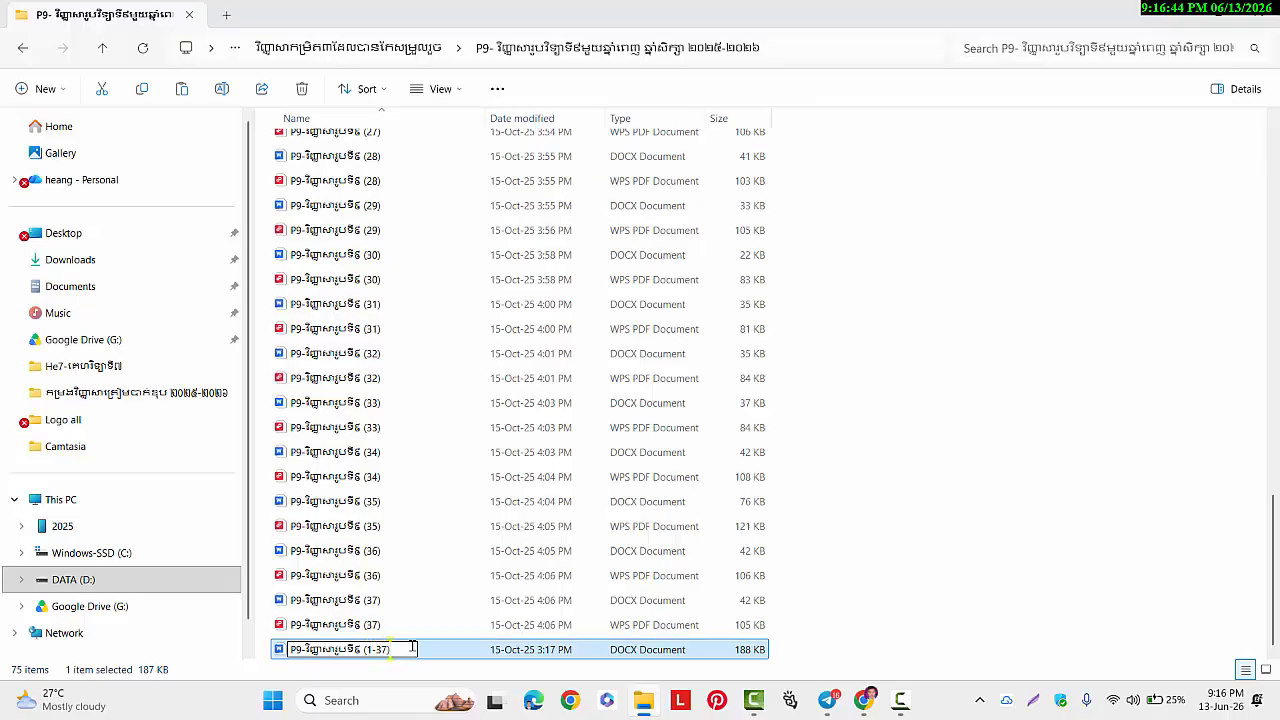
key("Return")
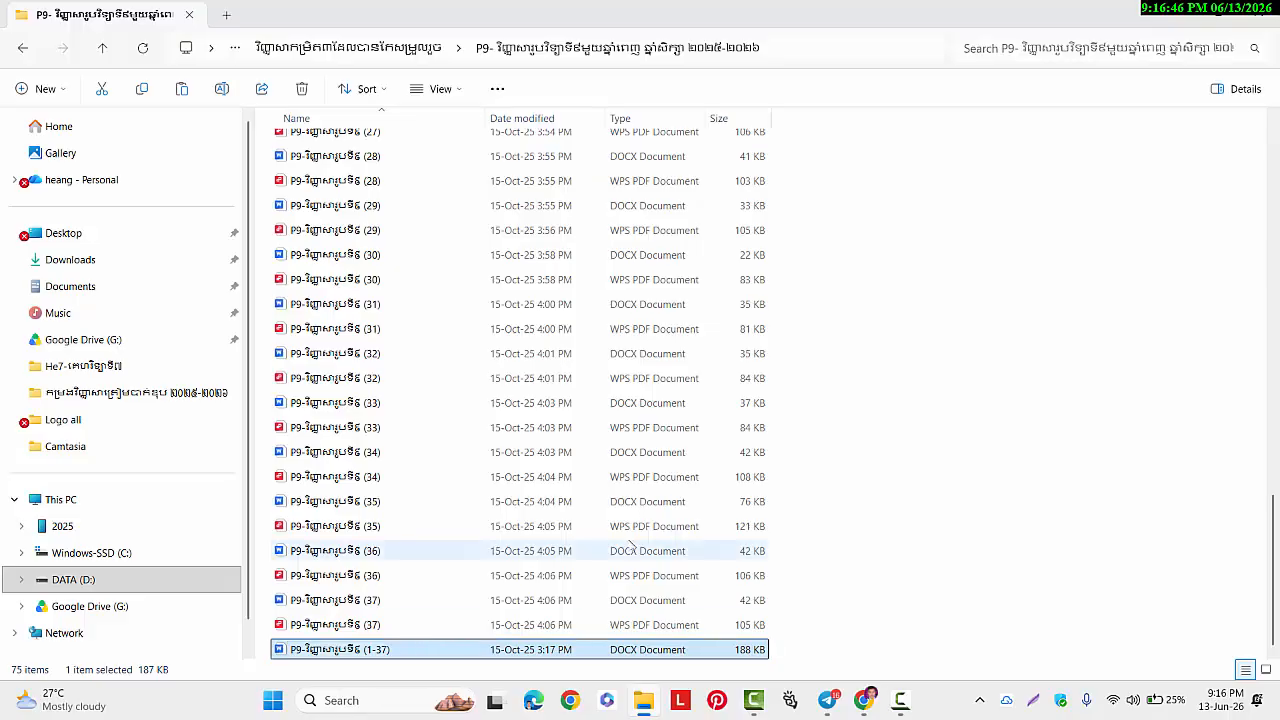
Open the P9-វិញ្ញាសារូបទី៩ (1-37) document in Word
right_click(397, 650)
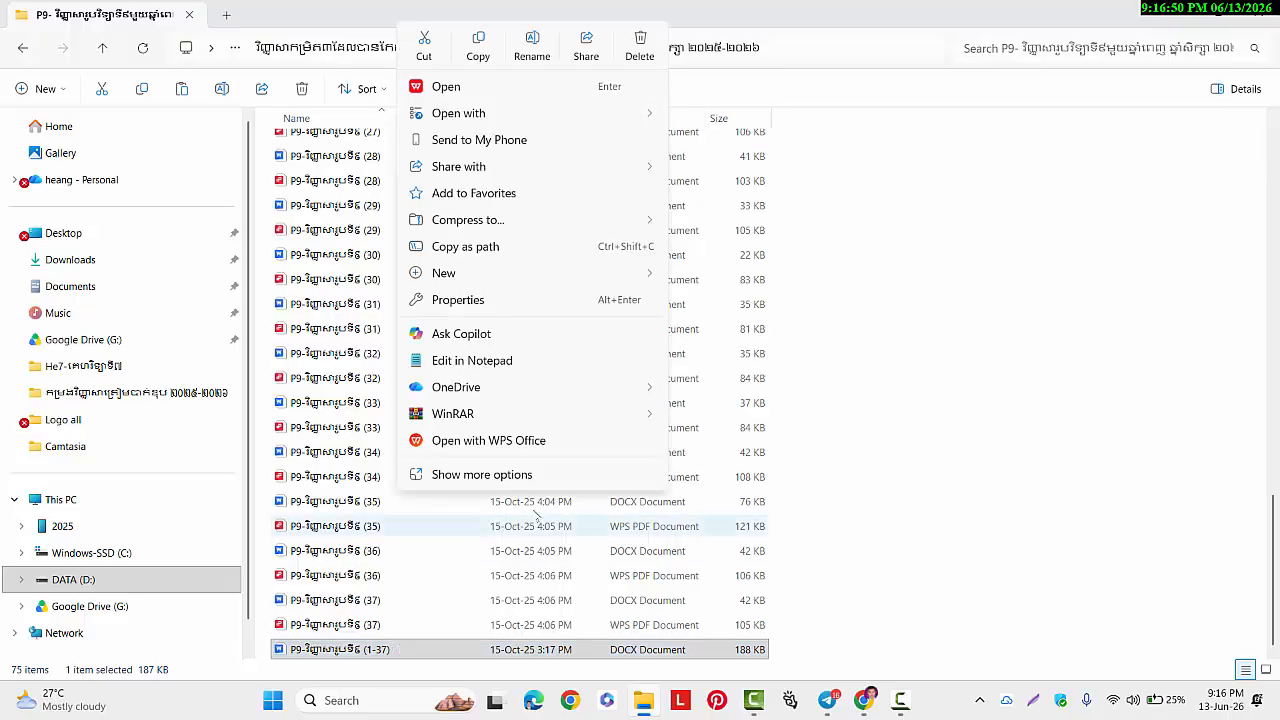
mouse_move(585, 113)
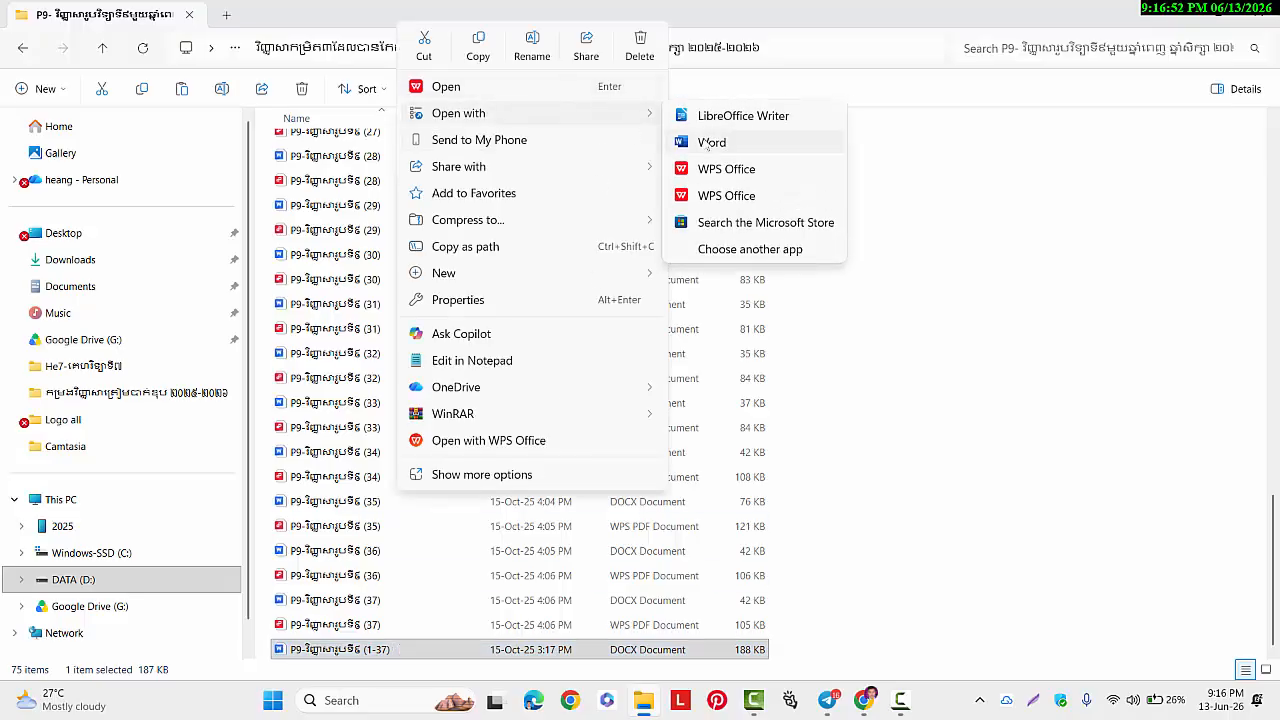
left_click(709, 146)
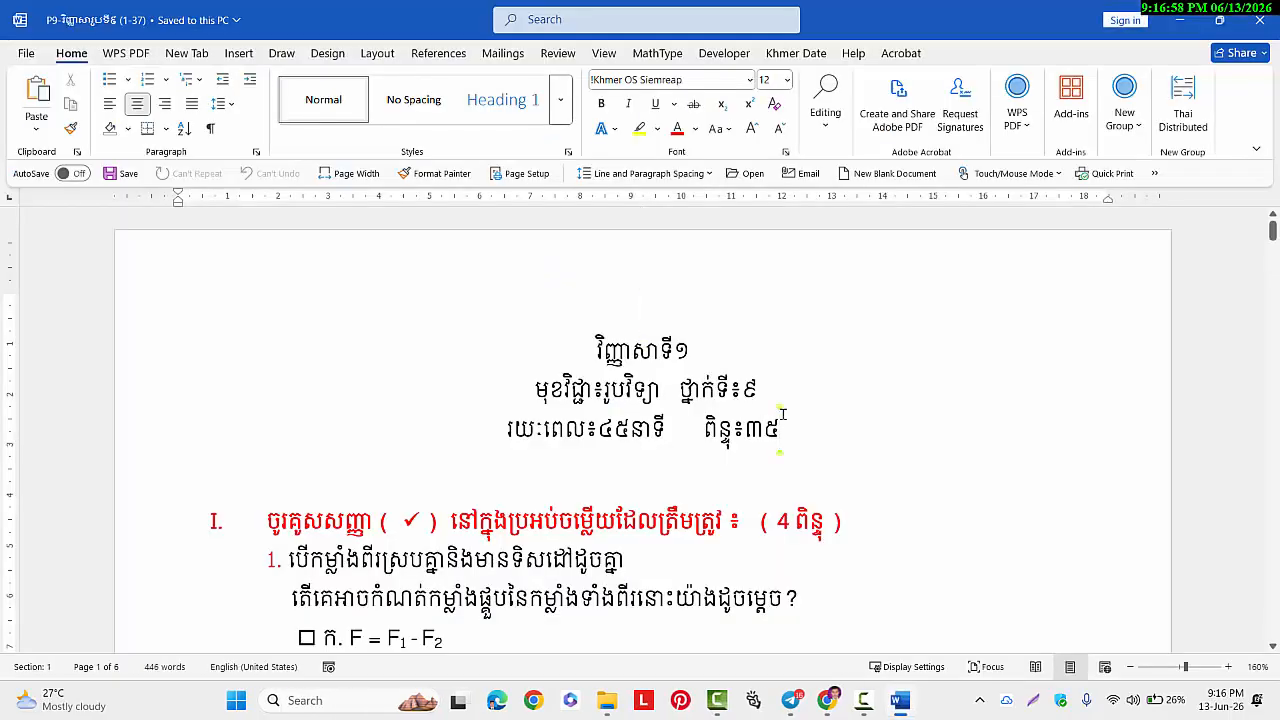
Delete the document's entire content, then save and close the empty document
key("ctrl+a")
key("Delete")
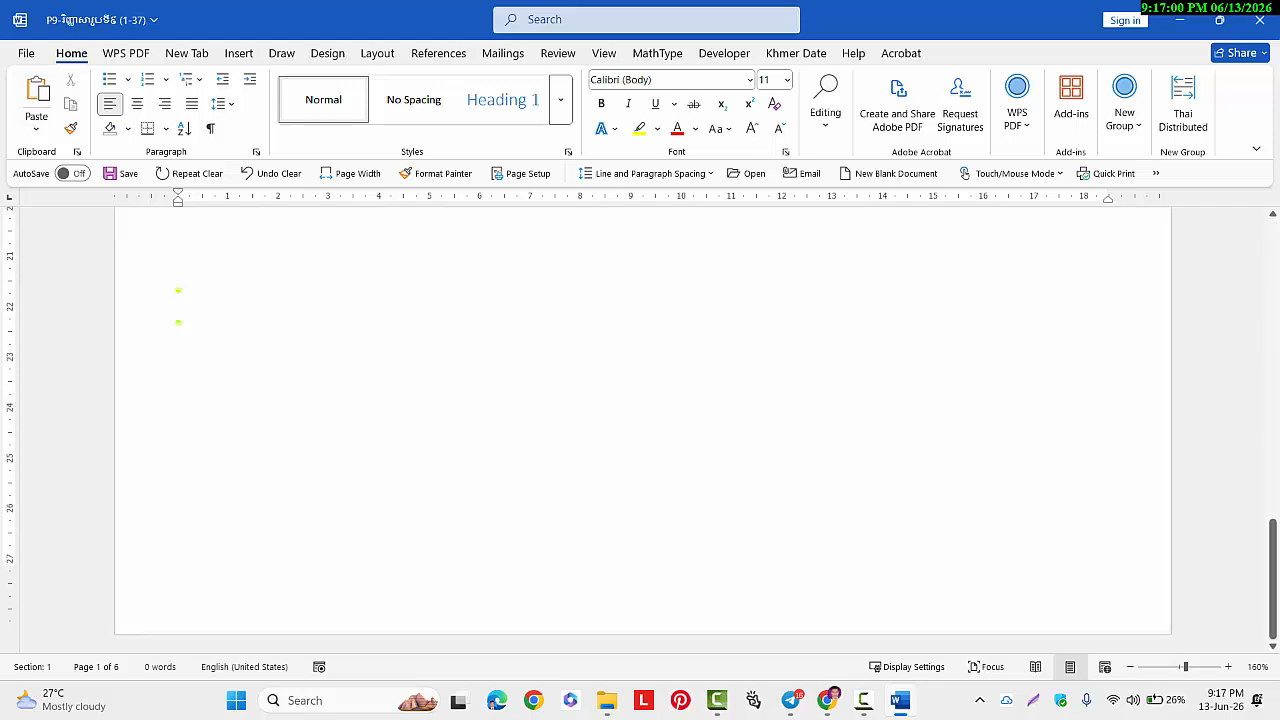
left_click(132, 168)
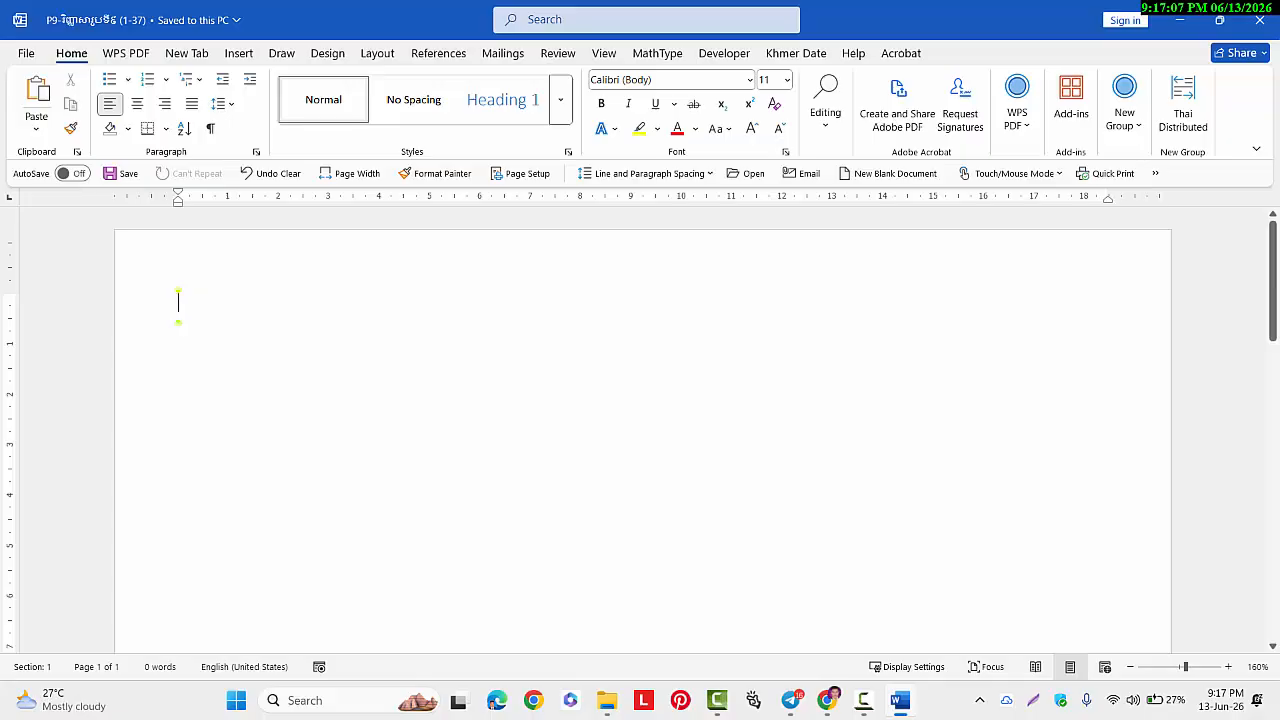
left_click(1259, 20)
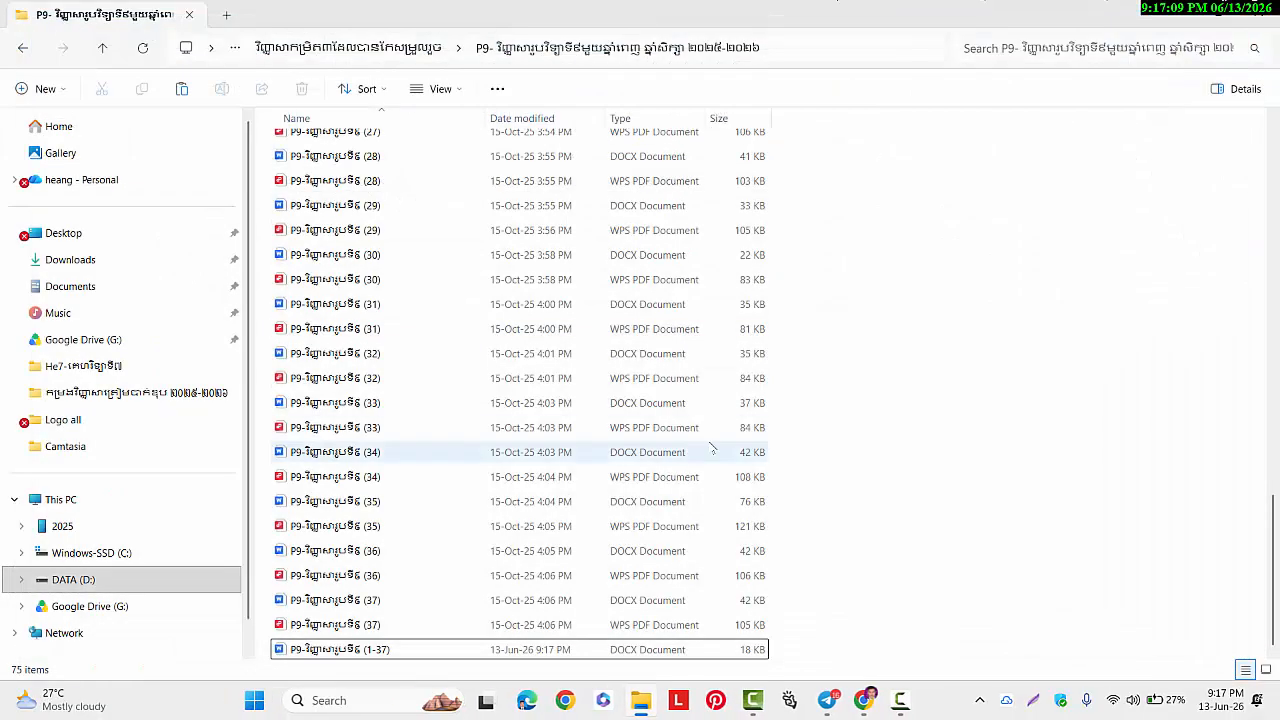
left_click(340, 650)
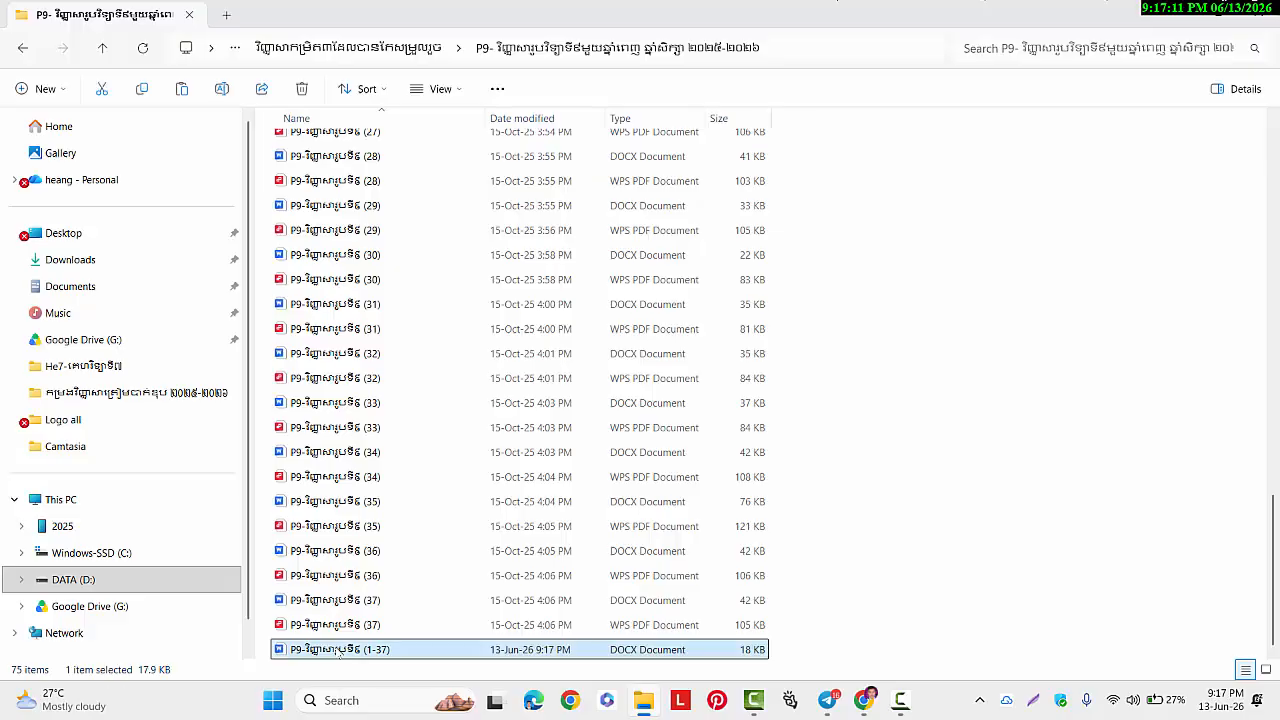
scroll(454, 510, "up", 10)
scroll(455, 480, "down", 10)
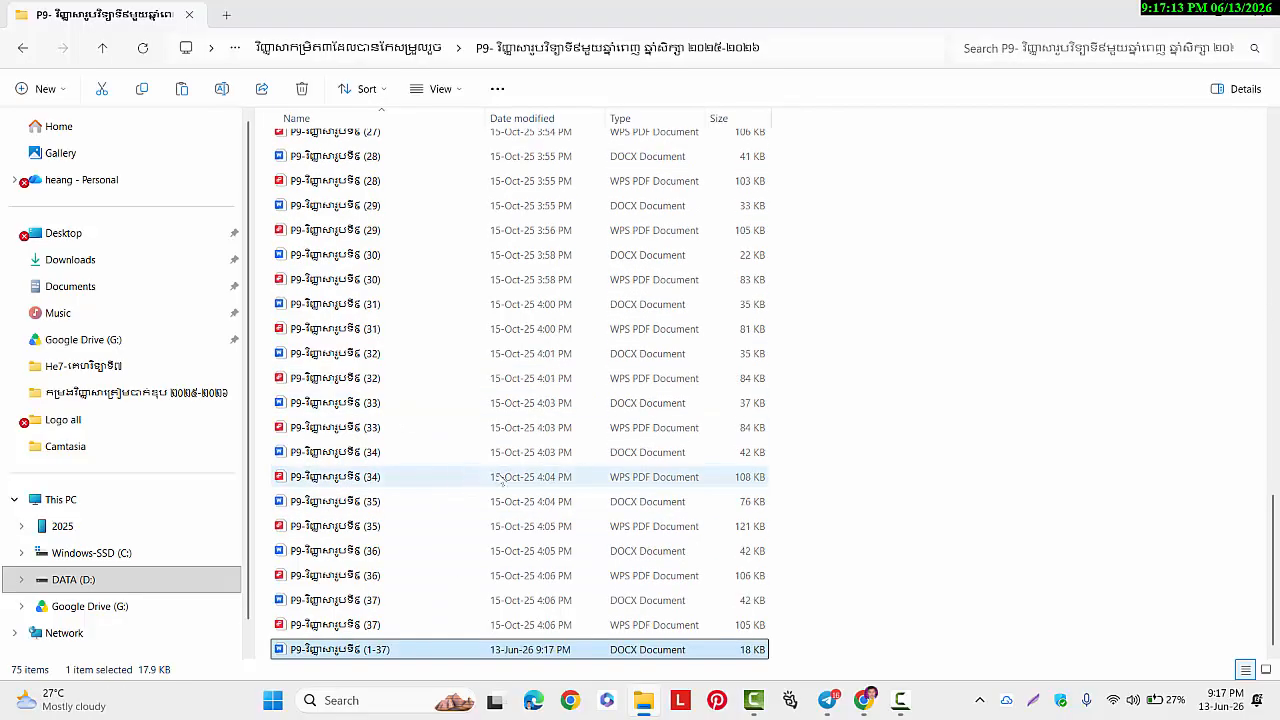
right_click(916, 335)
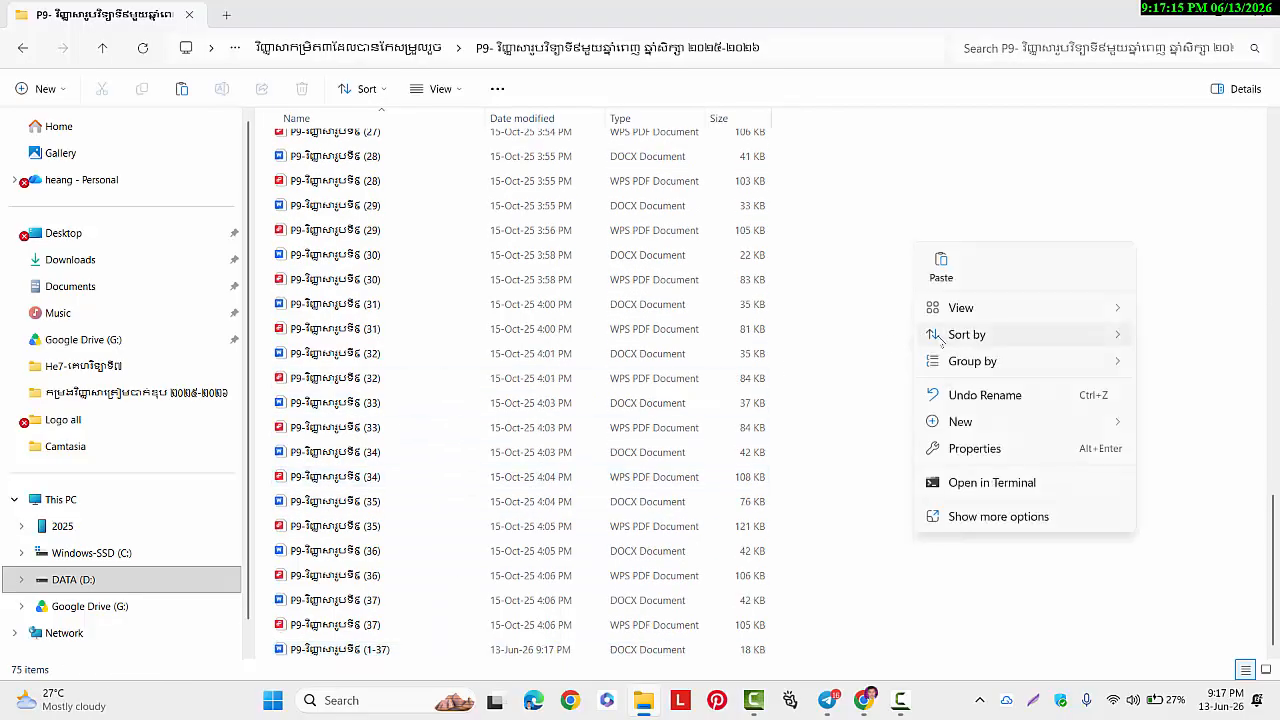
left_click(877, 258)
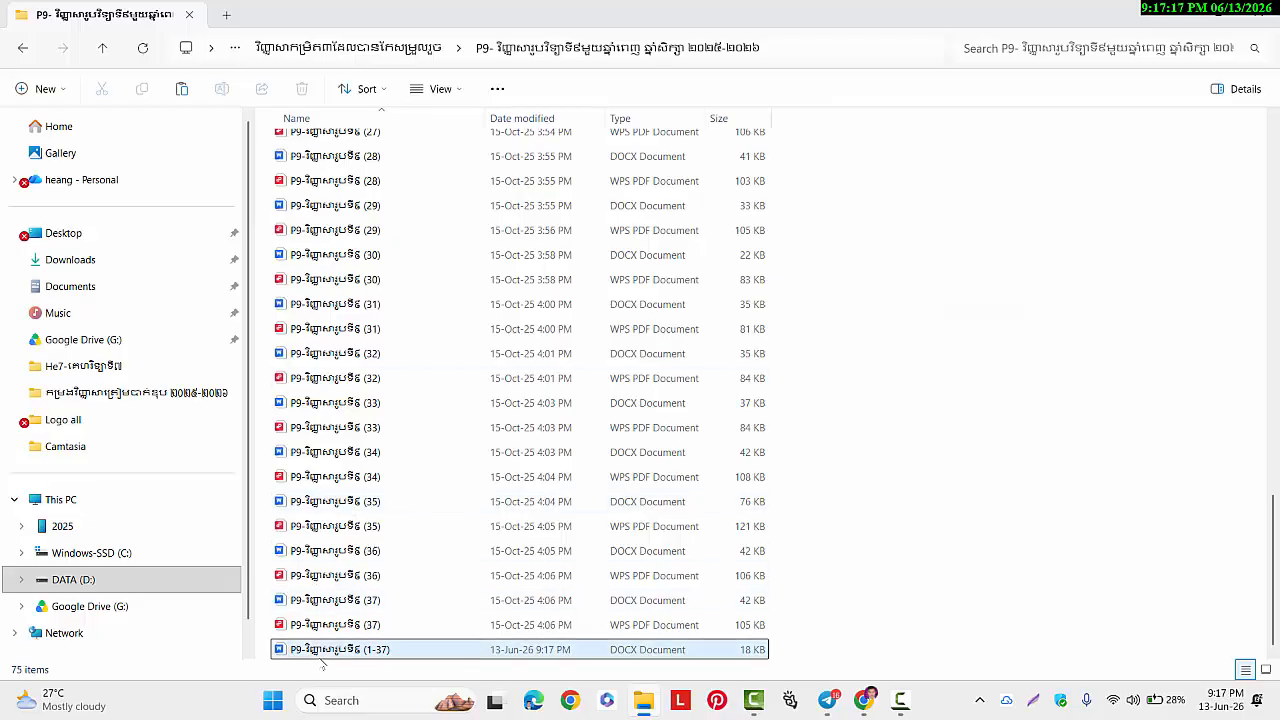
scroll(328, 630, "up", 7)
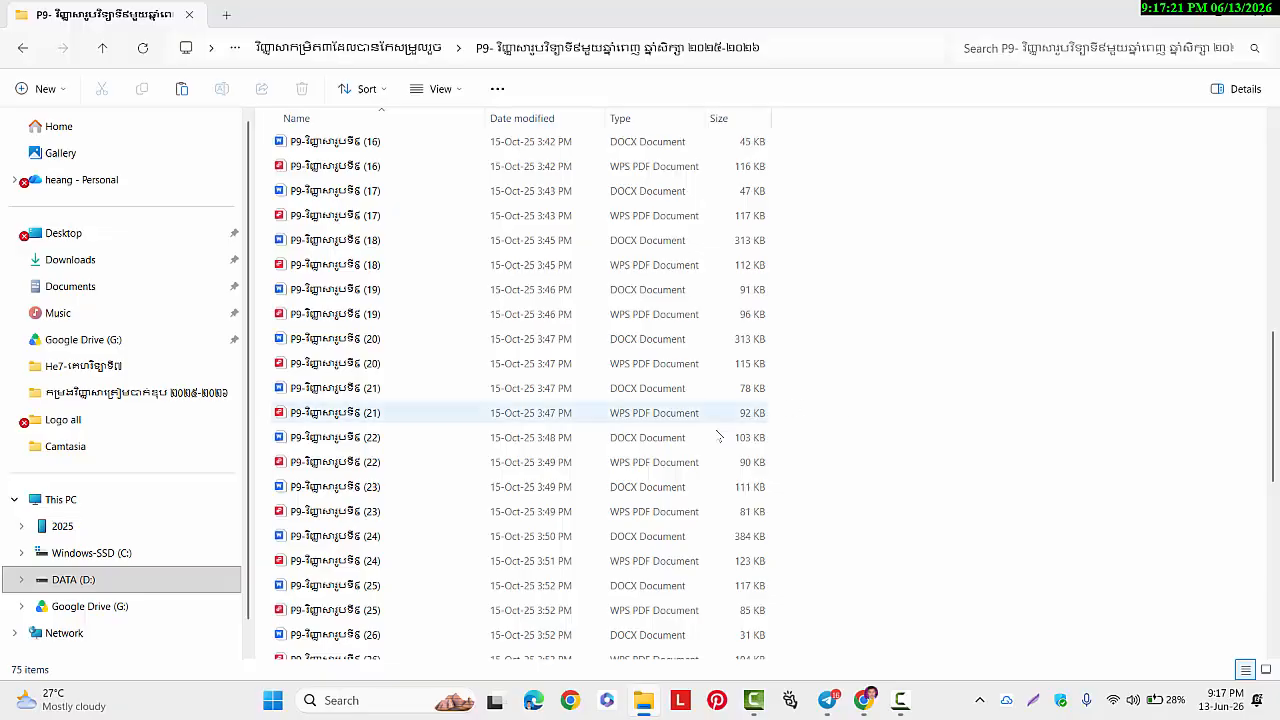
View the files as large thumbnails, show the file details pane, and return the folder to the detailed list
left_click(1267, 671)
scroll(1100, 630, "down", 3)
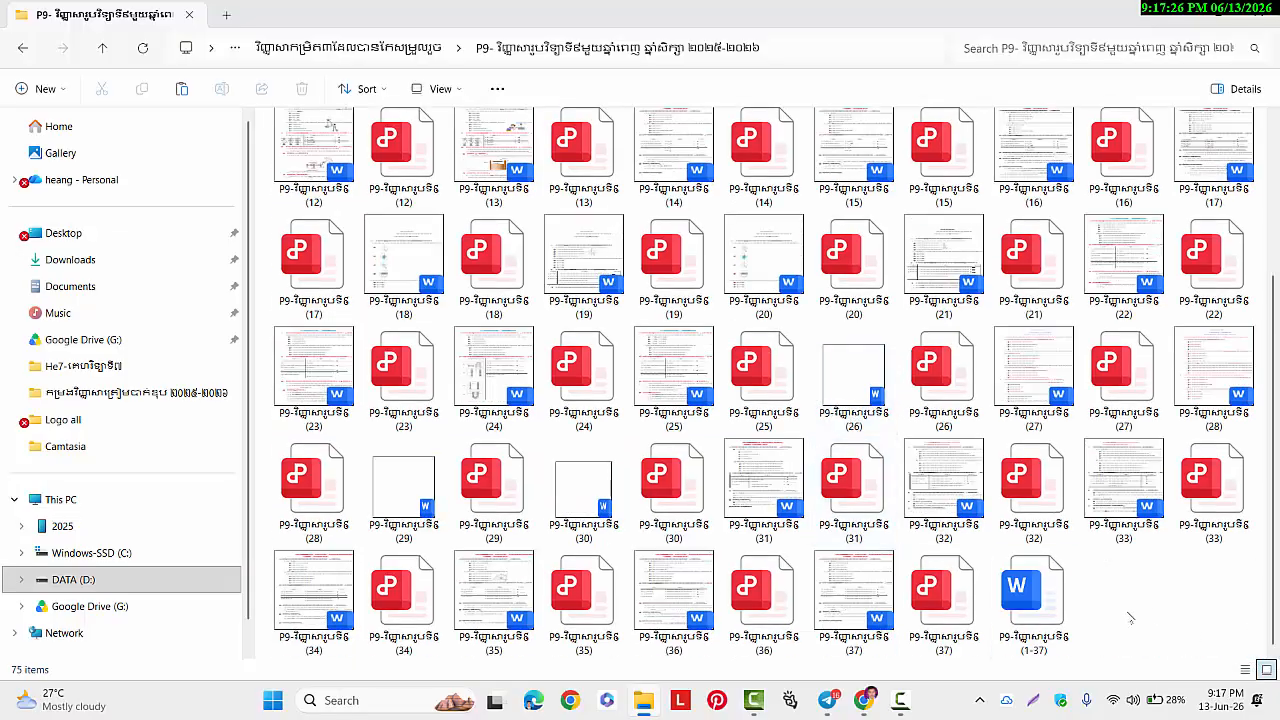
left_click(1240, 88)
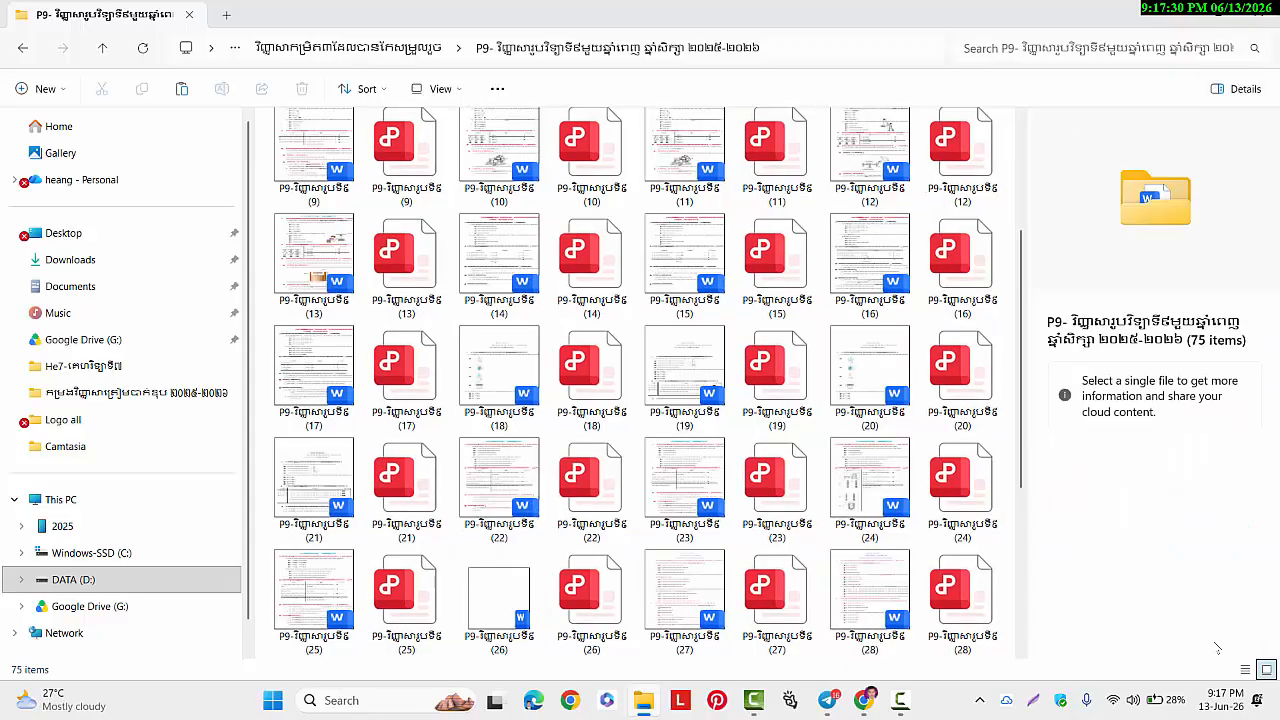
left_click(1245, 669)
scroll(863, 420, "down", 10)
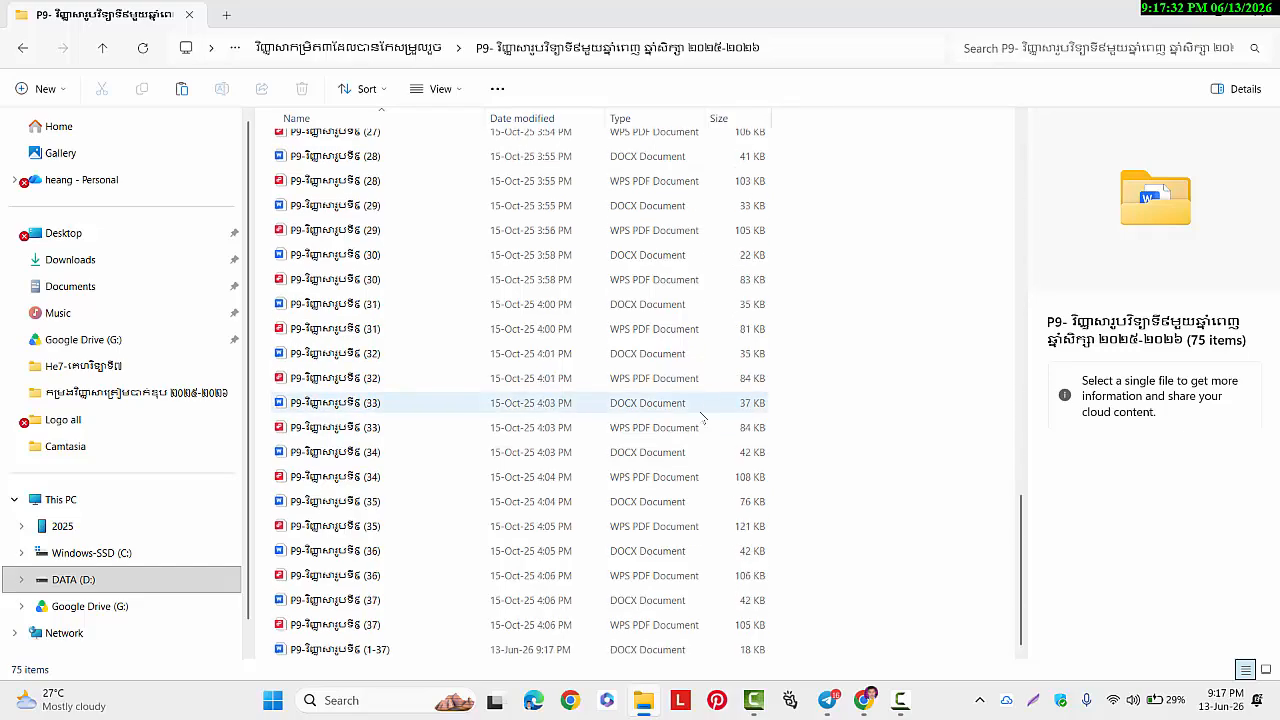
Open the P9-វិញ្ញាសារូបទី៩ (1-37) document in Word and check that its page is blank
left_click(334, 652)
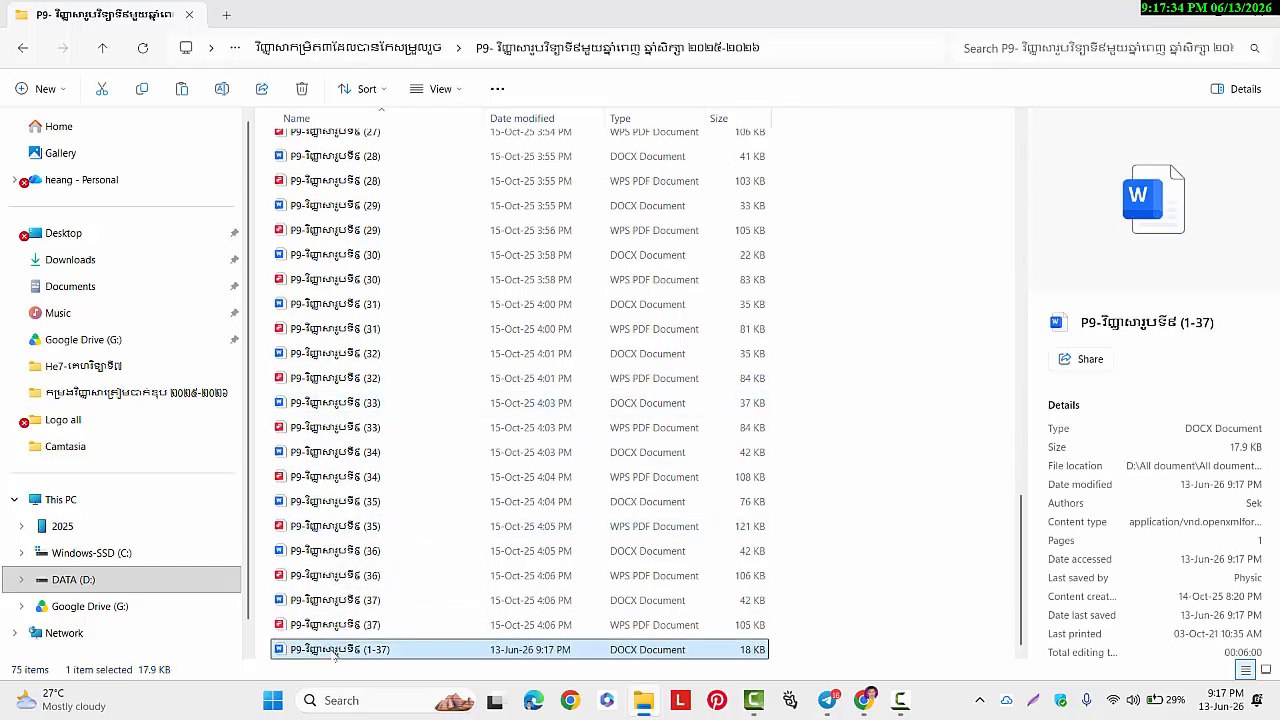
right_click(335, 652)
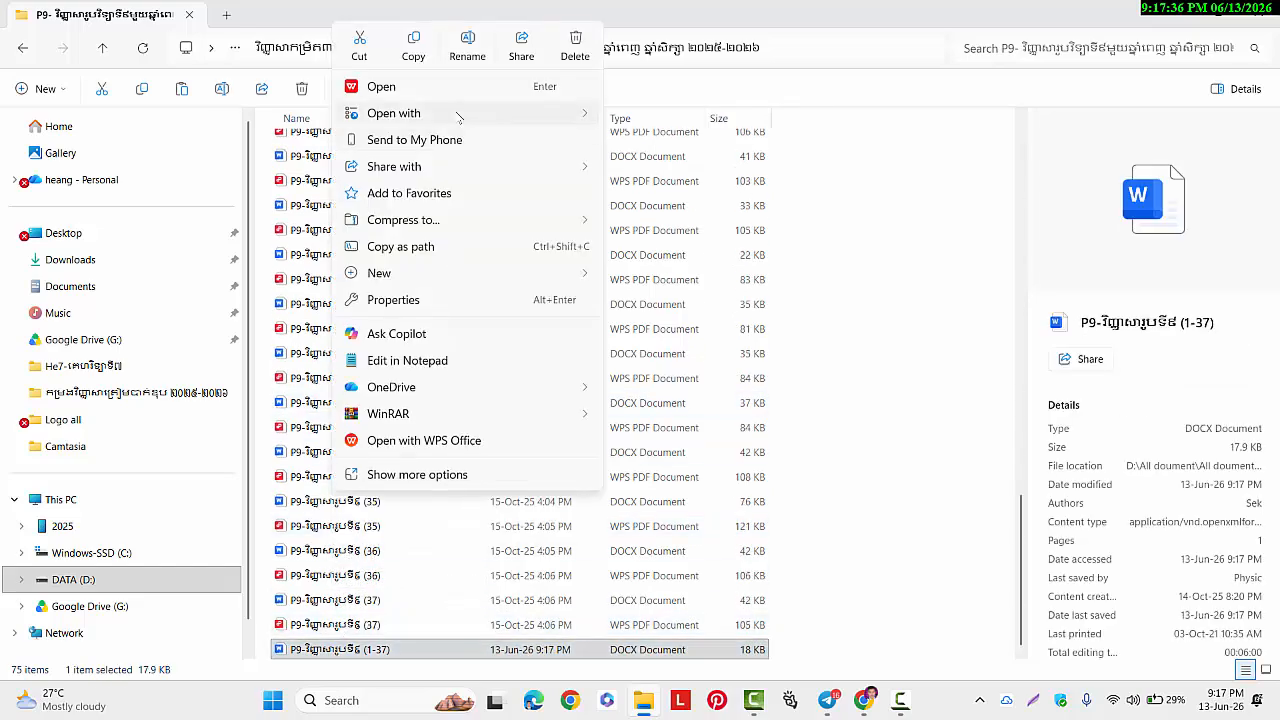
mouse_move(540, 115)
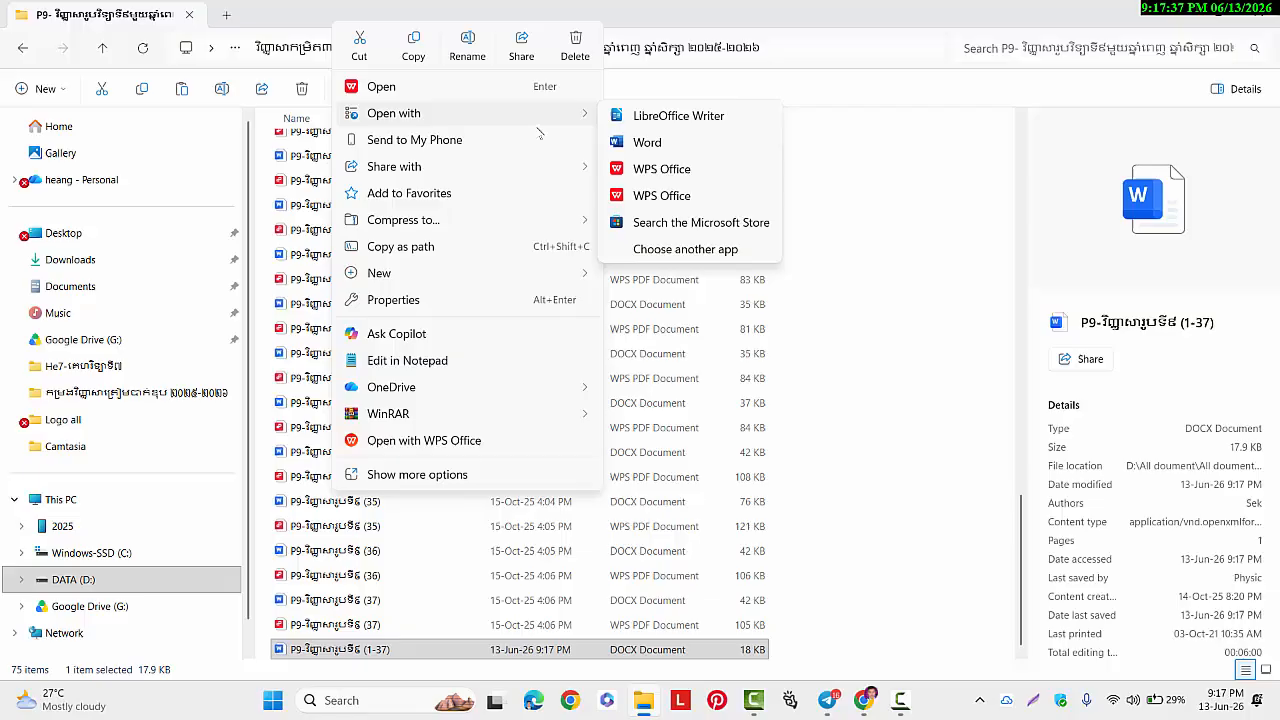
left_click(645, 142)
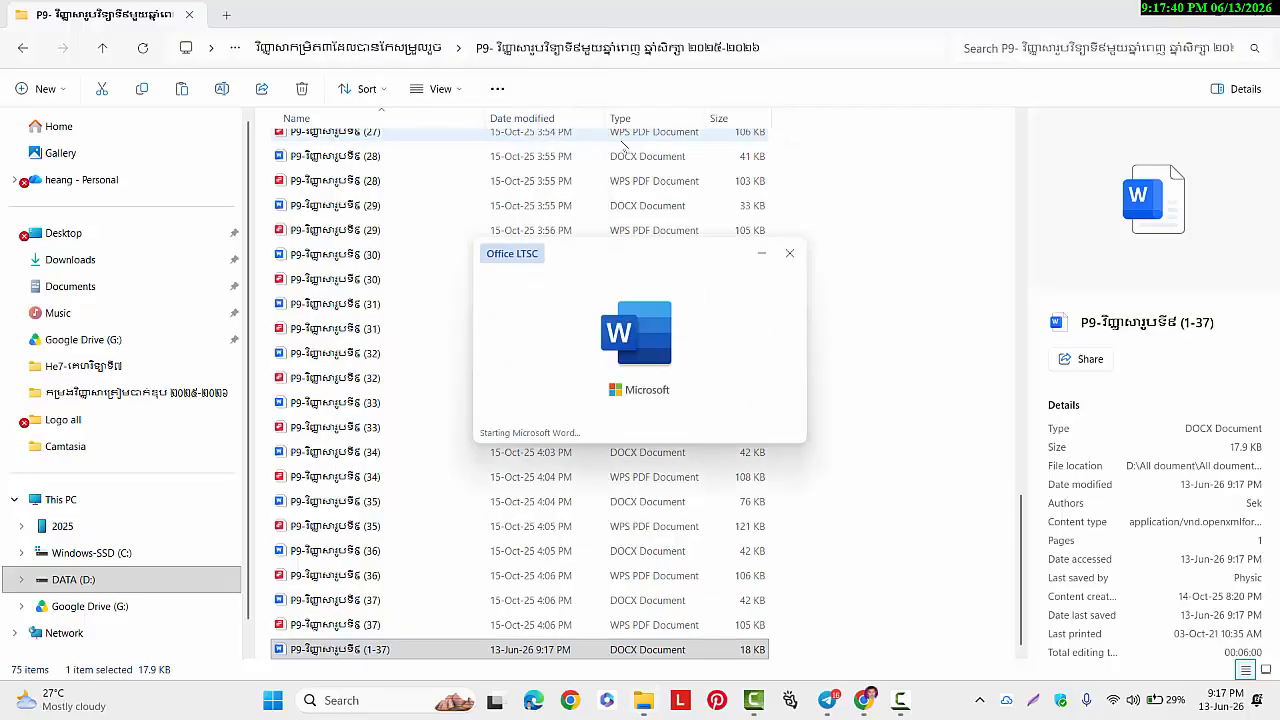
scroll(642, 430, "down", 10)
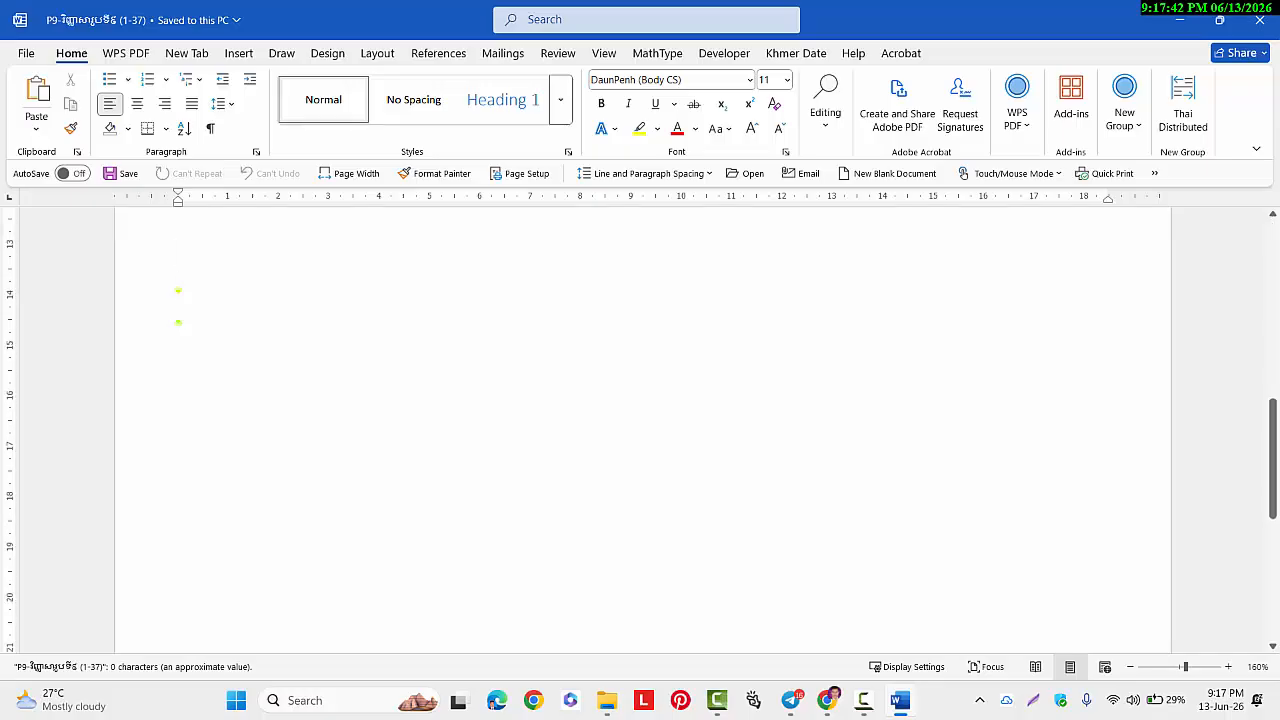
scroll(642, 430, "up", 10)
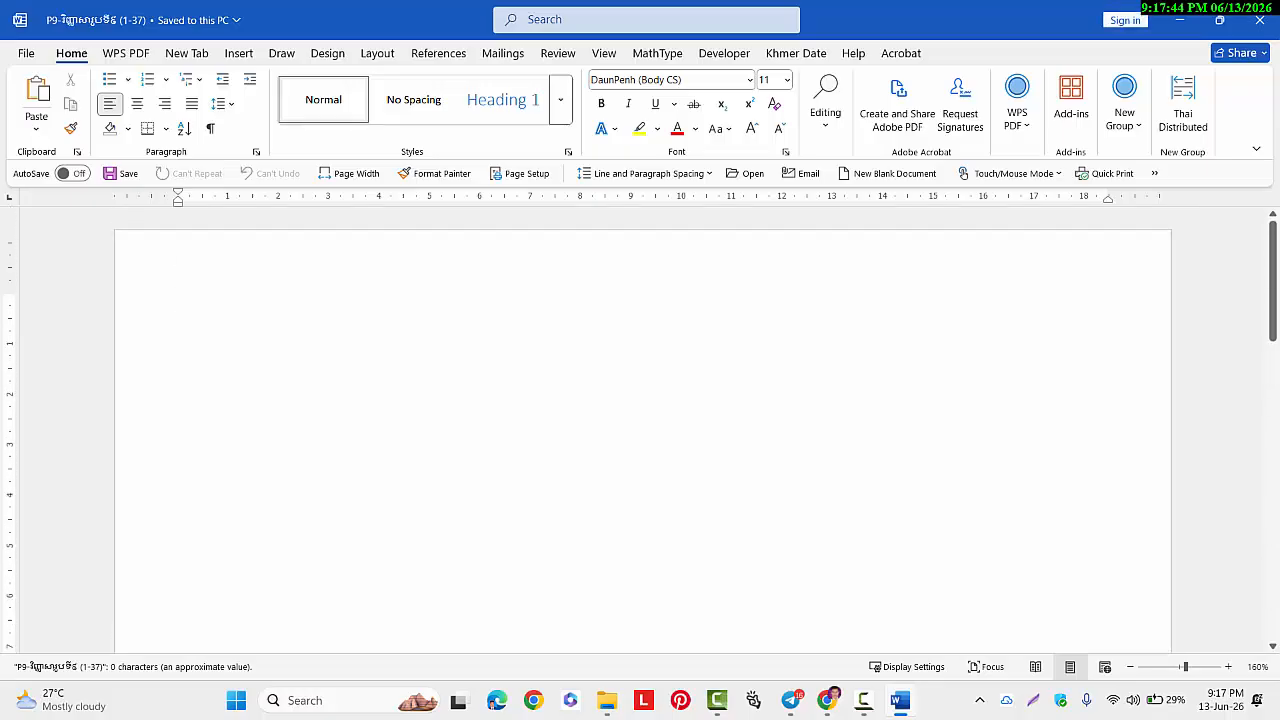
Open the custom page margins and set both the top and bottom margins to 2.5 cm
left_click(327, 53)
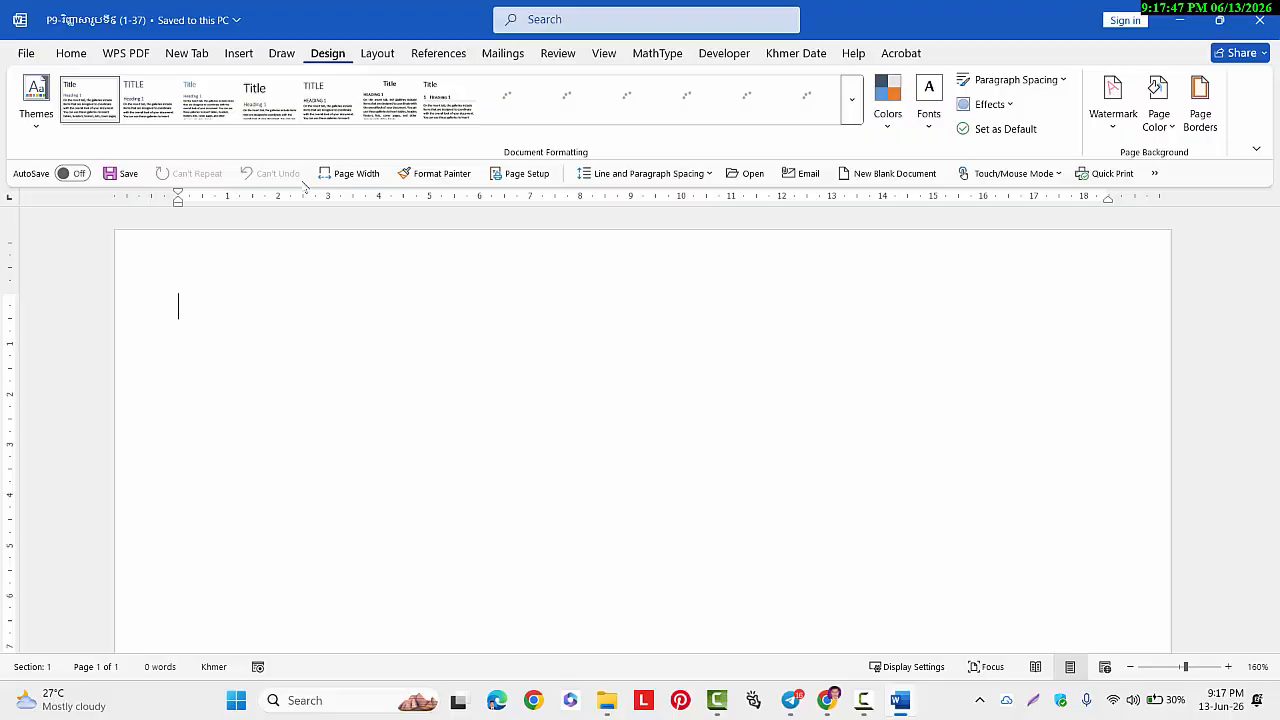
left_click(378, 53)
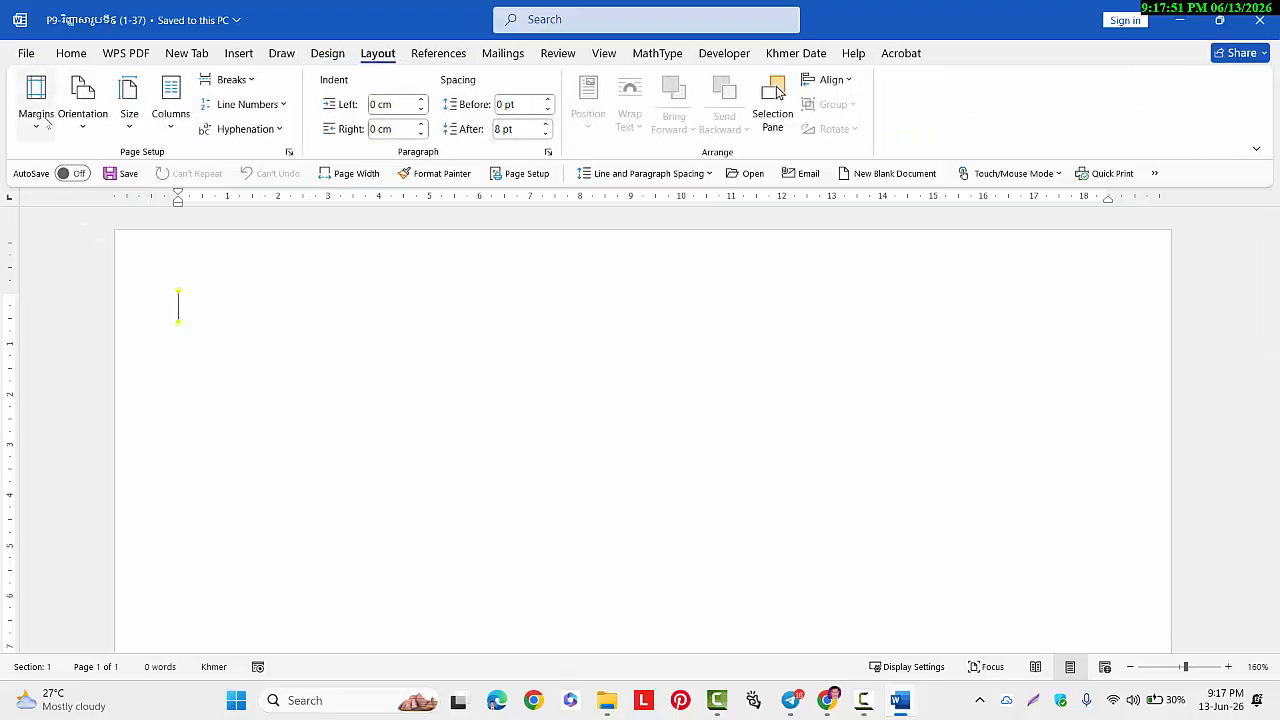
left_click(37, 128)
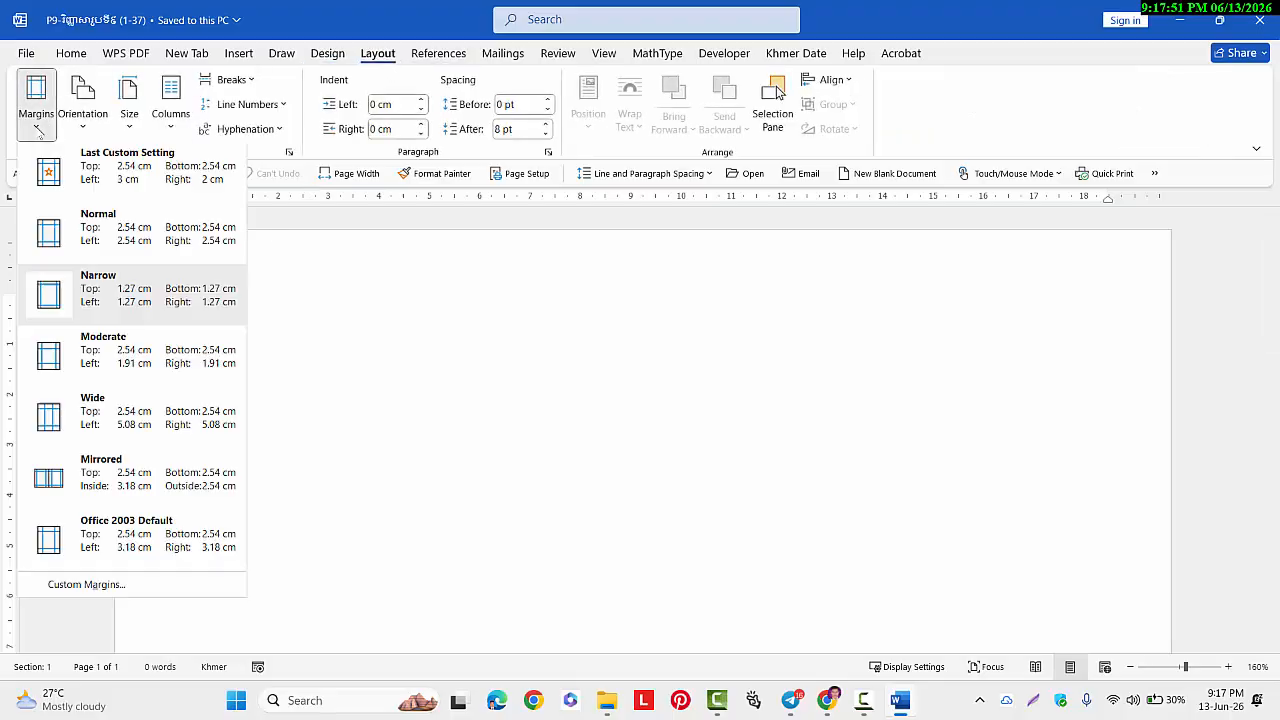
left_click(88, 586)
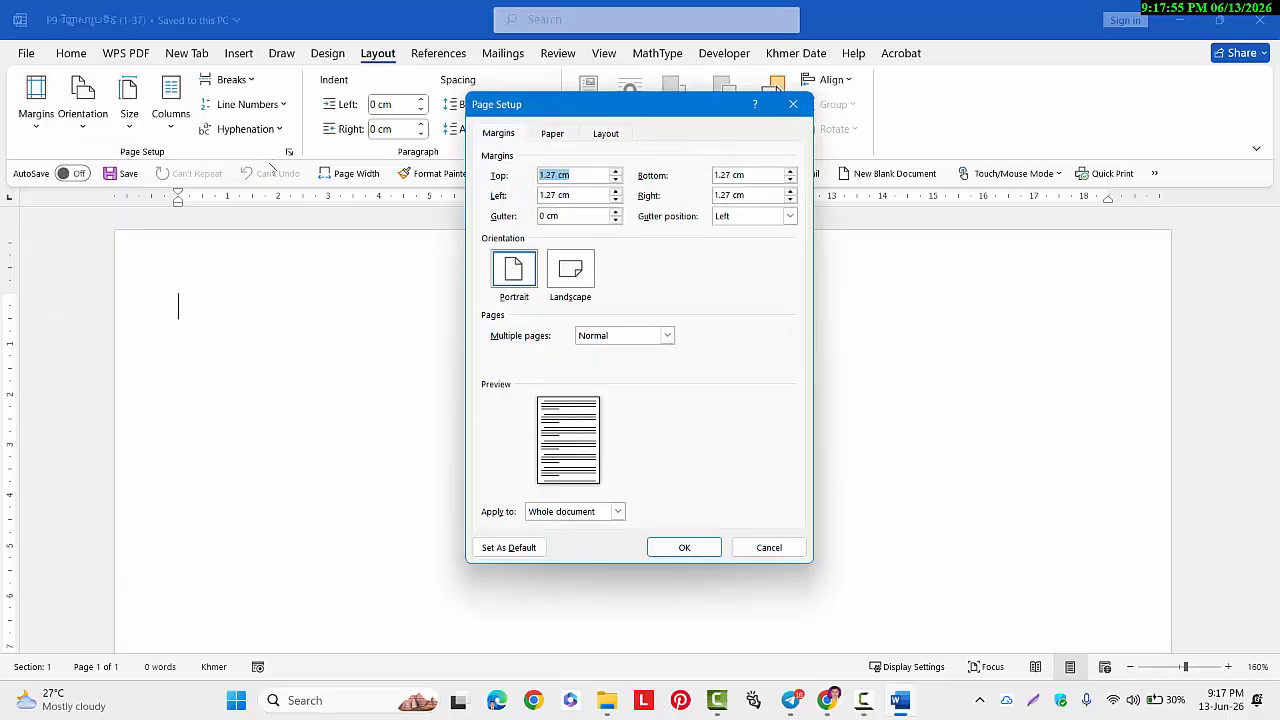
left_click(616, 179)
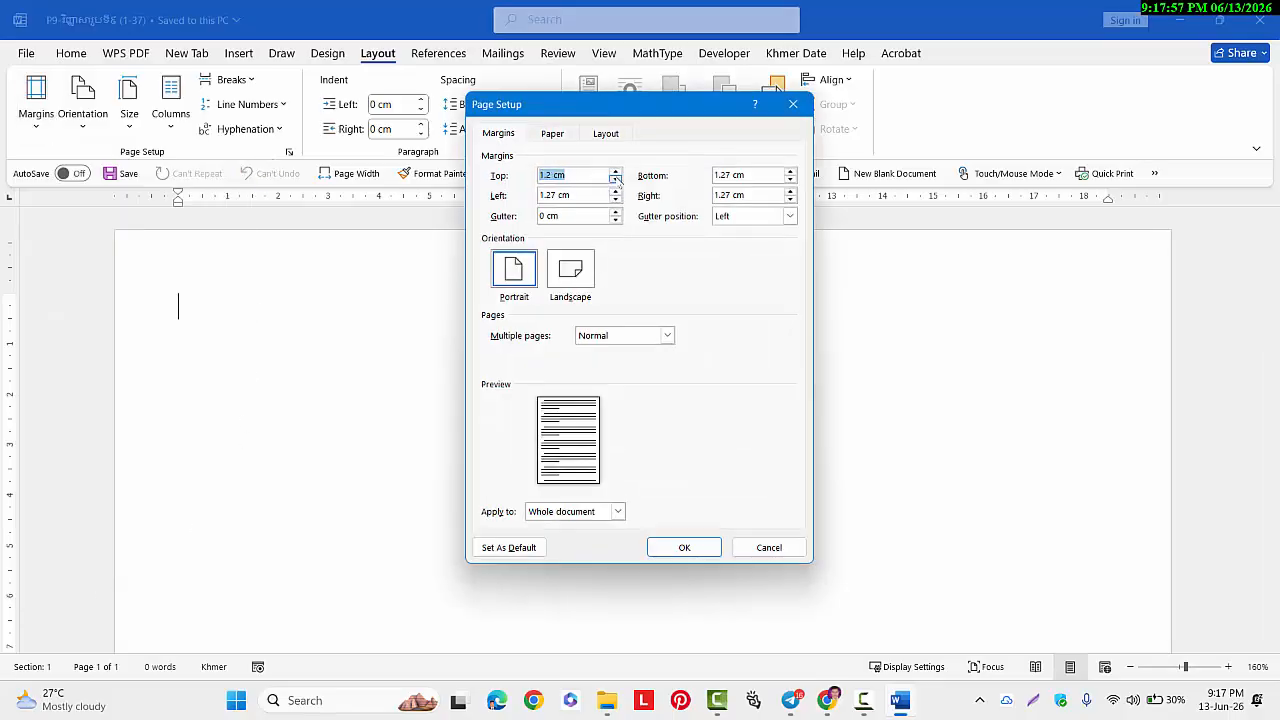
left_click(616, 179)
left_click(616, 179)
left_click(616, 173)
left_click(616, 173)
left_click(616, 173)
left_click(616, 173)
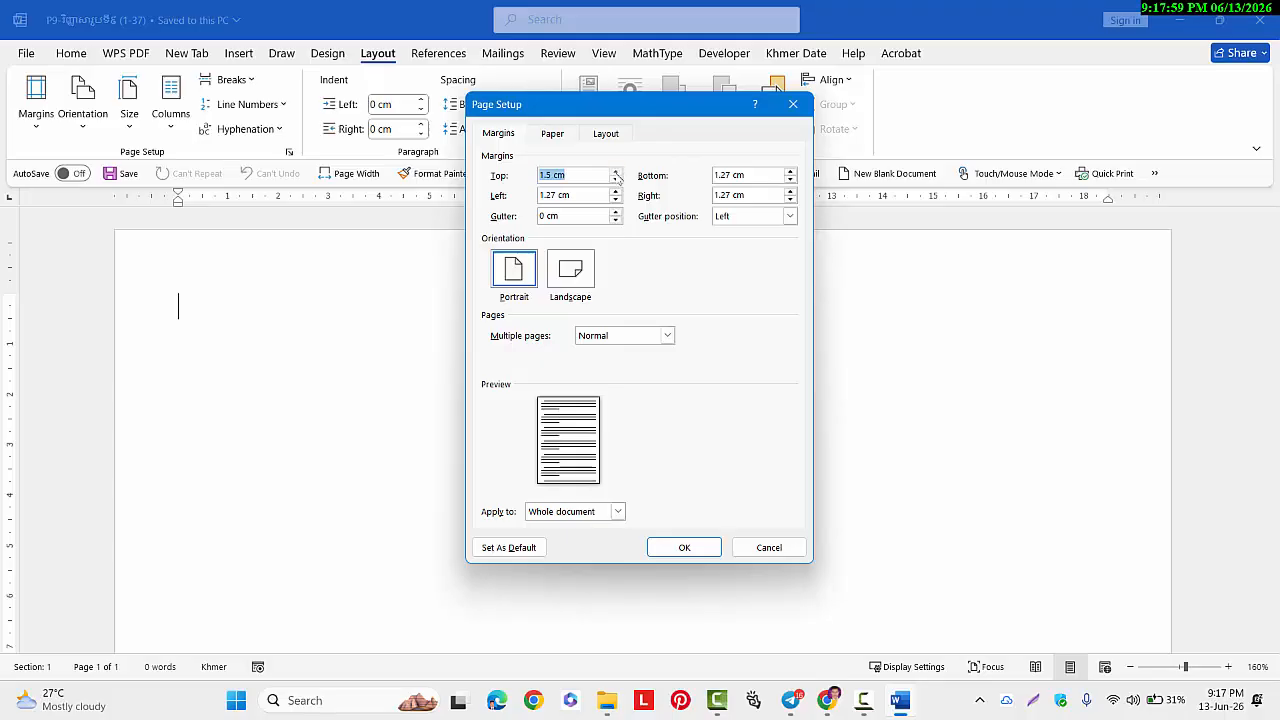
left_click(616, 173)
left_click(616, 173)
left_click(616, 173)
left_click(616, 173)
left_click(616, 173)
left_click(616, 173)
left_click(616, 173)
left_click(616, 173)
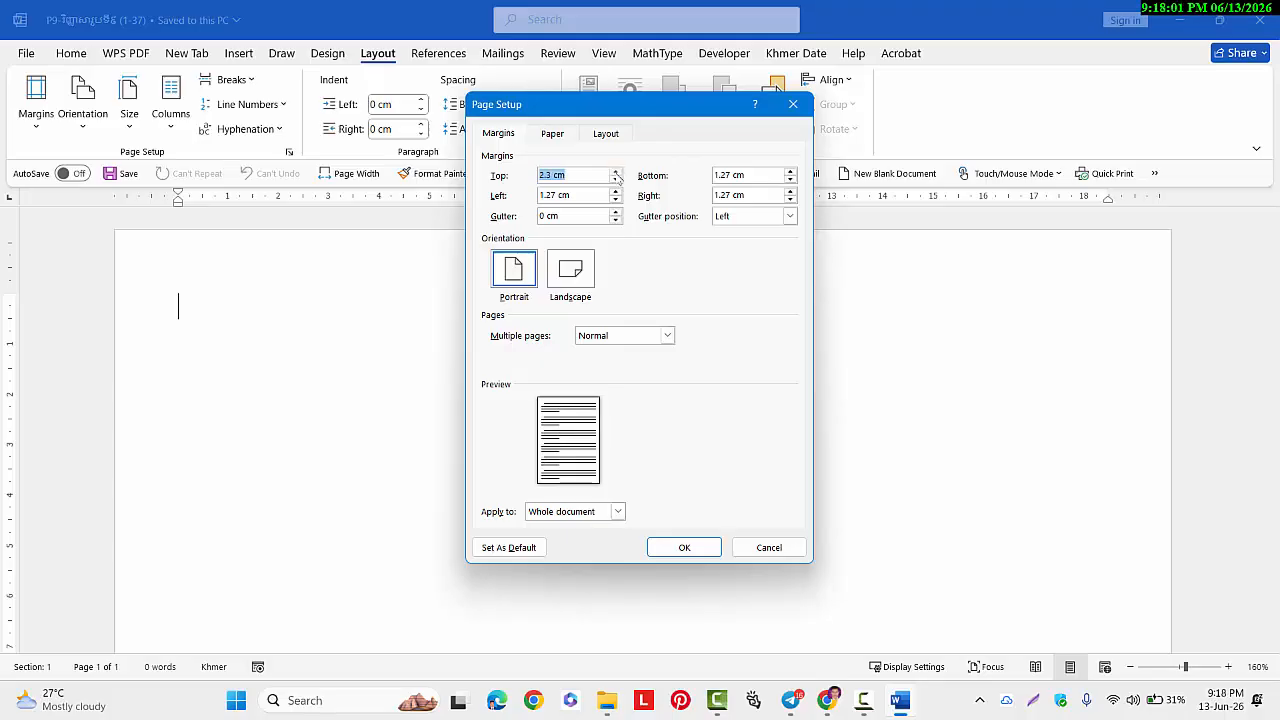
left_click(616, 173)
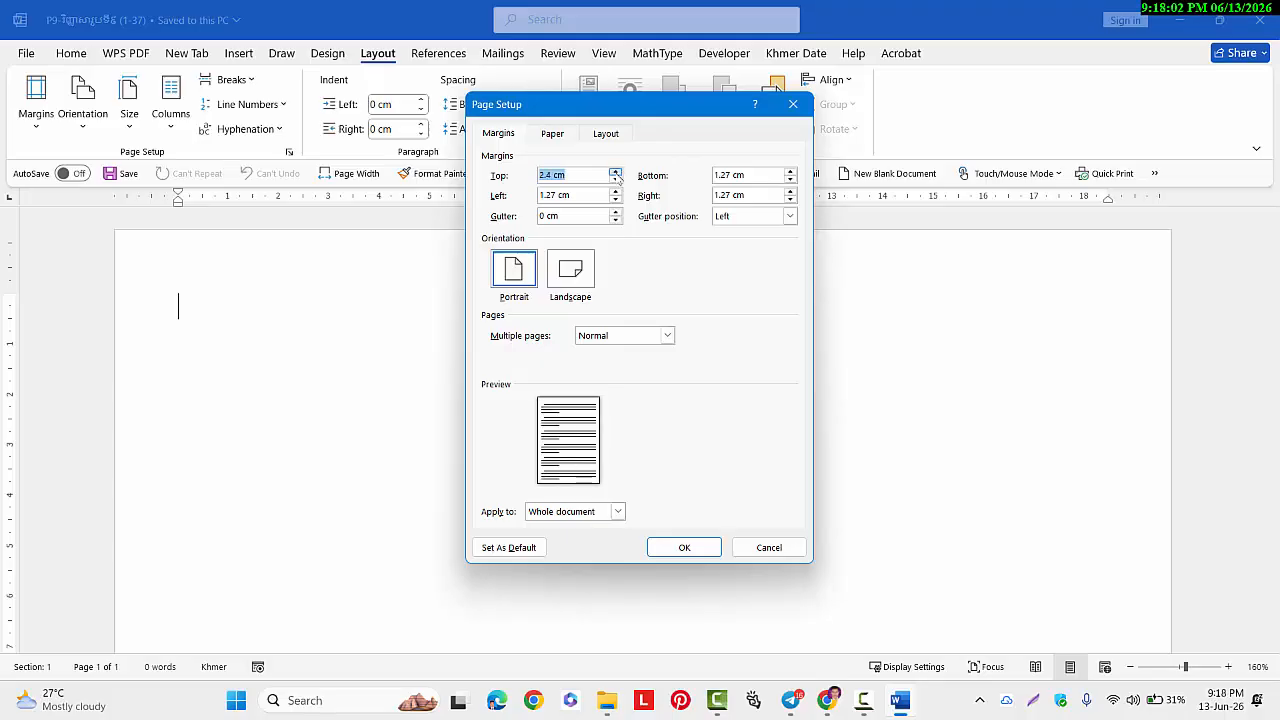
left_click(790, 173)
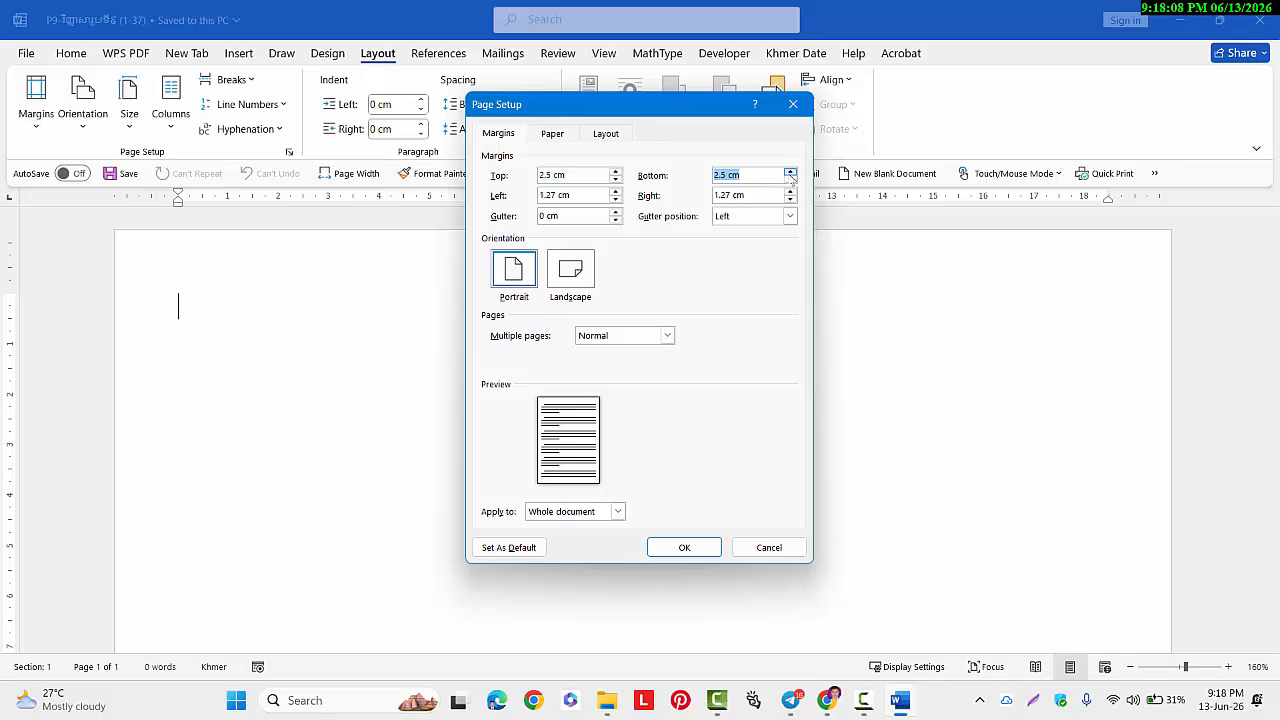
Set the left page margin to 3 cm and the right page margin to 2.5 cm
left_click(616, 191)
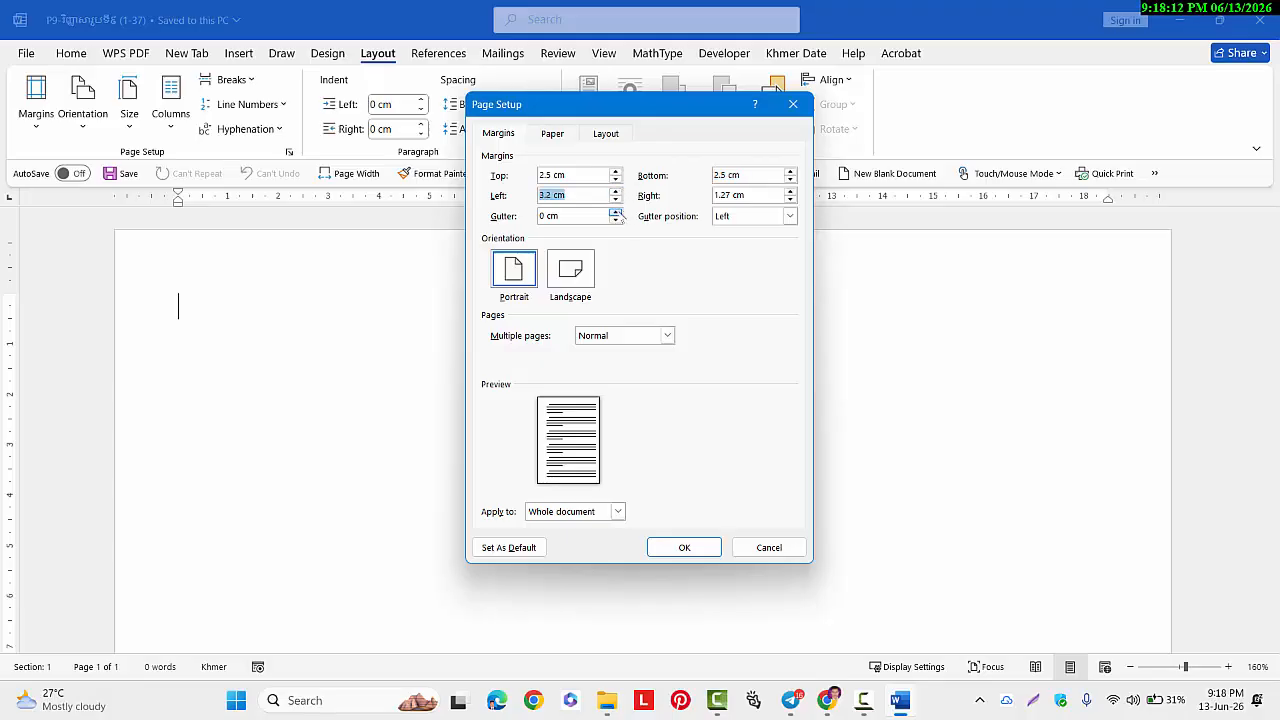
left_click(616, 199)
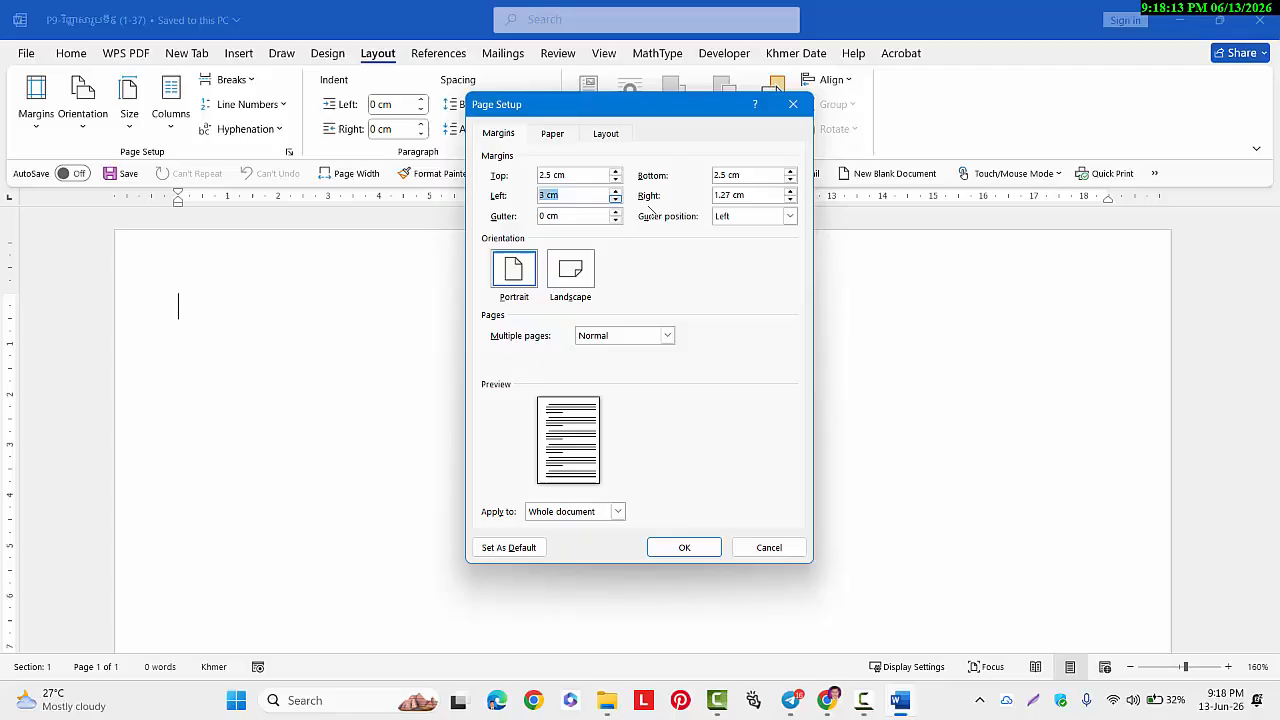
left_click(790, 191)
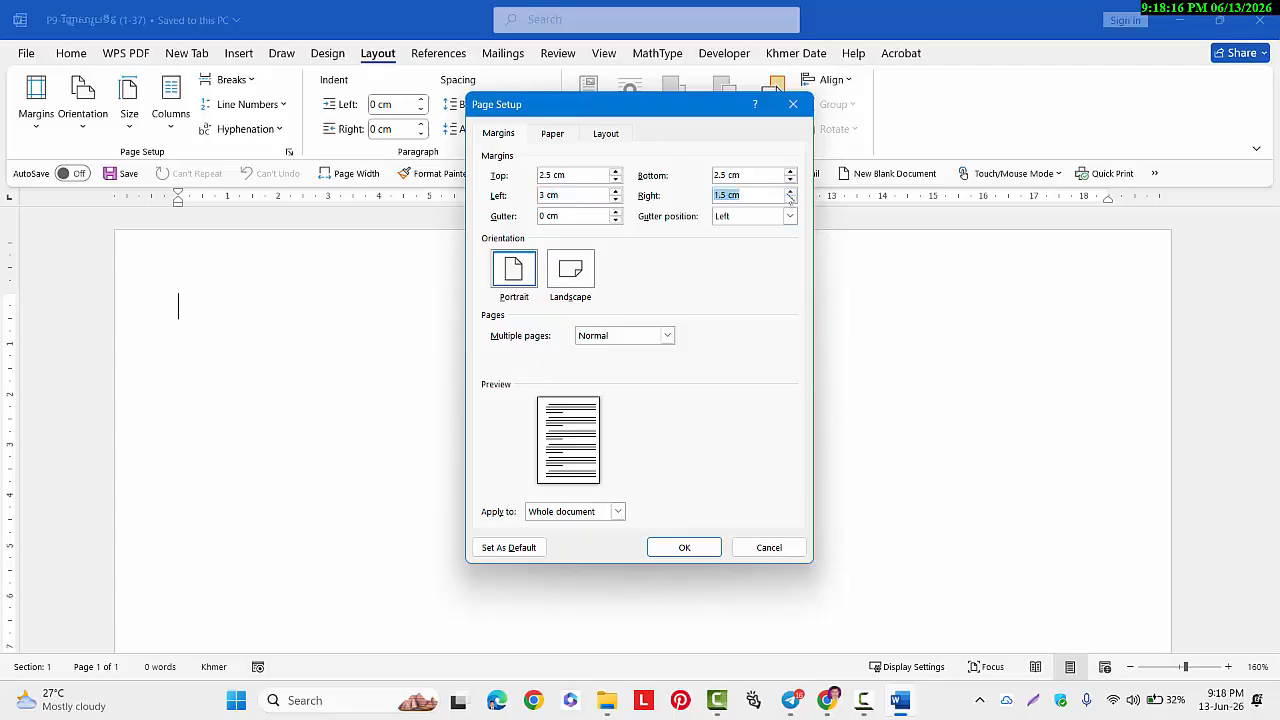
left_click(790, 192)
left_click(790, 192)
left_click(790, 193)
Keep Multiple pages at Normal, apply the page setup to the whole document, and make it the default for new documents
left_click(666, 335)
left_click(666, 335)
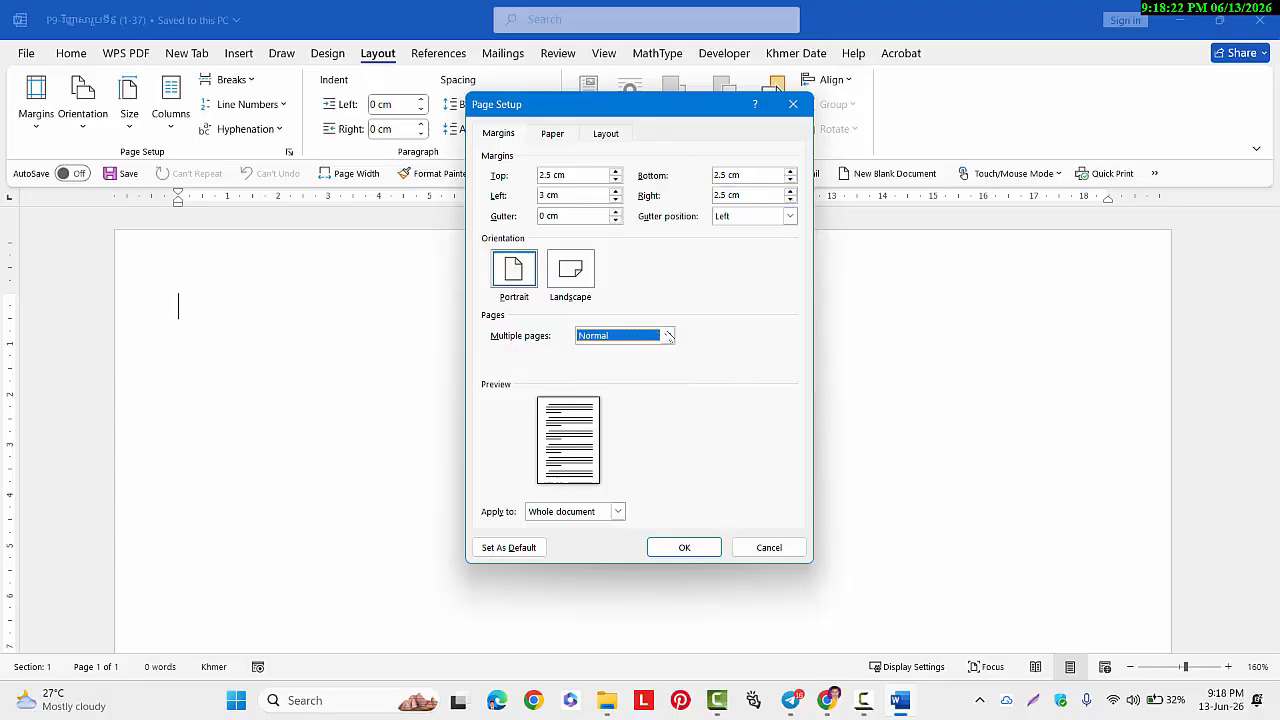
left_click(617, 512)
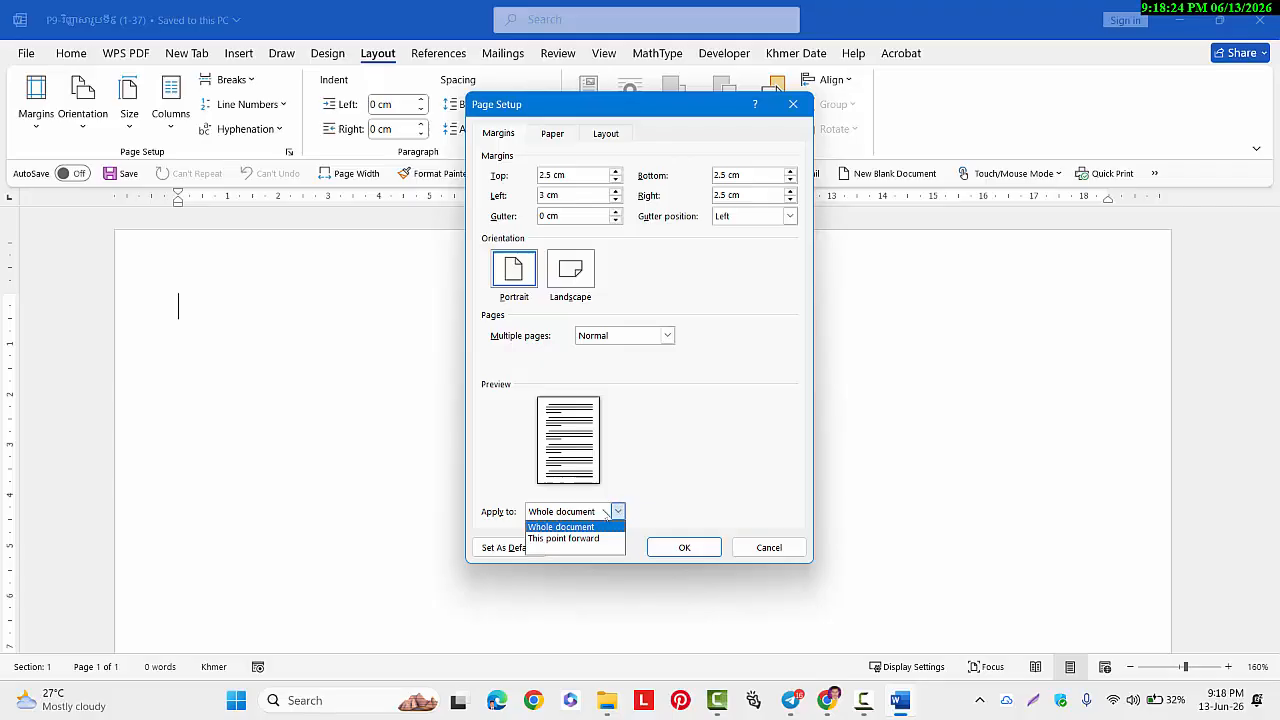
left_click(606, 513)
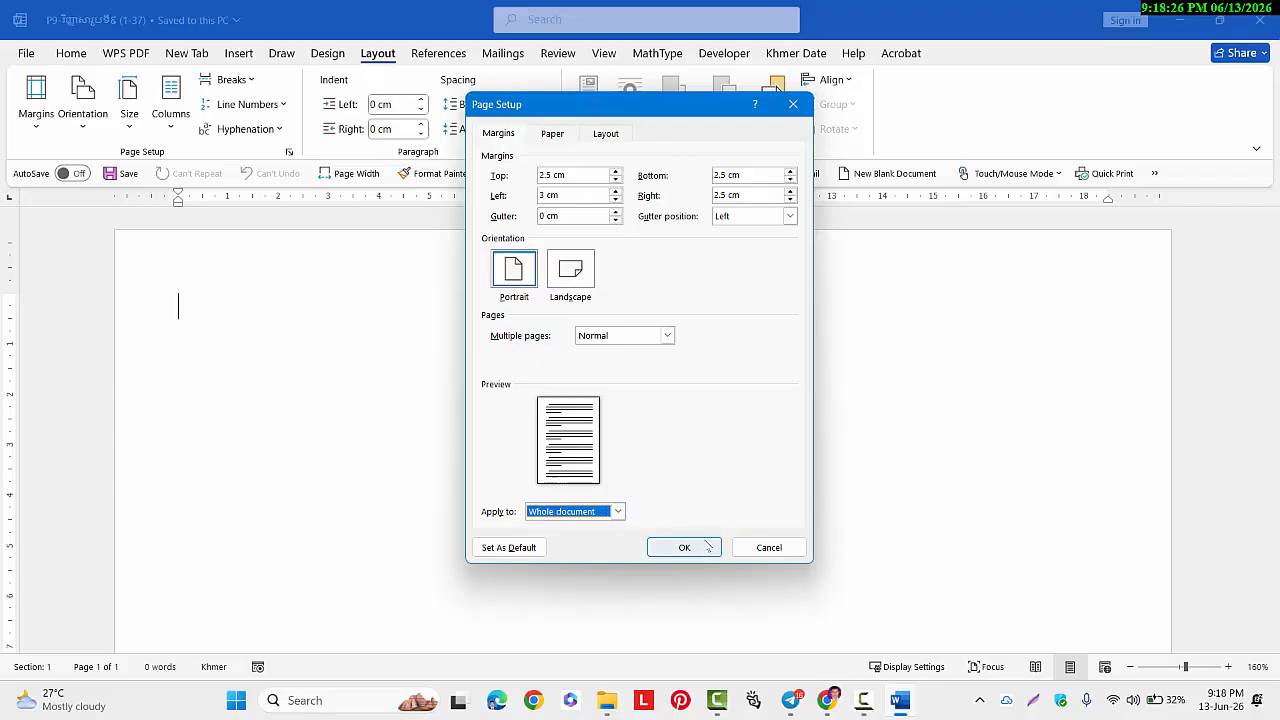
left_click(508, 547)
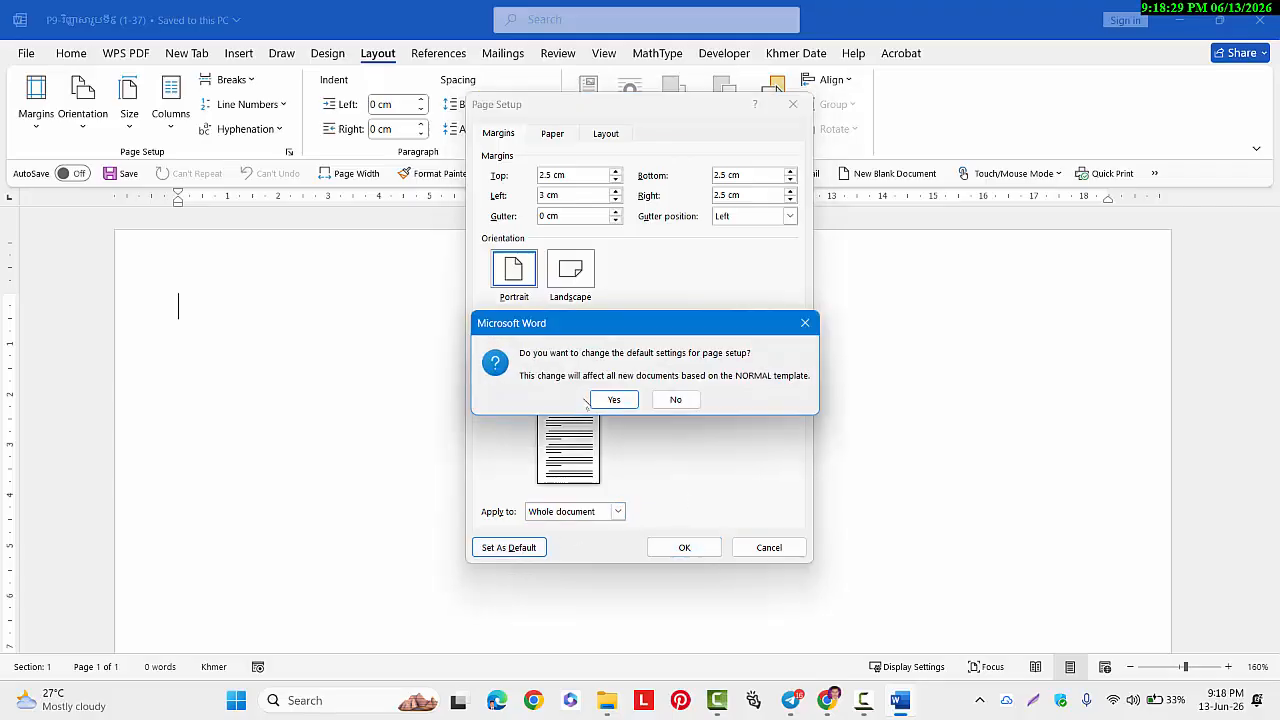
left_click(616, 399)
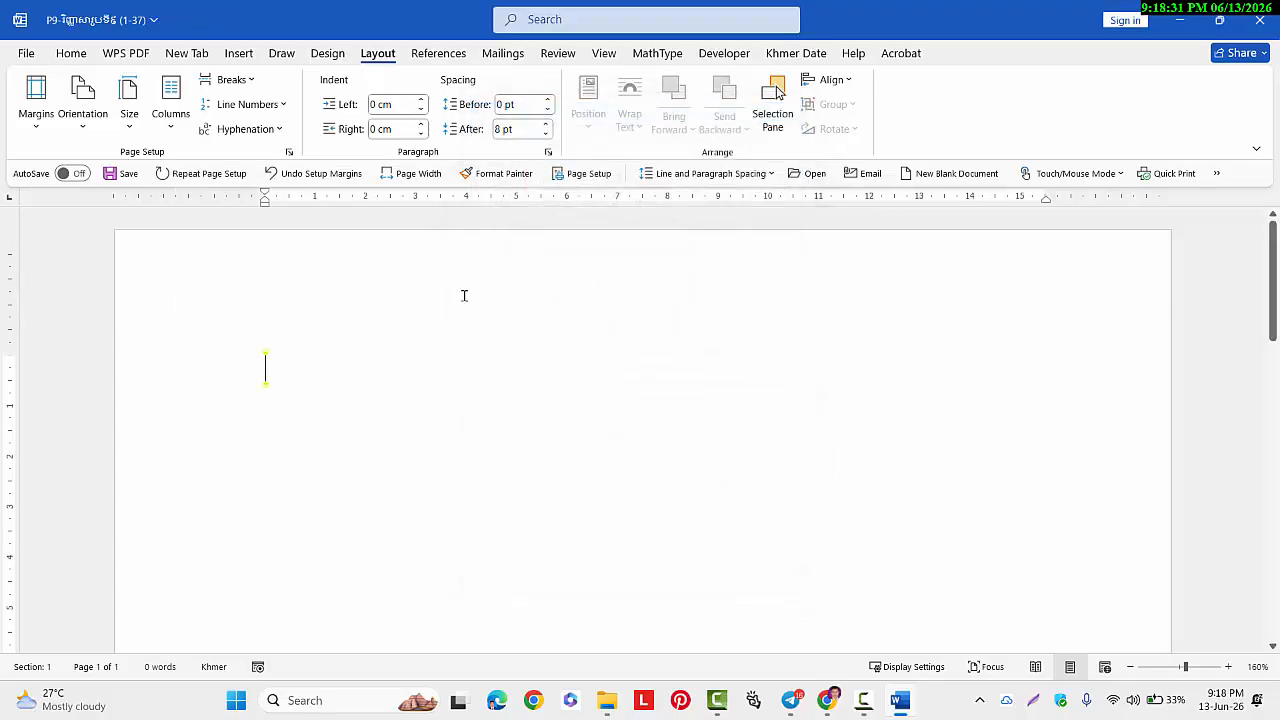
Examine the blank page with its new margins and the exam files listed in the folder
scroll(464, 296, "down", 10)
scroll(464, 296, "up", 10)
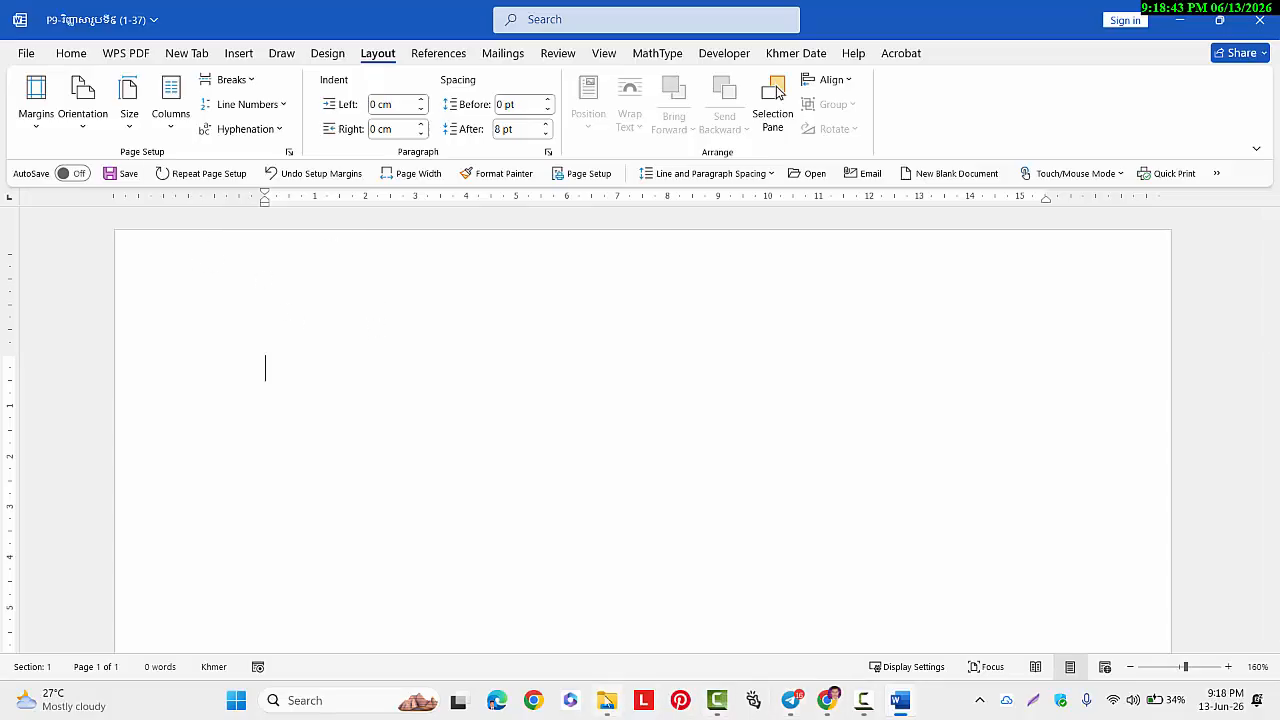
key("alt+Tab")
scroll(472, 448, "up", 10)
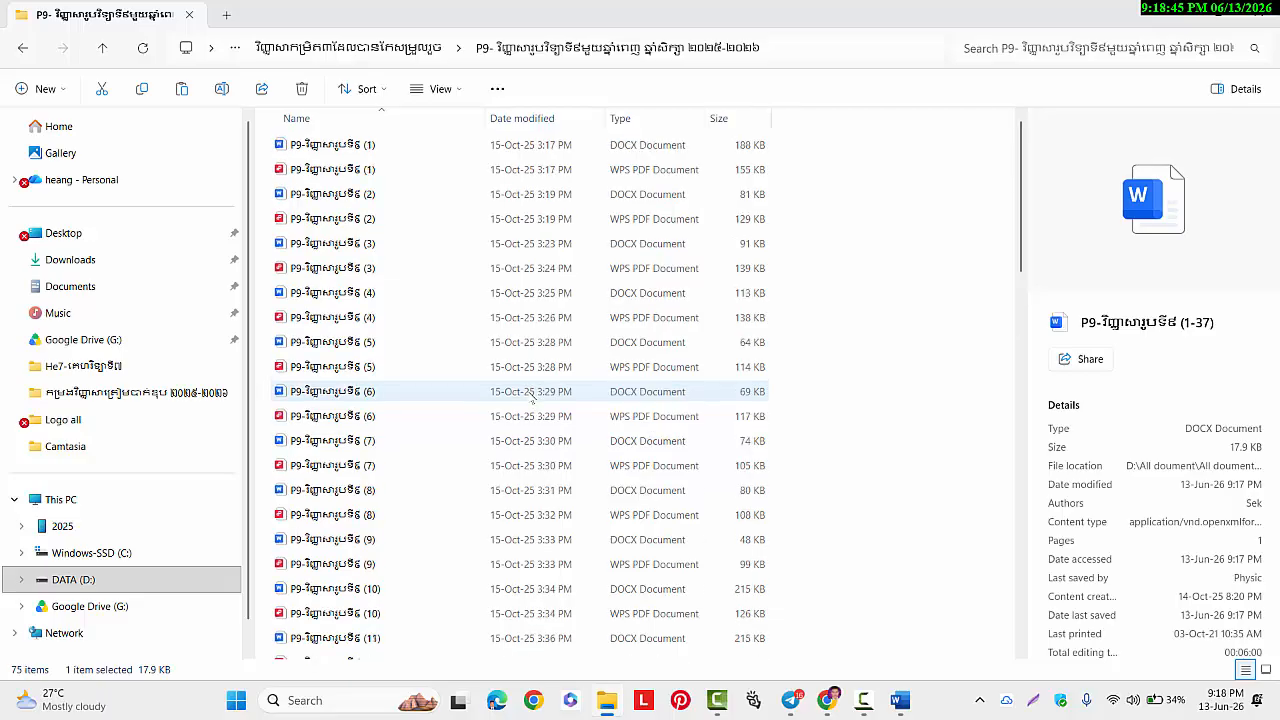
scroll(532, 399, "down", 10)
left_click(902, 702)
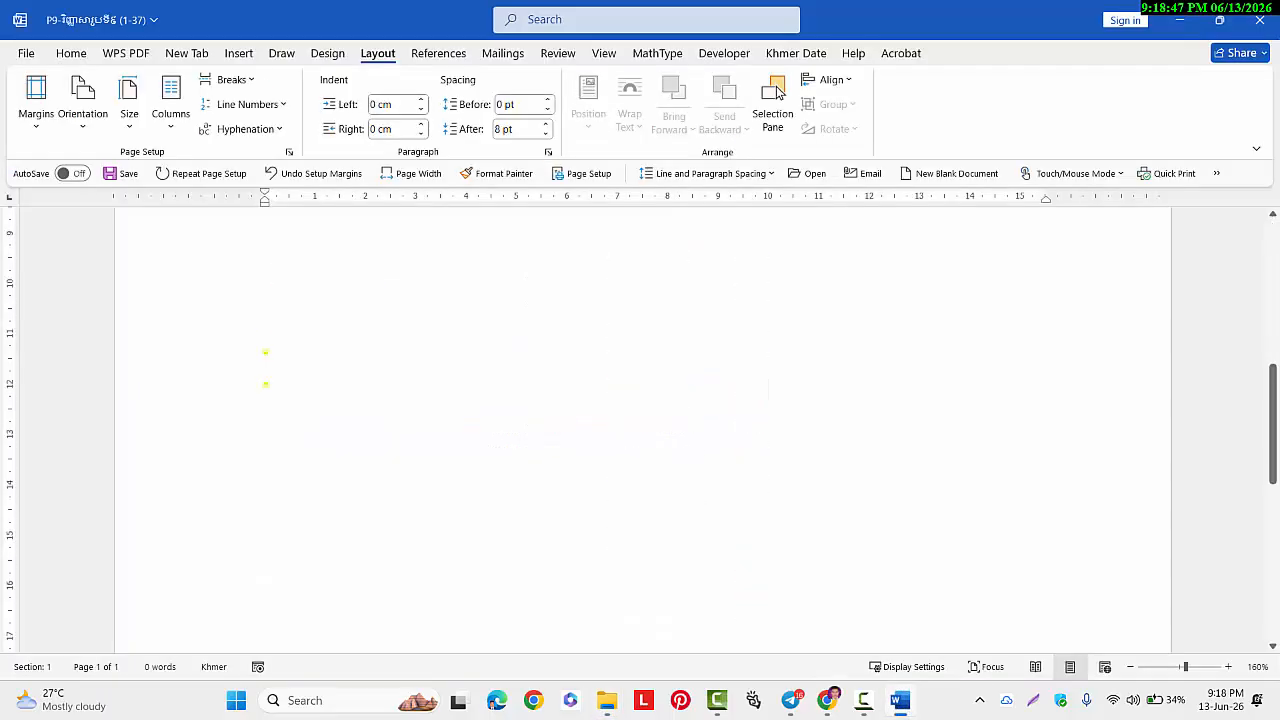
scroll(265, 368, "down", 5)
scroll(265, 368, "up", 10)
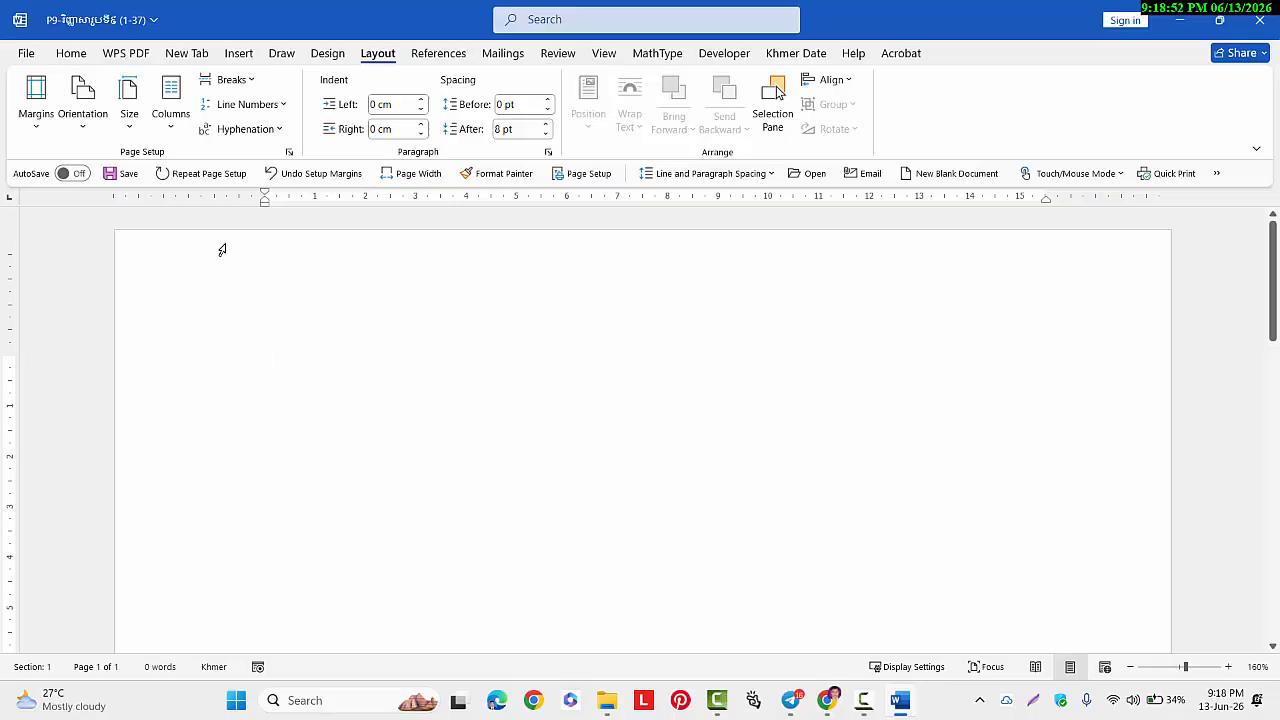
Start inserting text from a file into the empty document
left_click(239, 55)
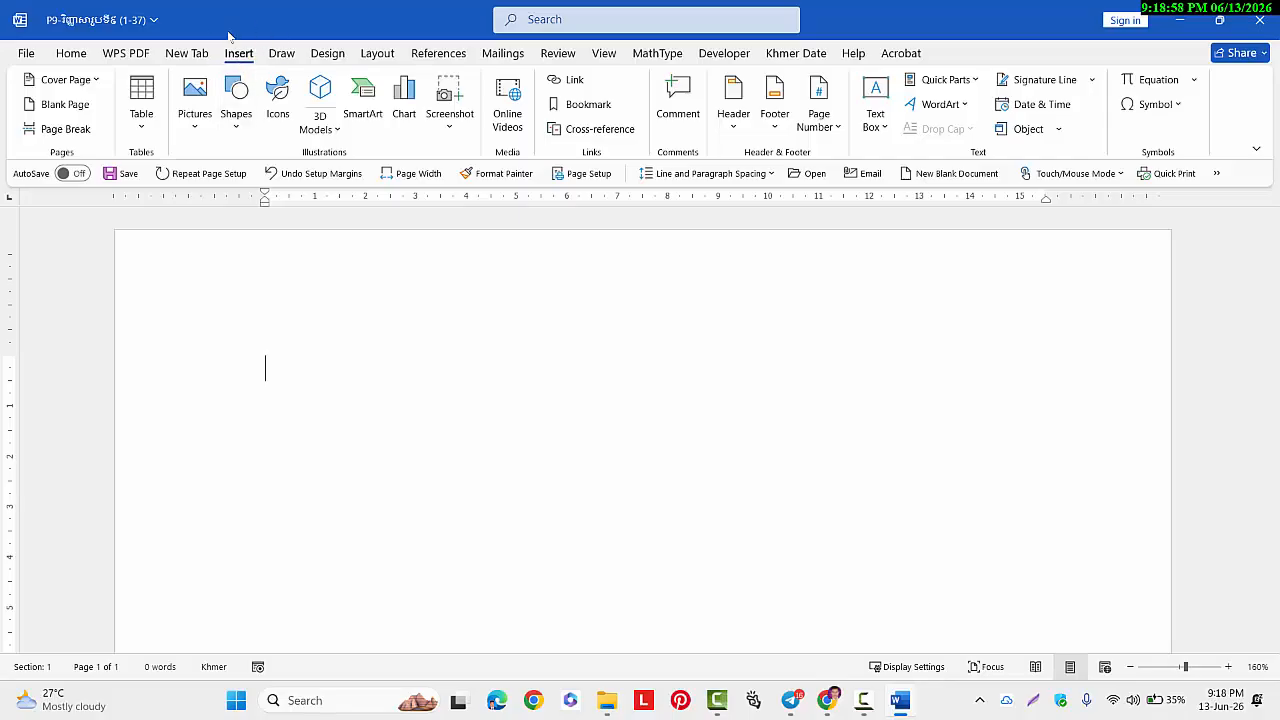
key("ctrl+equal")
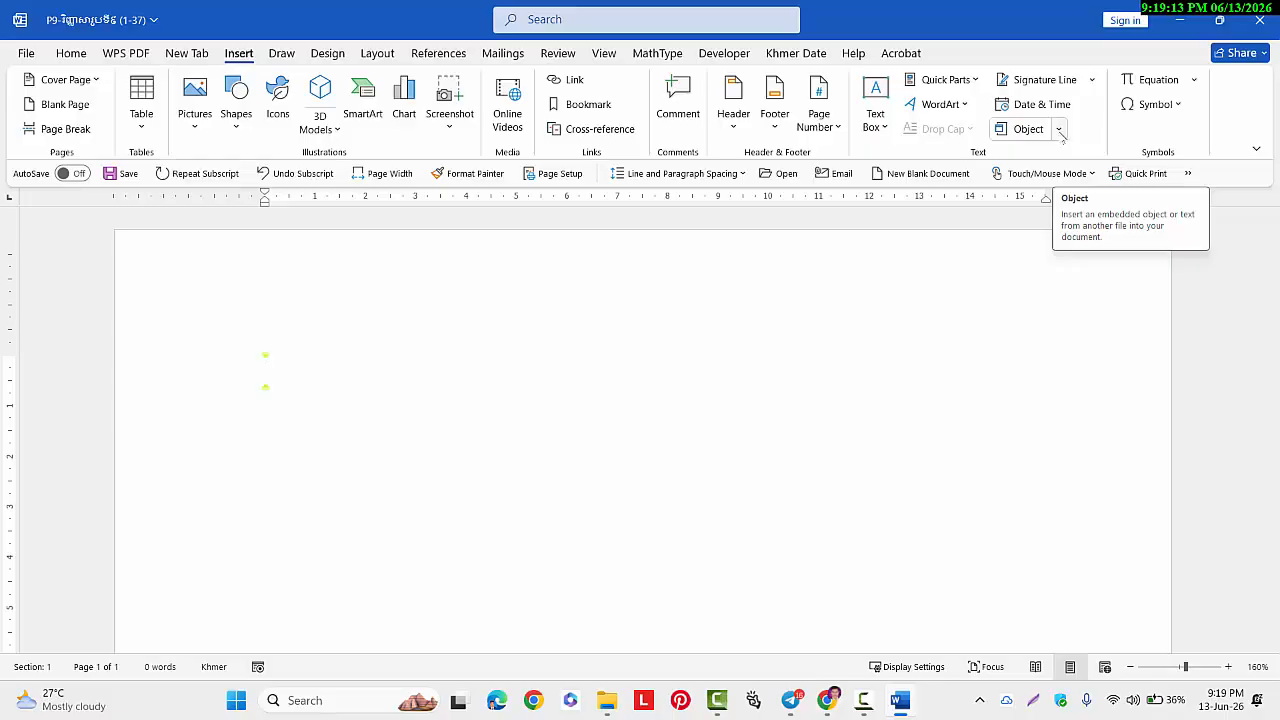
left_click(1060, 129)
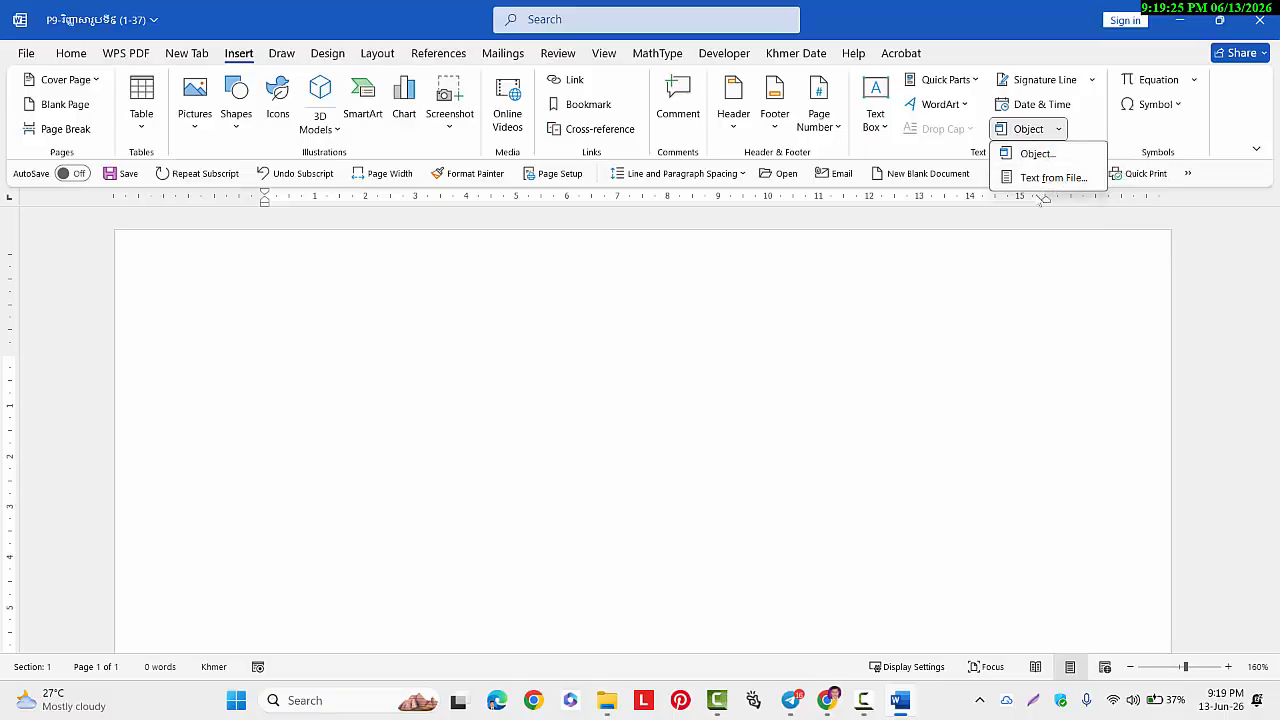
left_click(1043, 180)
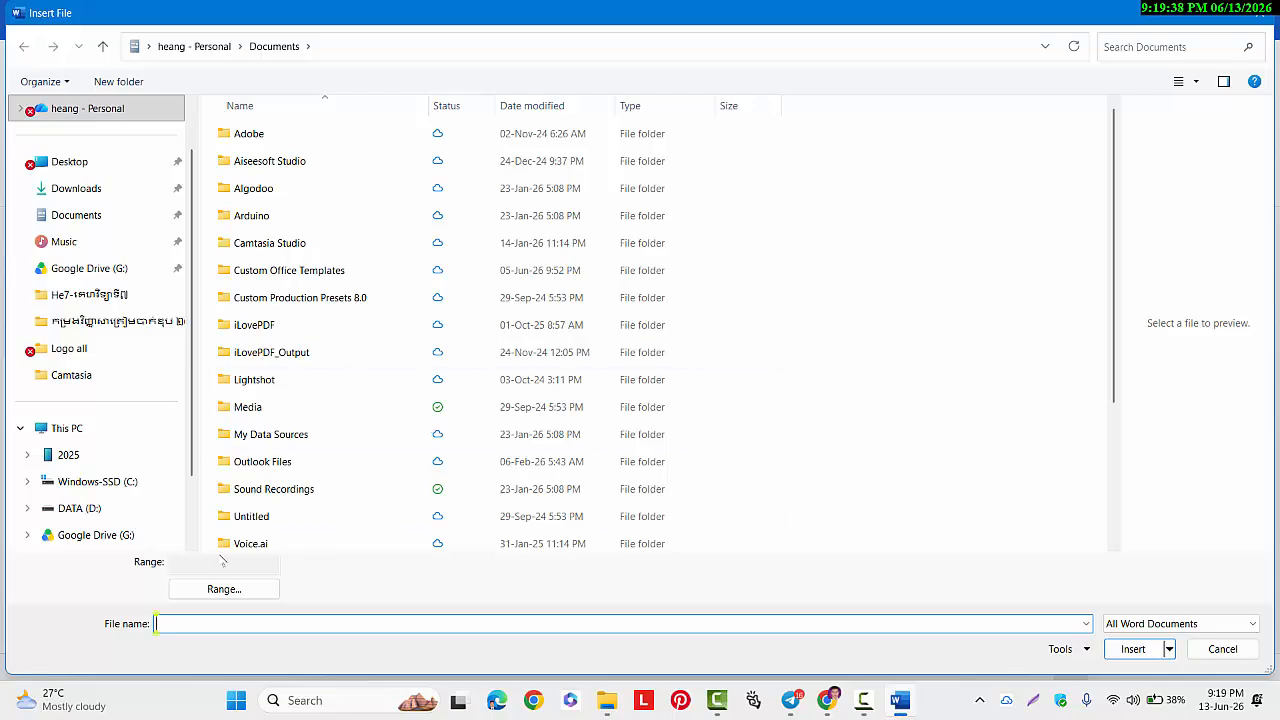
Browse from DATA (D:) through All doument to the folder P9- វិញ្ញាសារូបវិទ្យាទី៩មួយឆ្នាំពេញ ឆ្នាំសិក្សា ២០២៥-២០២៦
left_click(79, 508)
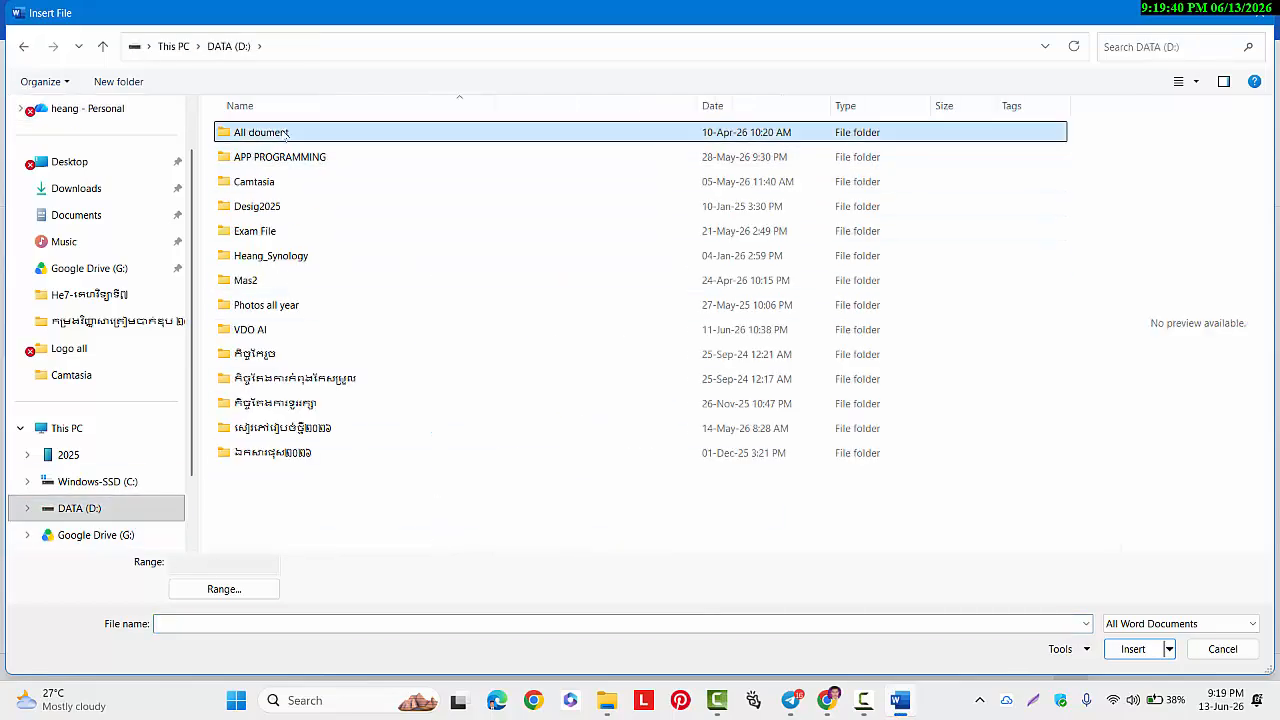
double_click(287, 132)
double_click(300, 131)
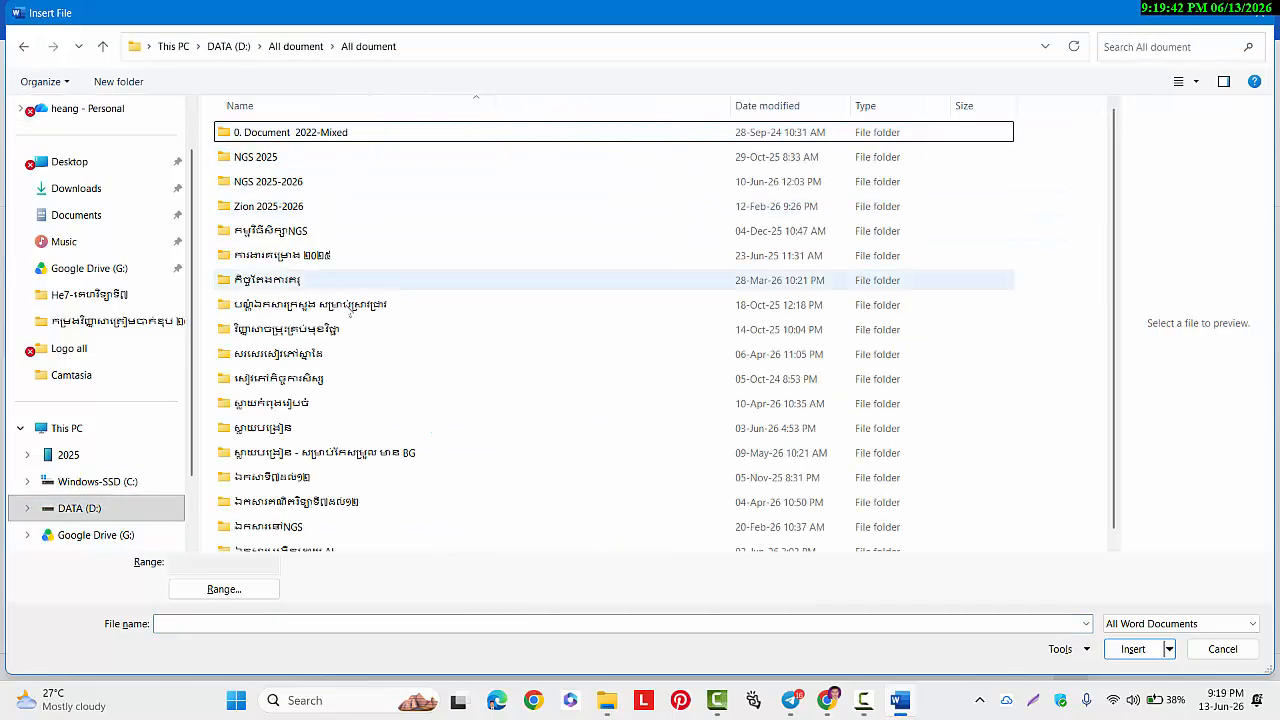
double_click(372, 306)
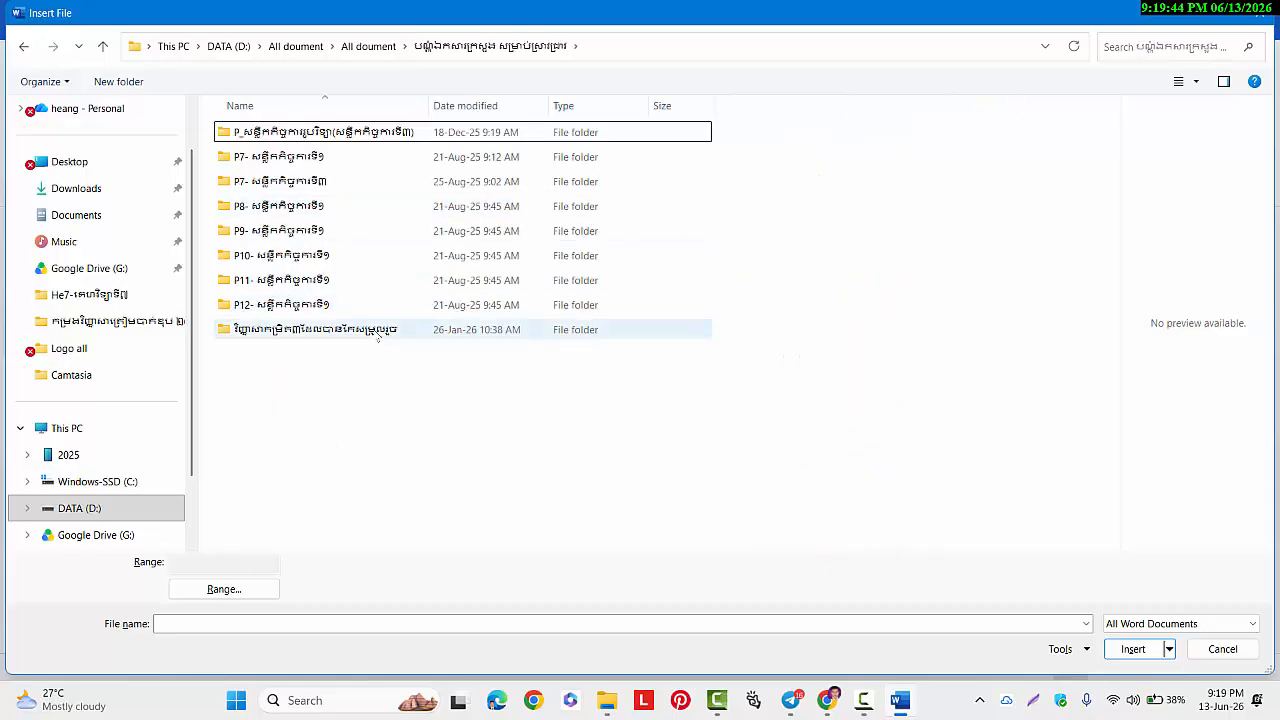
double_click(330, 329)
scroll(355, 246, "down", 3)
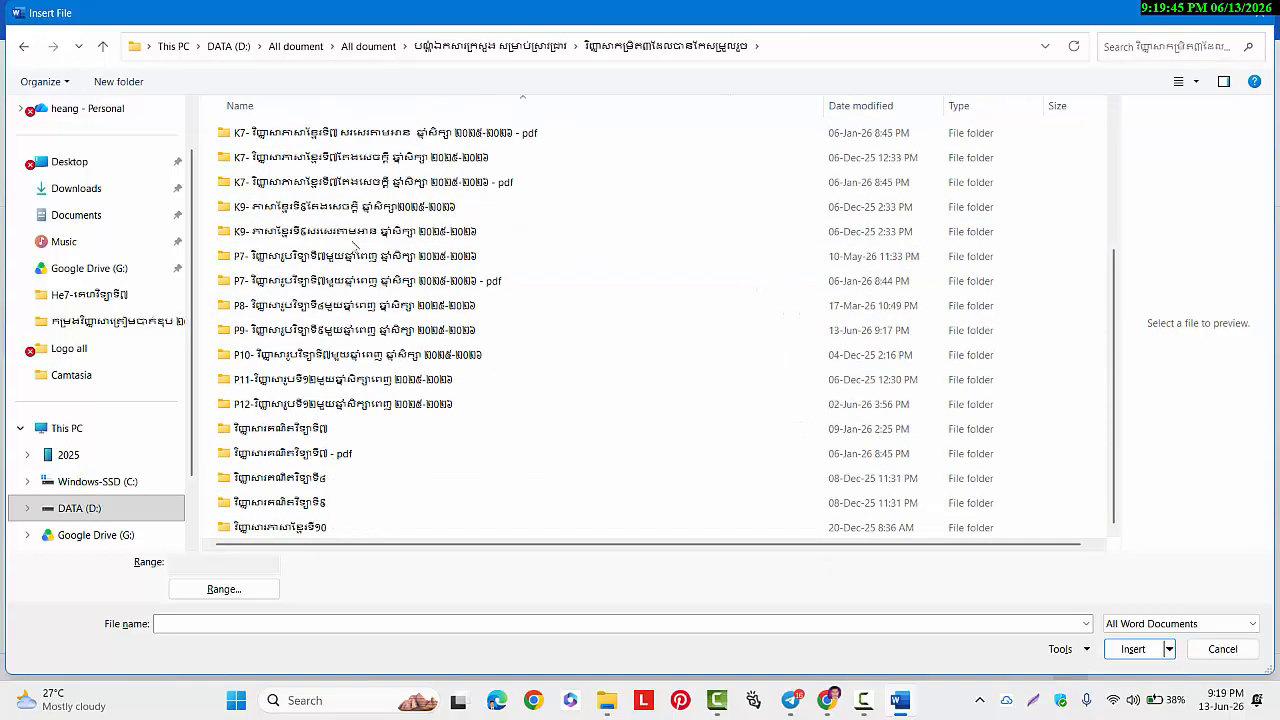
left_click(287, 330)
double_click(287, 330)
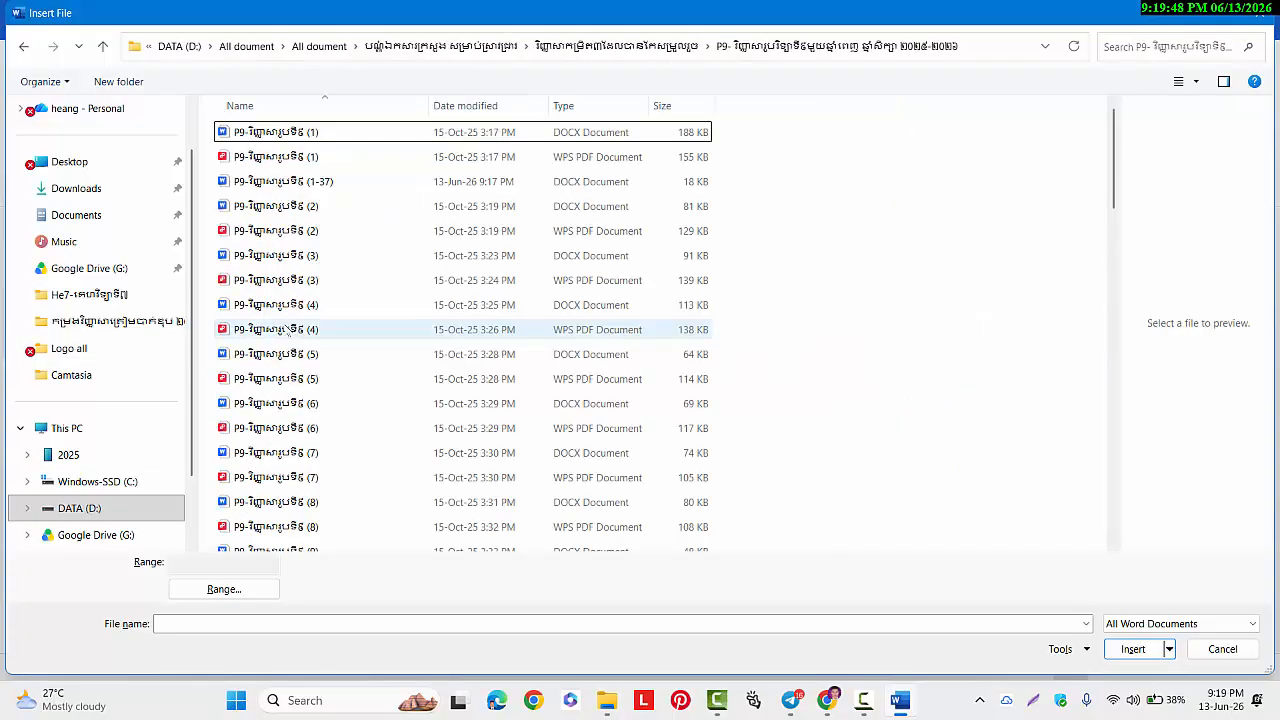
Look through the mixed exam files and filter the list by type to show only DOCX Document files
scroll(340, 288, "down", 5)
scroll(341, 288, "up", 10)
scroll(341, 288, "down", 19)
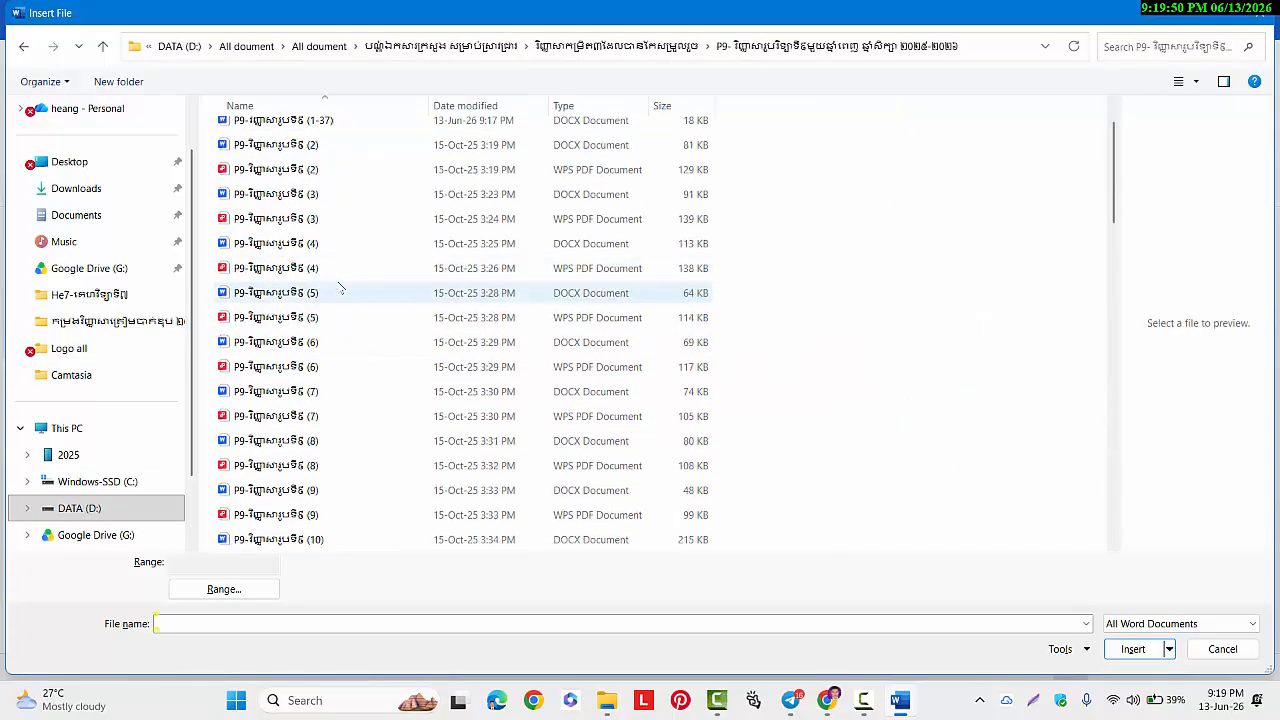
scroll(341, 288, "up", 19)
scroll(341, 288, "down", 19)
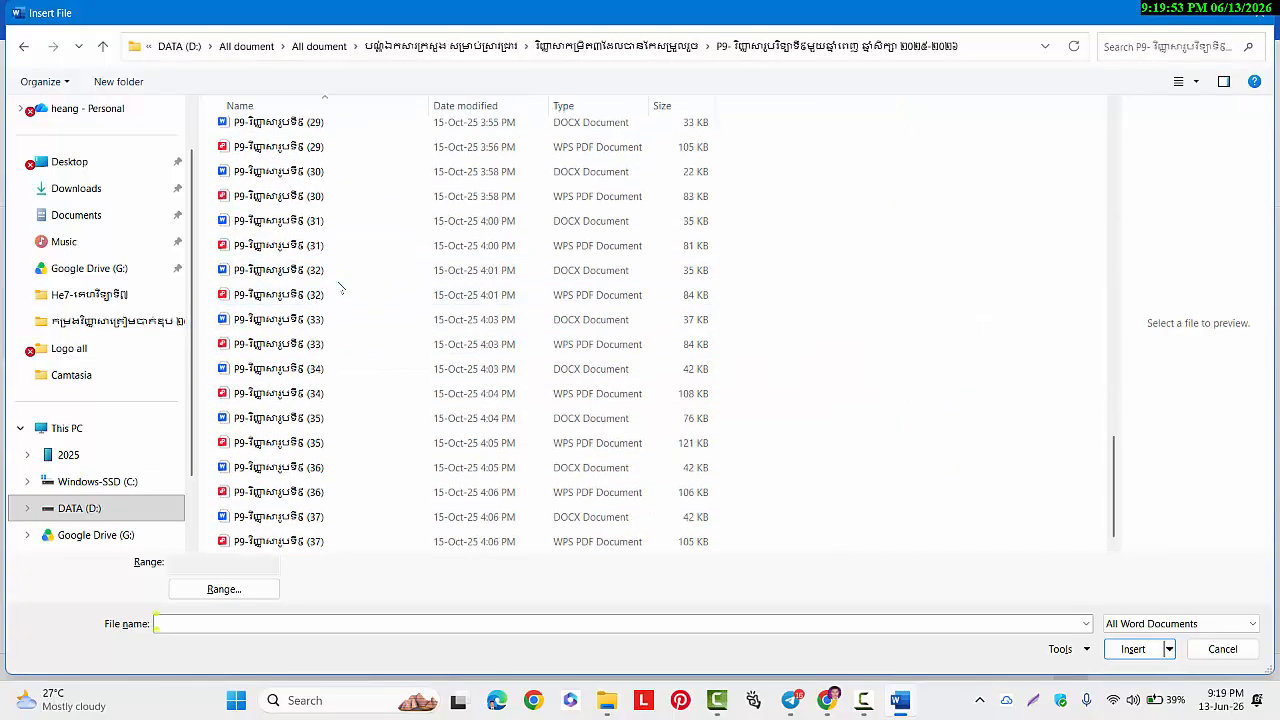
scroll(340, 288, "up", 19)
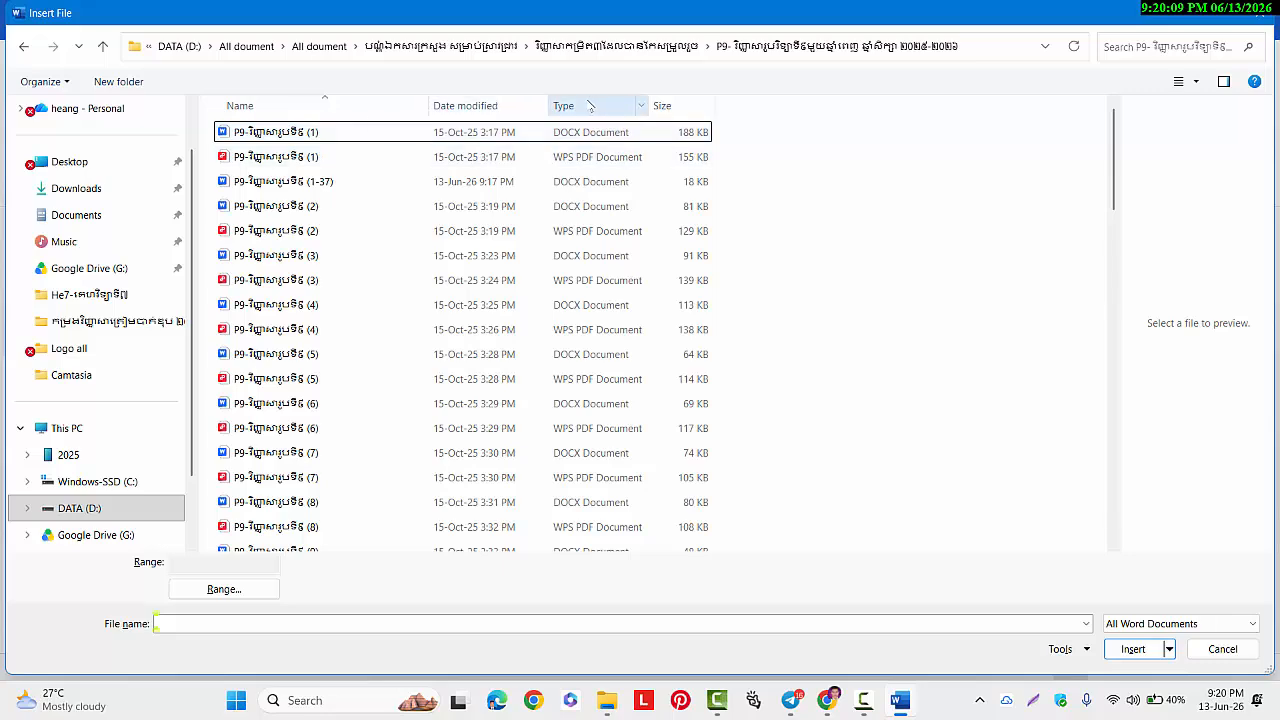
left_click(642, 106)
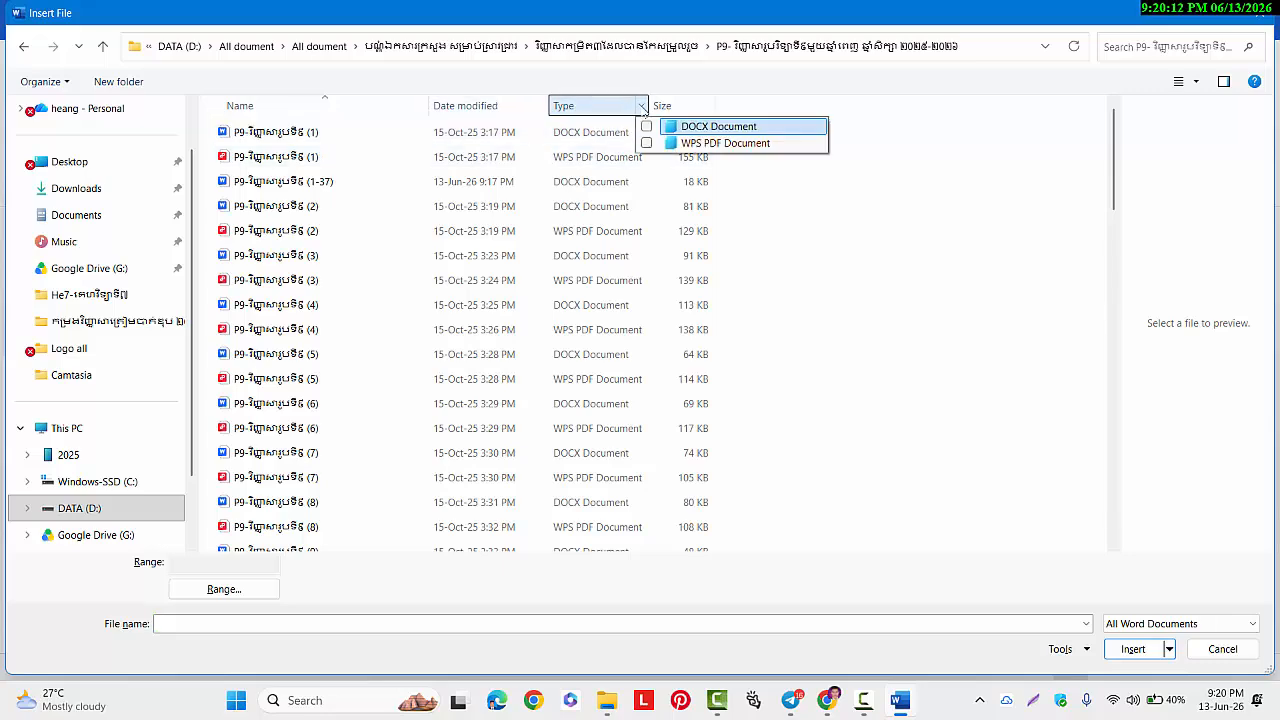
left_click(646, 126)
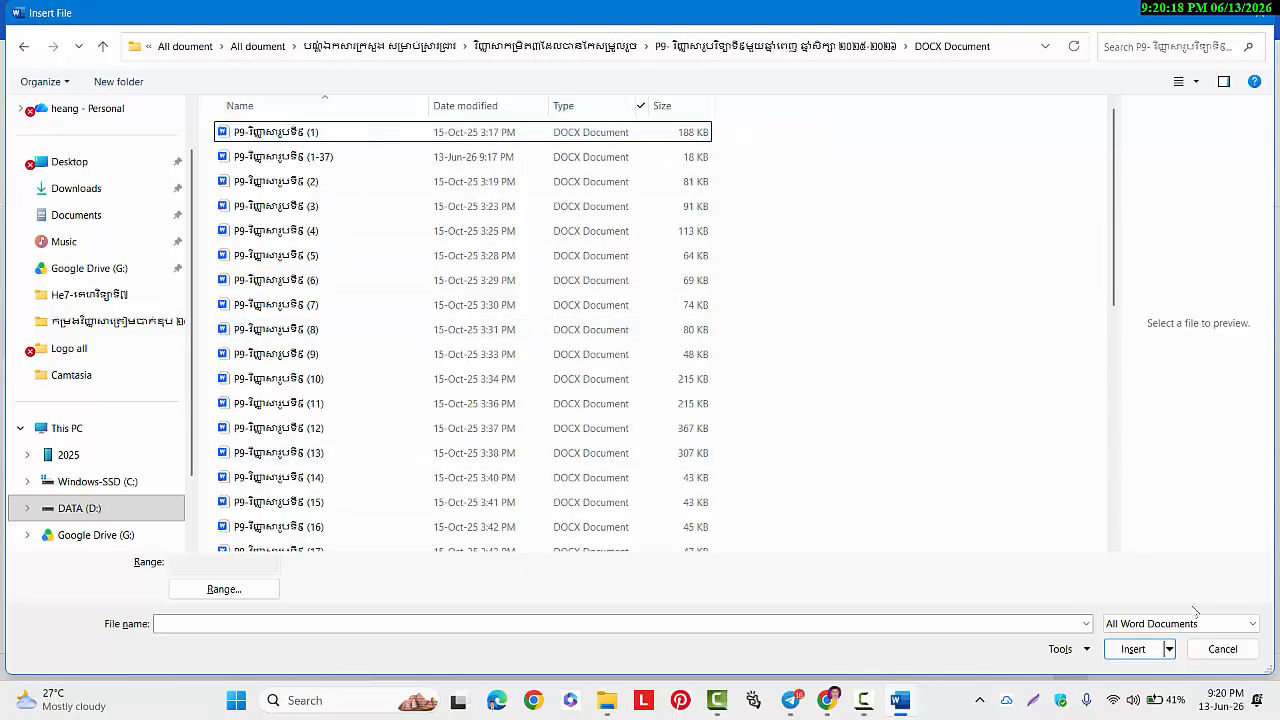
Try the tile and icon layouts for the file list and return it to the details layout
left_click(1179, 81)
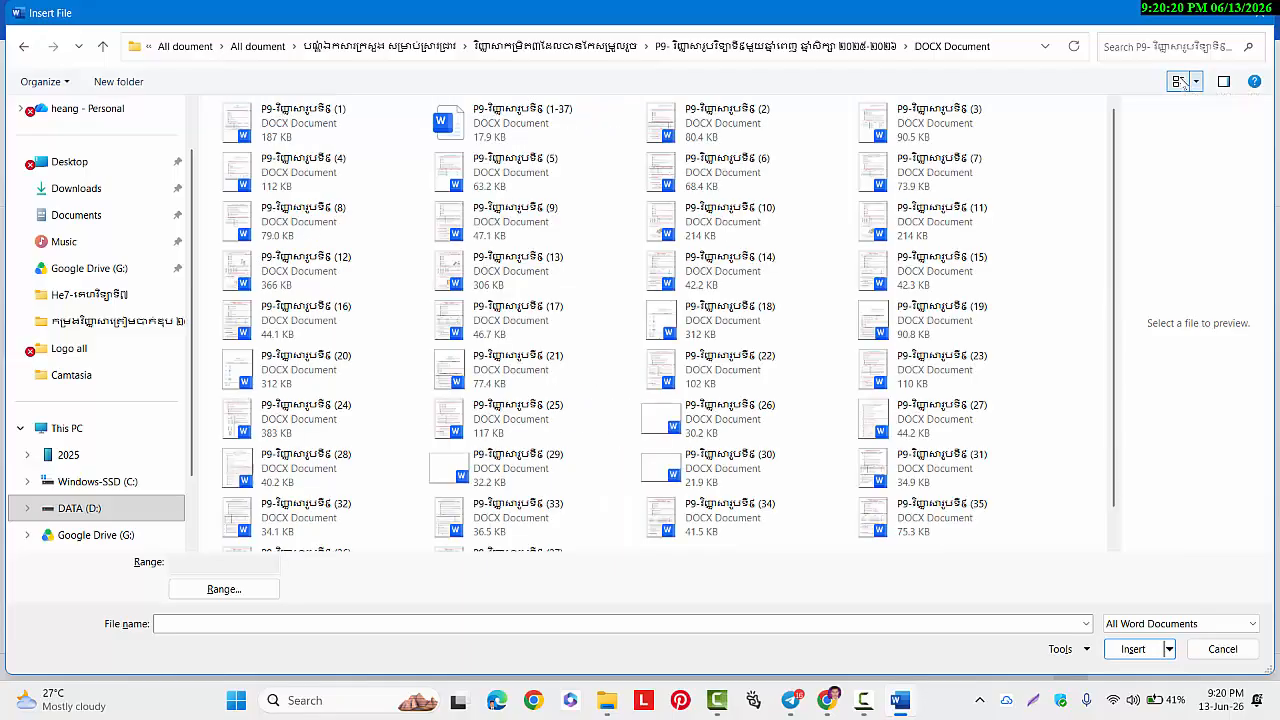
left_click(1180, 82)
left_click(1180, 82)
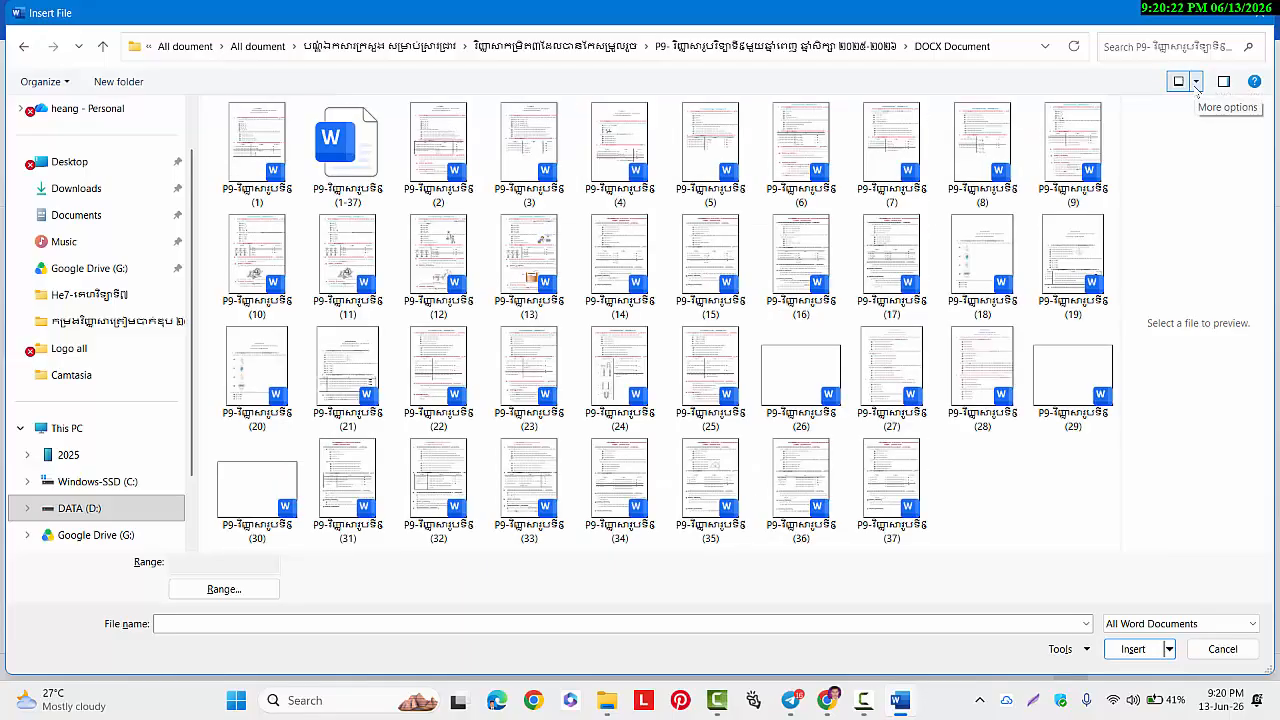
left_click(1178, 81)
left_click(1178, 81)
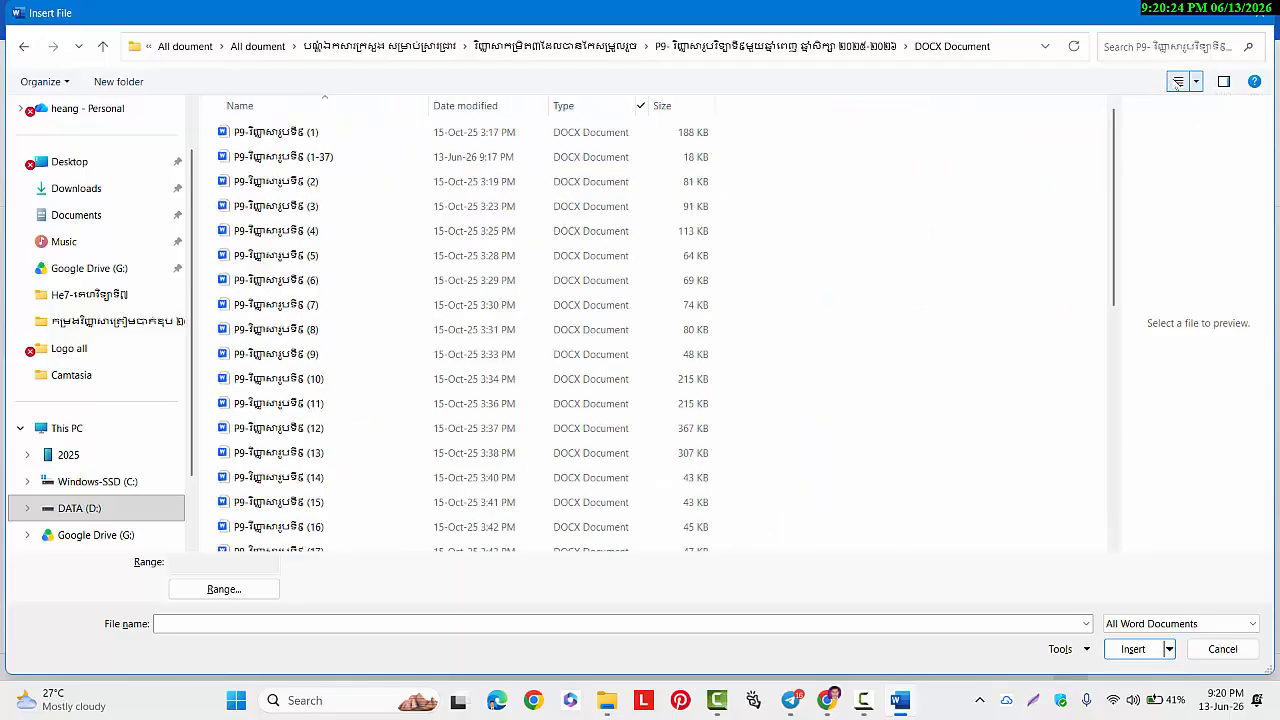
Look through the filtered DOCX list from exam file (1) to exam file (37), including the combined (1-37) document
scroll(771, 437, "down", 5)
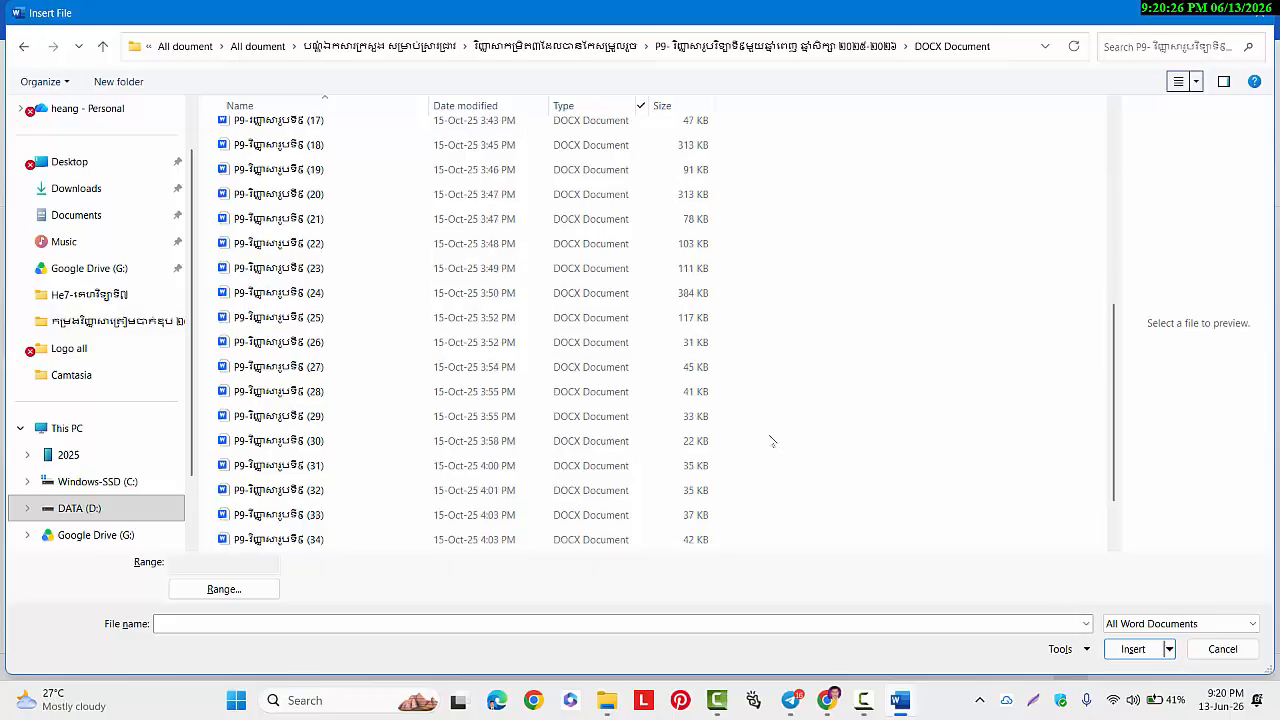
scroll(770, 441, "up", 5)
scroll(770, 441, "down", 5)
scroll(770, 441, "up", 5)
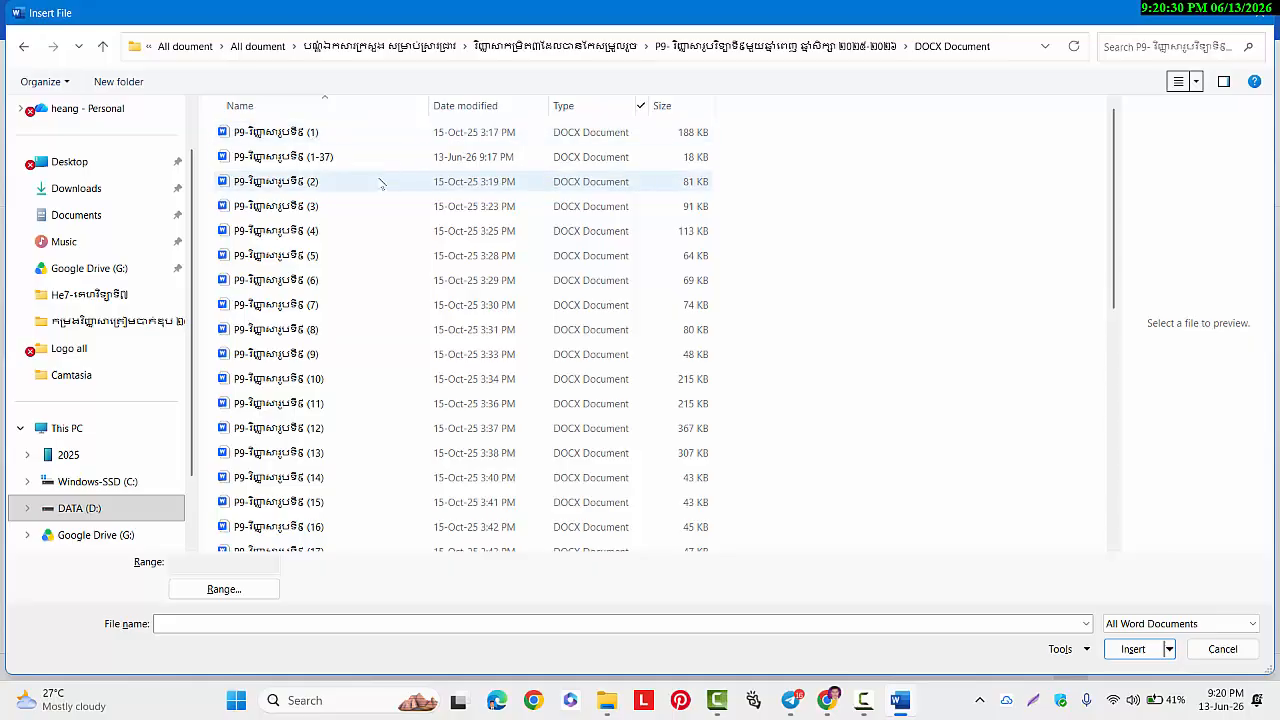
scroll(340, 327, "down", 5)
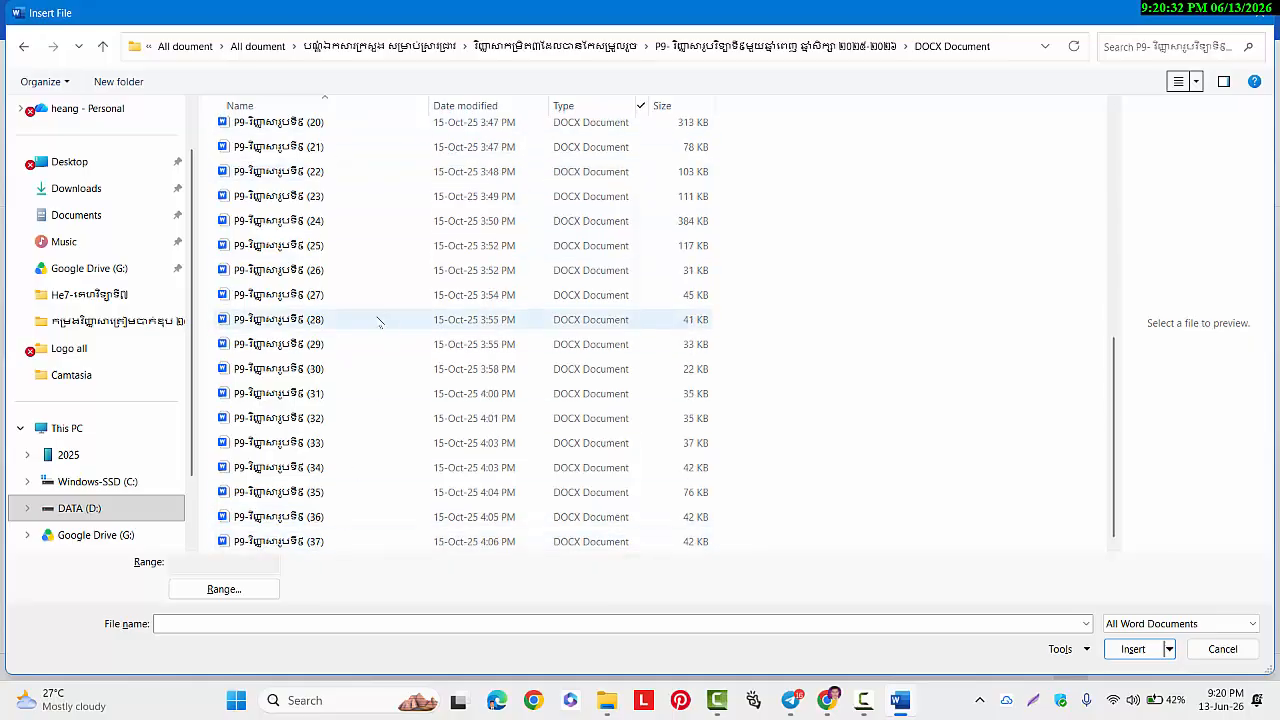
scroll(365, 290, "up", 5)
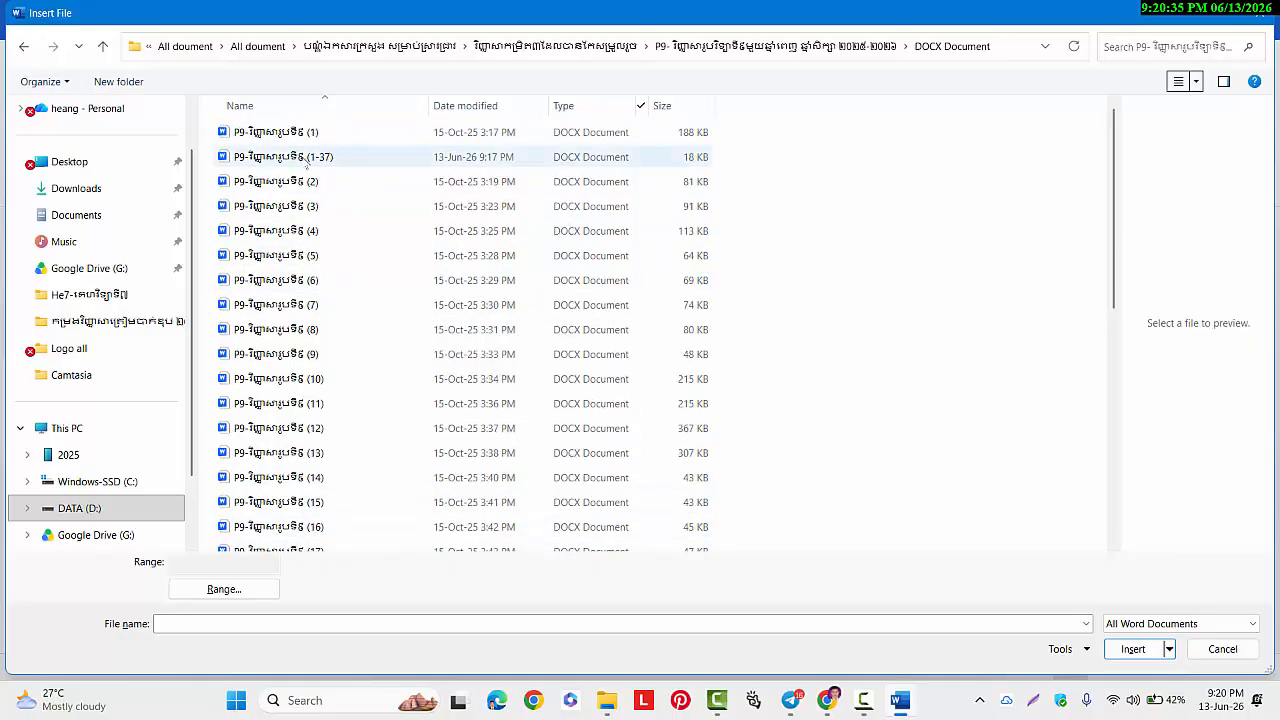
scroll(325, 147, "down", 5)
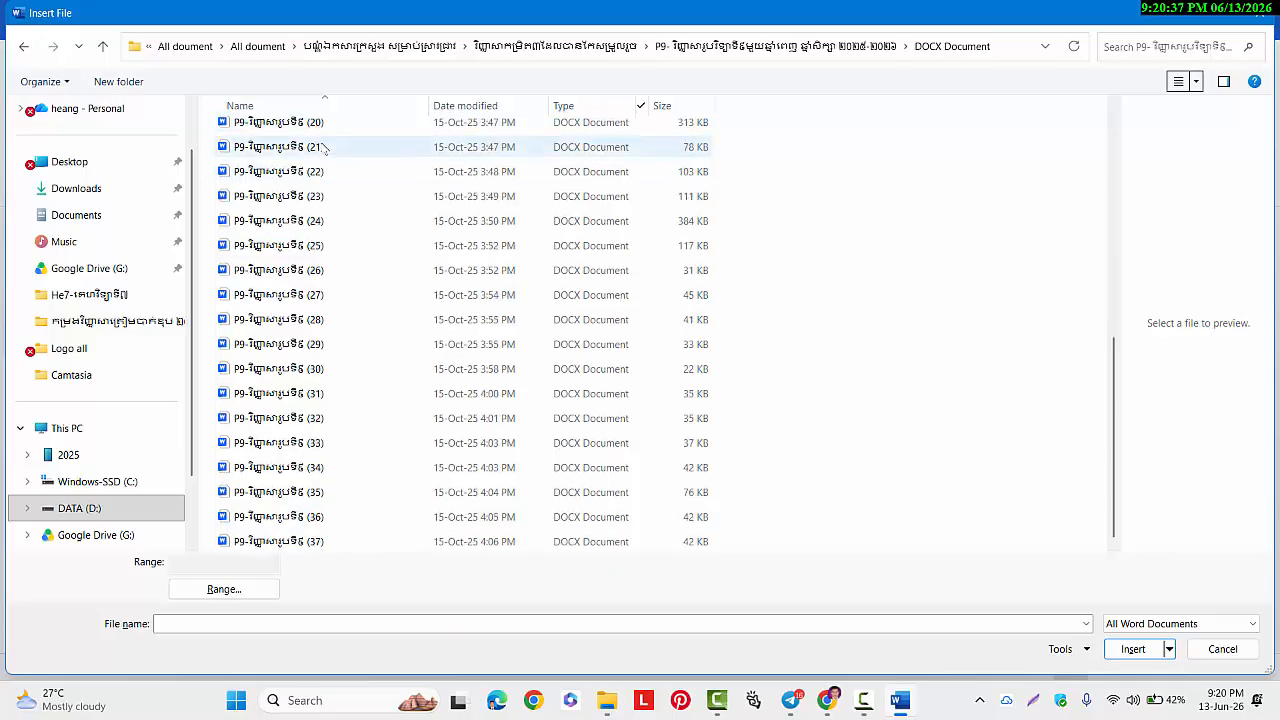
scroll(324, 147, "up", 5)
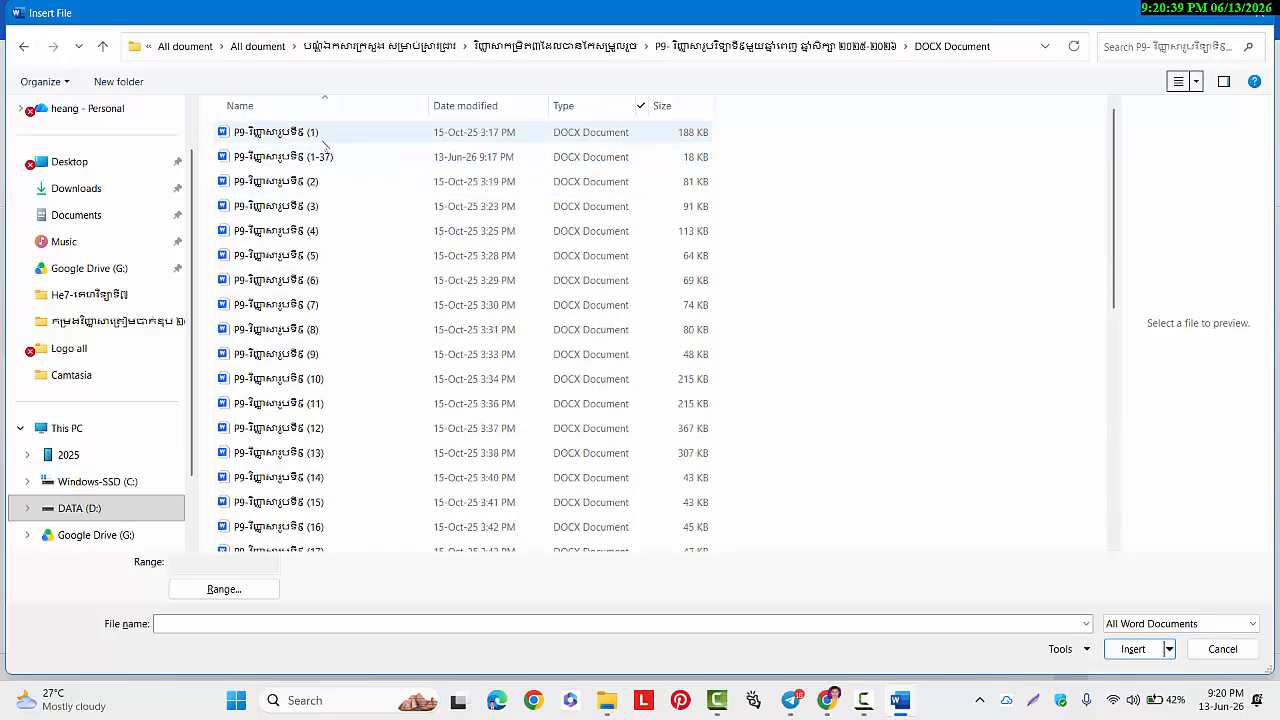
Select P9-វិញ្ញាសារូបទី៩ (1) and (2) together, leaving out the combined (1-37) document between them
left_click(318, 132)
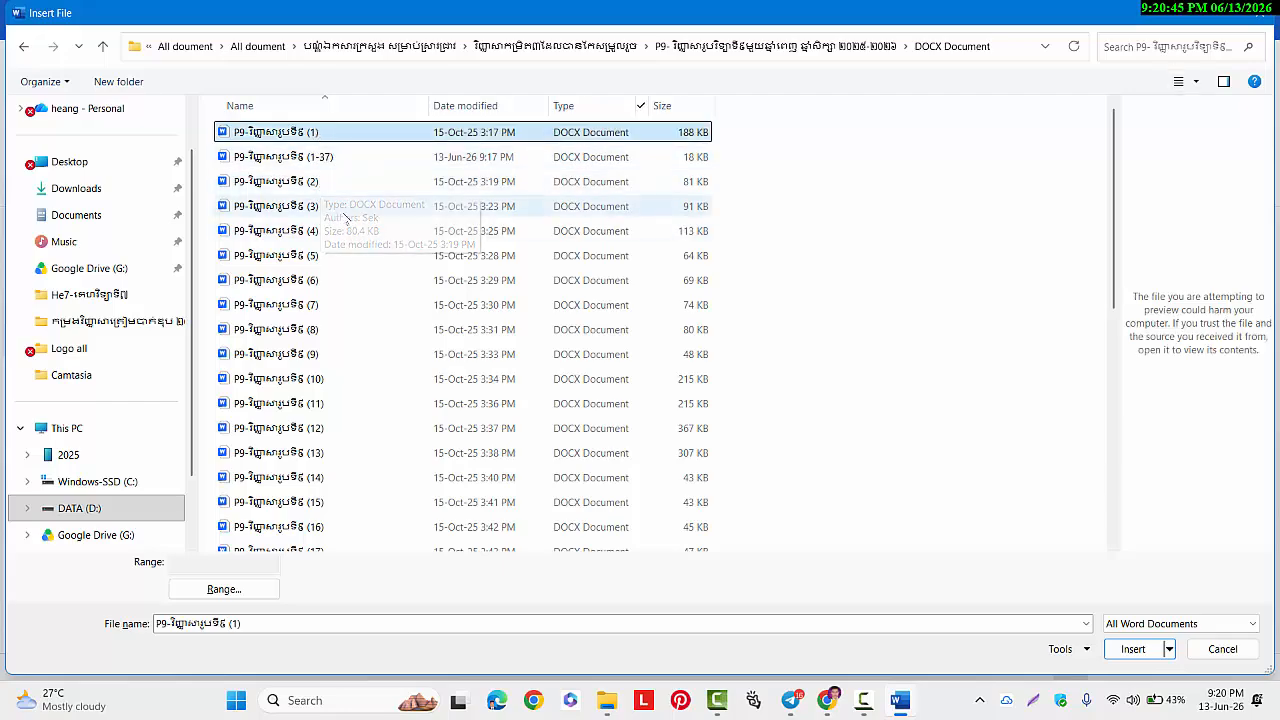
left_click(440, 280)
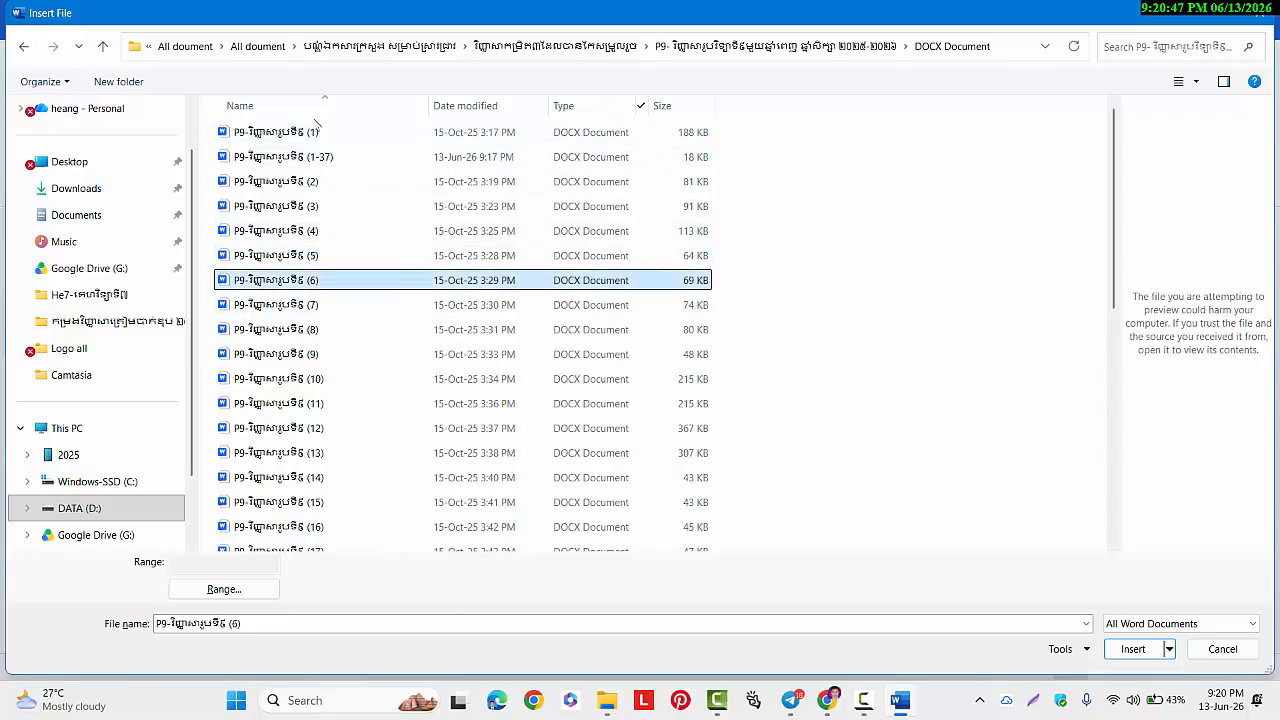
left_click(321, 134)
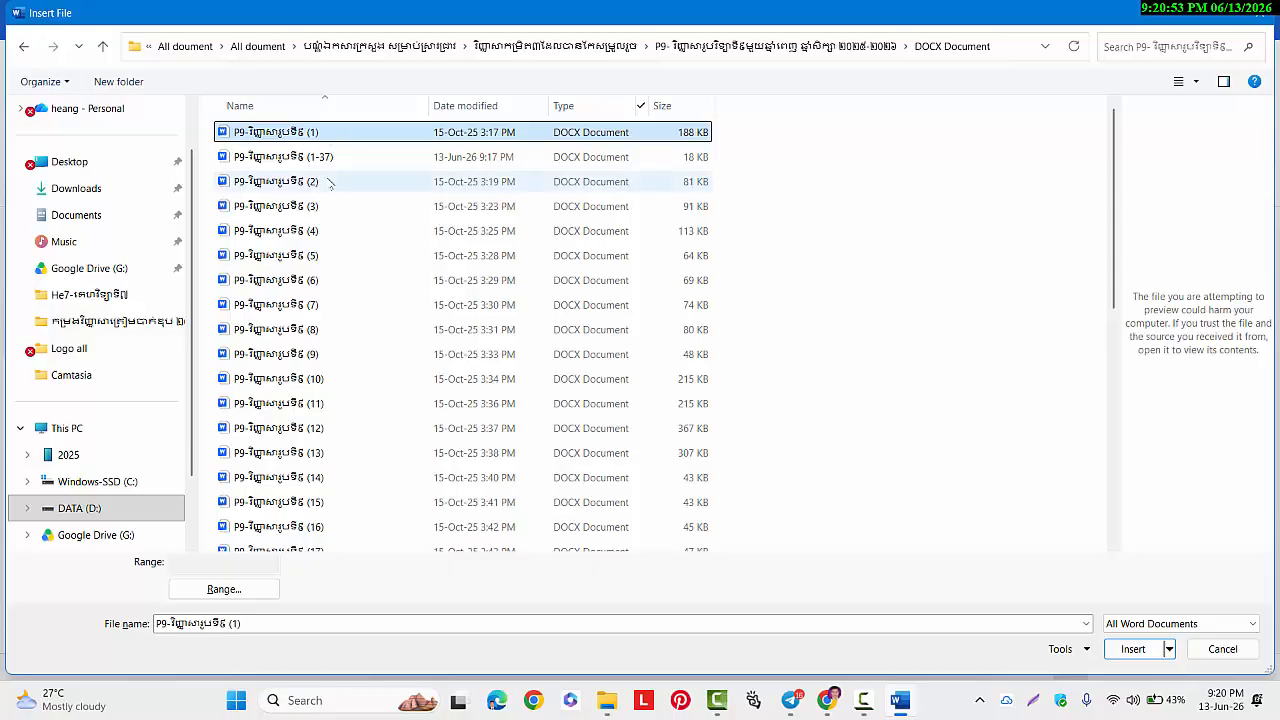
left_click(330, 183, "ctrl")
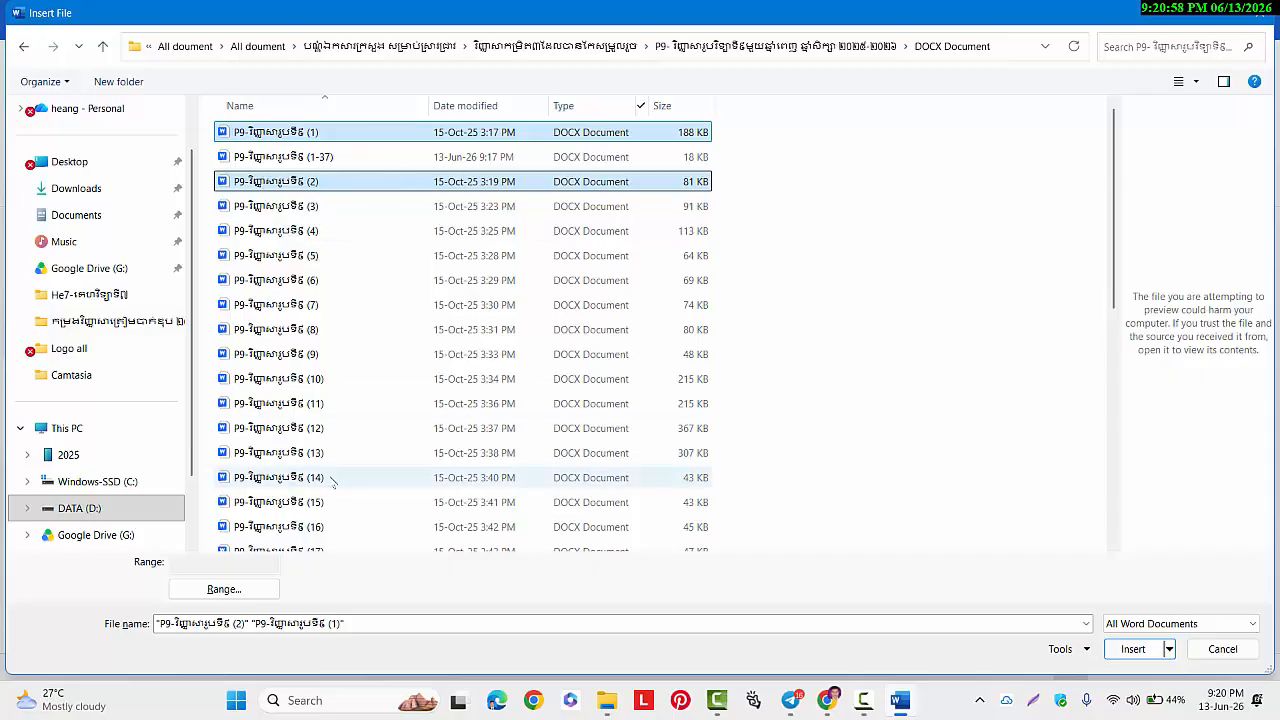
Search the system for "key" and open the On-Screen Keyboard
left_click(236, 701)
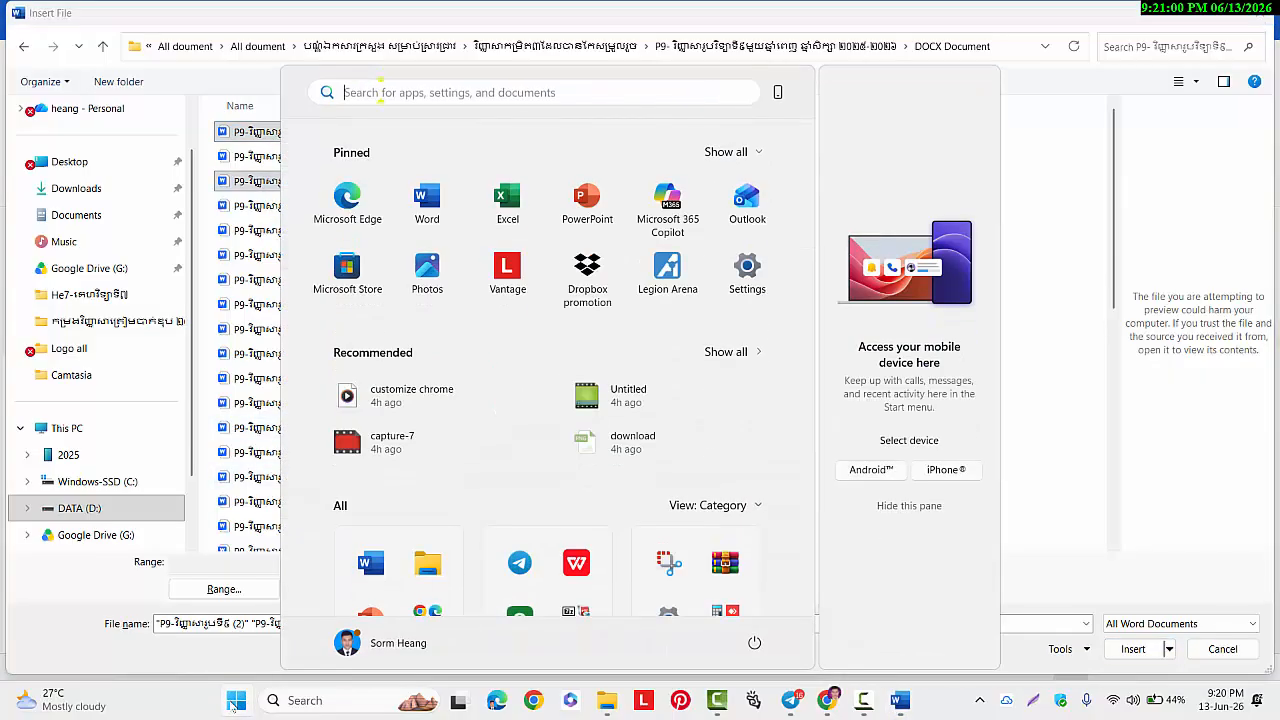
type("កម្រ")
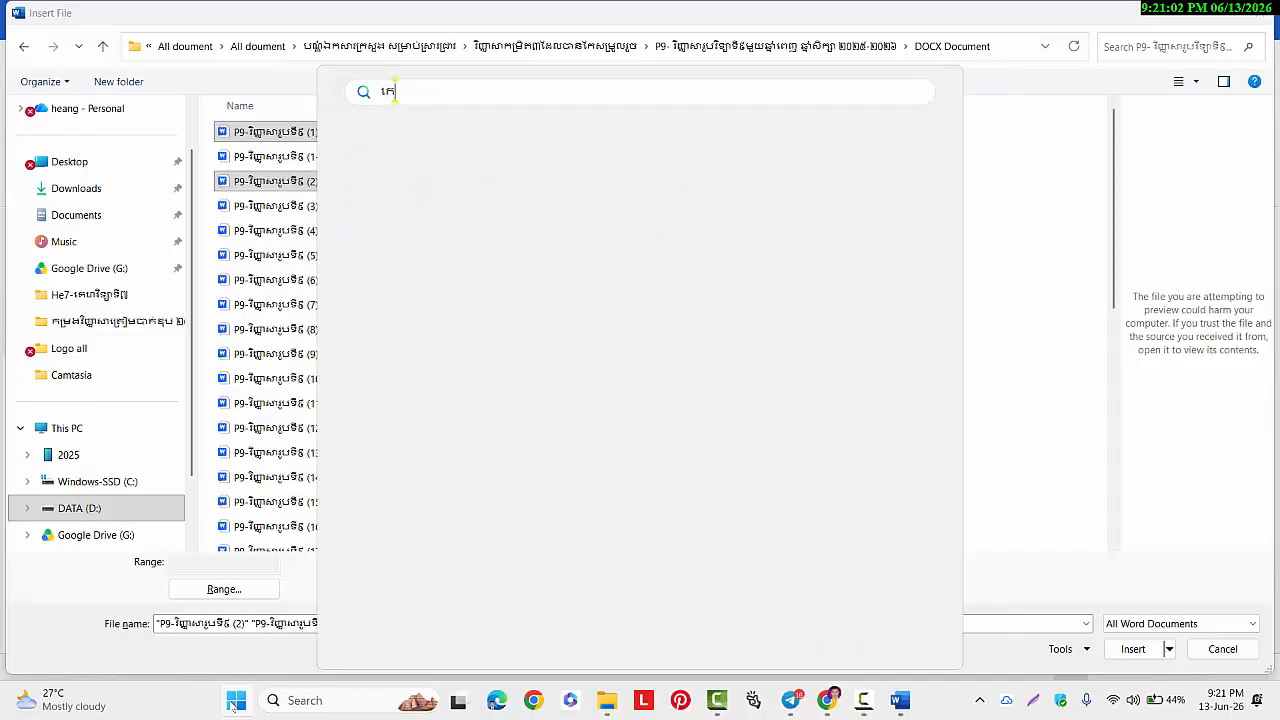
key("BackSpace")
key("BackSpace")
key("BackSpace")
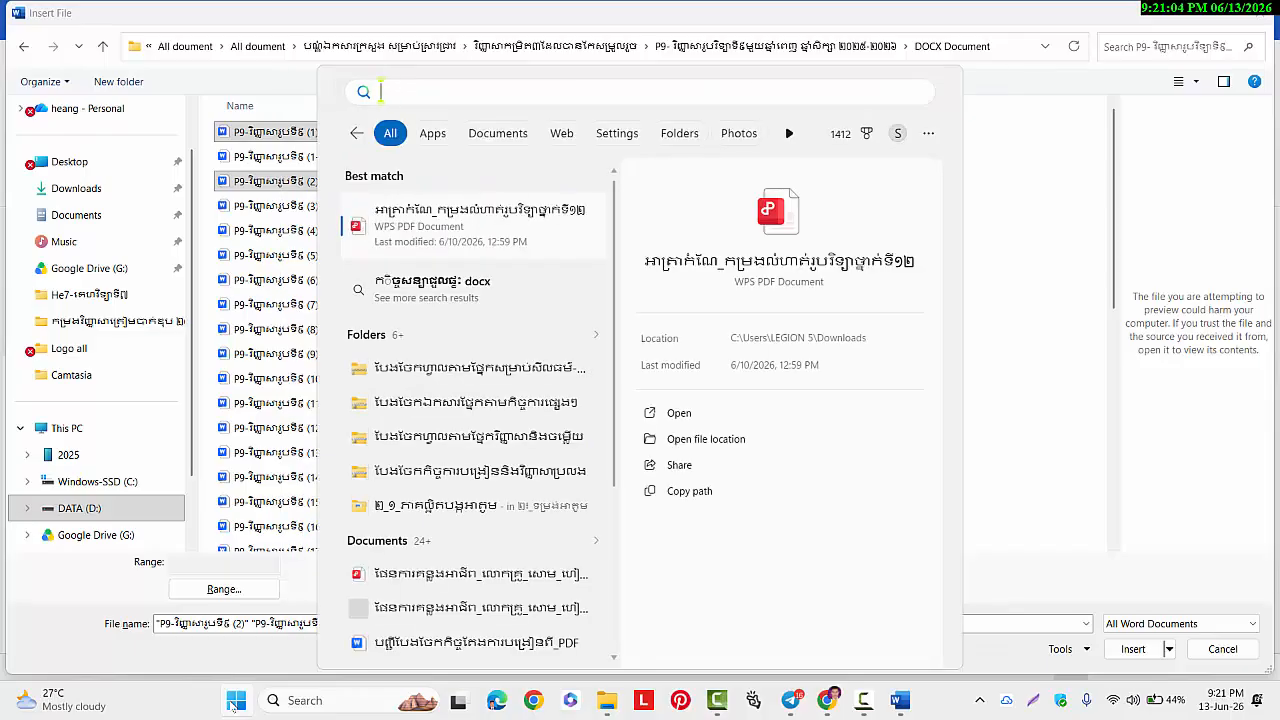
key("BackSpace")
type("key")
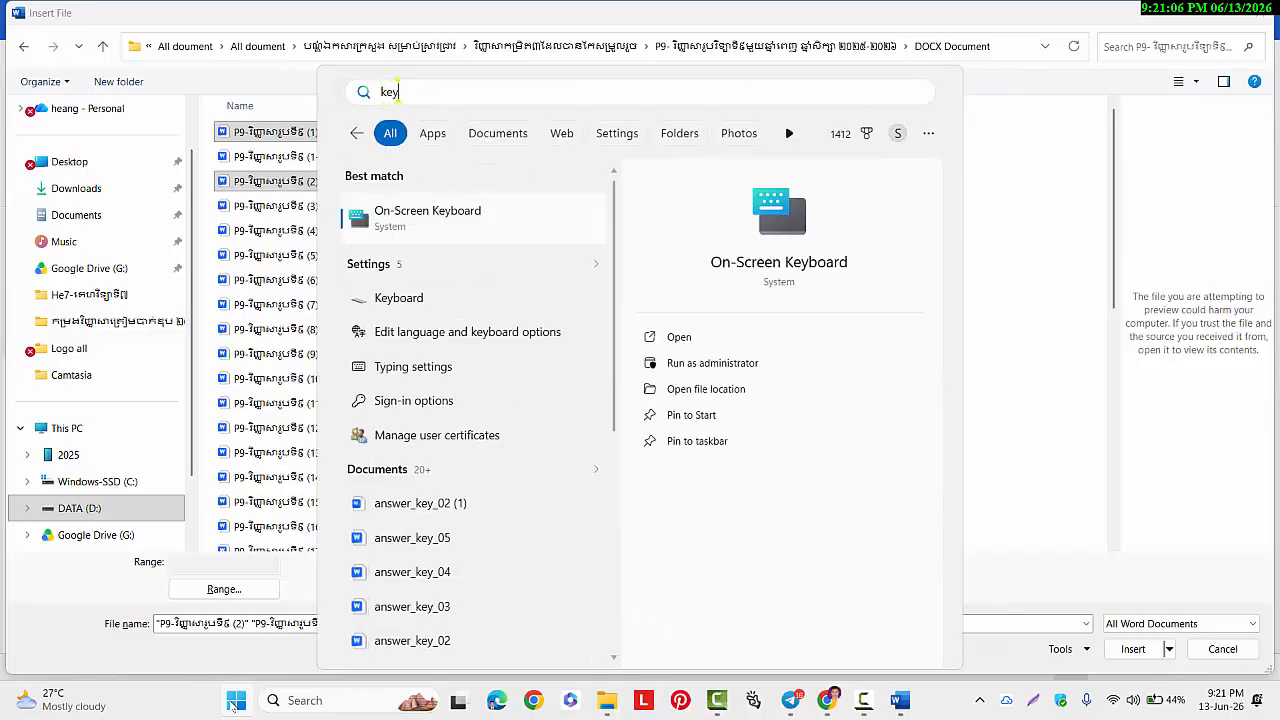
left_click(812, 232)
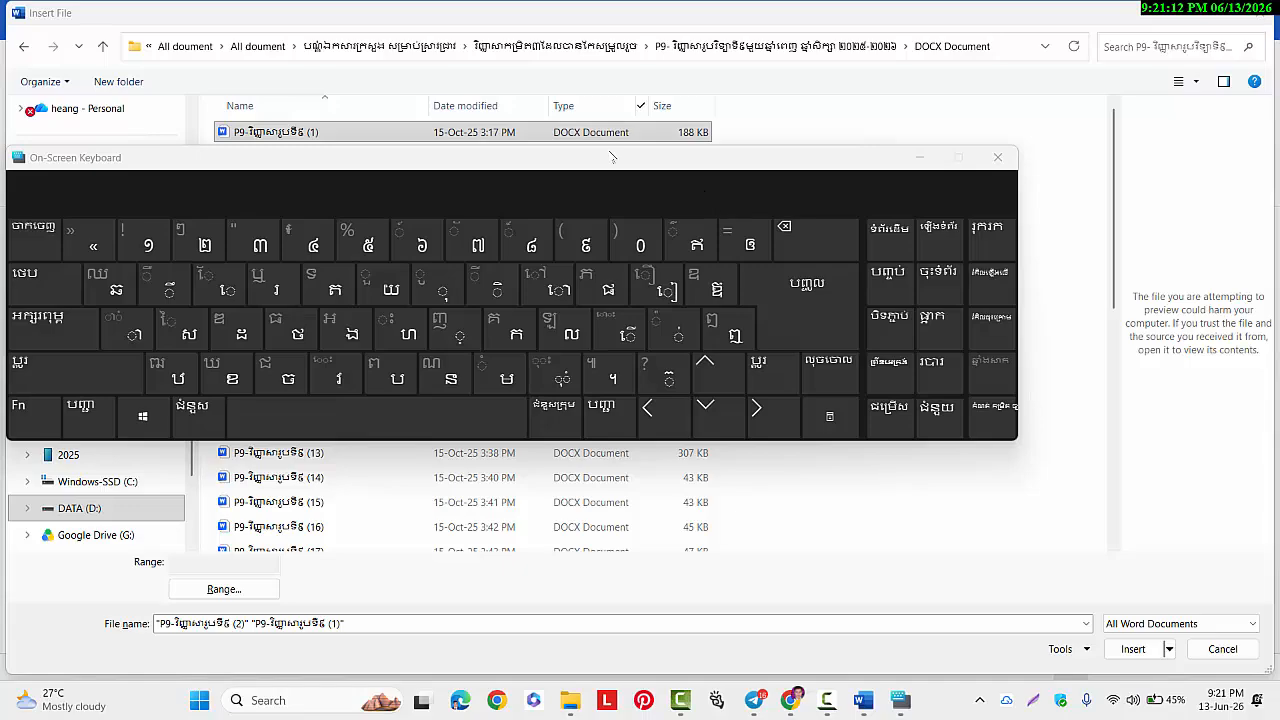
Switch the On-Screen Keyboard to the English layout and move it below the exam files to demonstrate the Ctrl key
left_click_drag(612, 157, 771, 300)
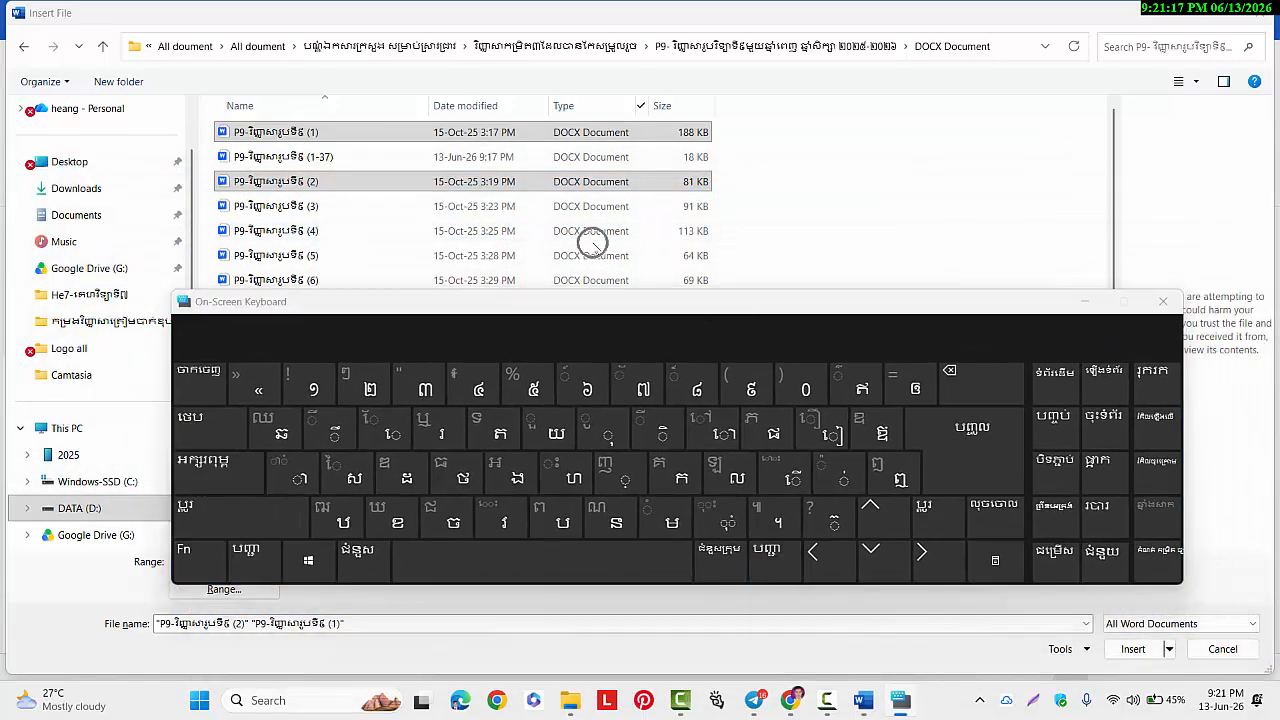
key("shift+alt")
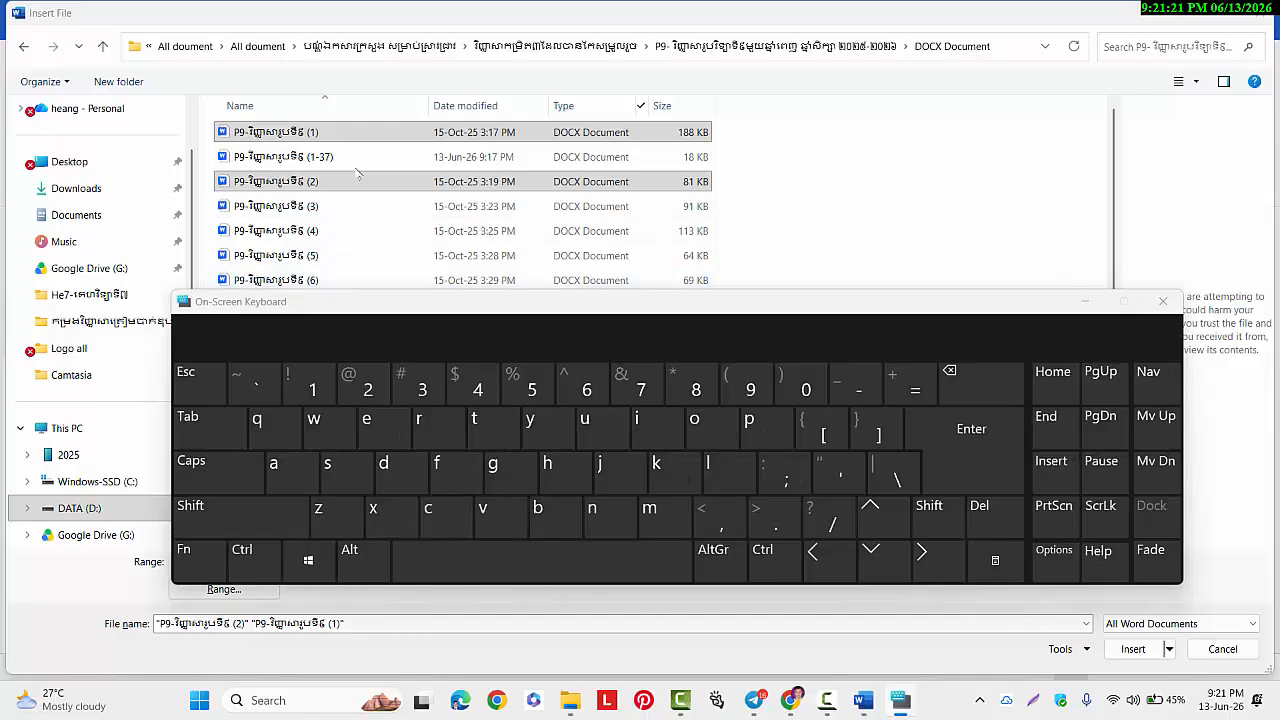
scroll(360, 166, "down", 1)
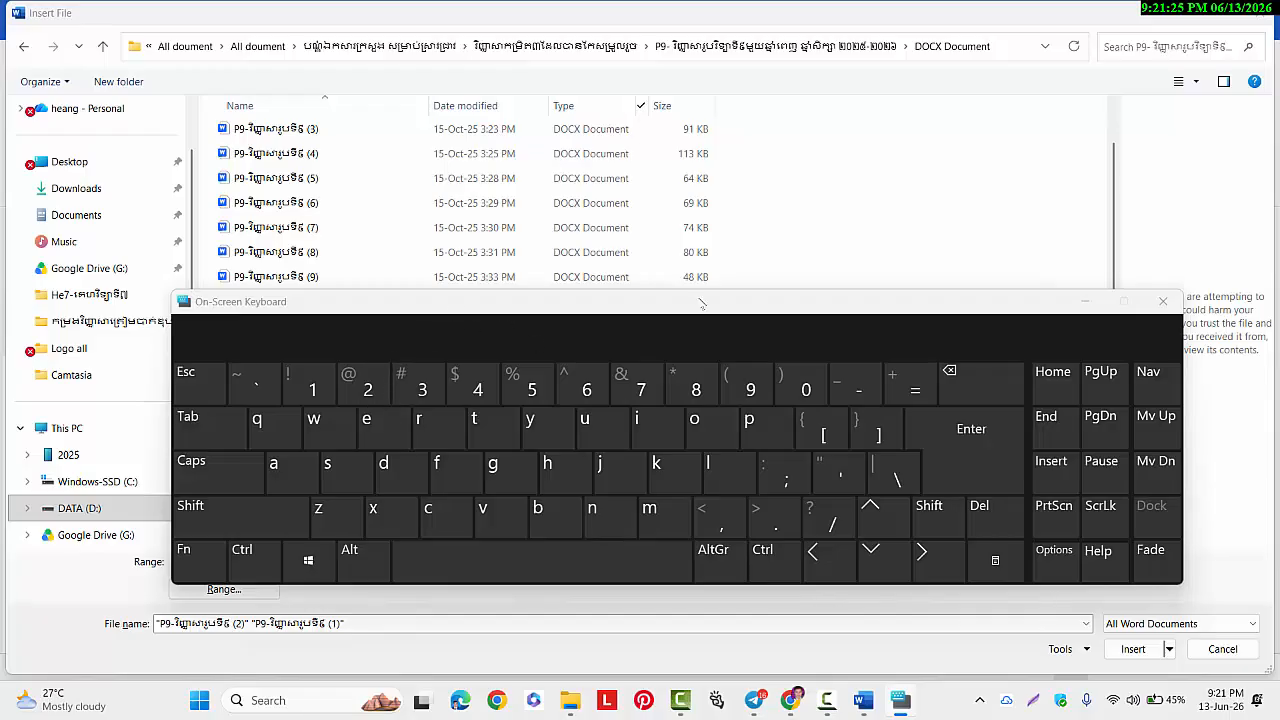
left_click_drag(702, 302, 627, 447)
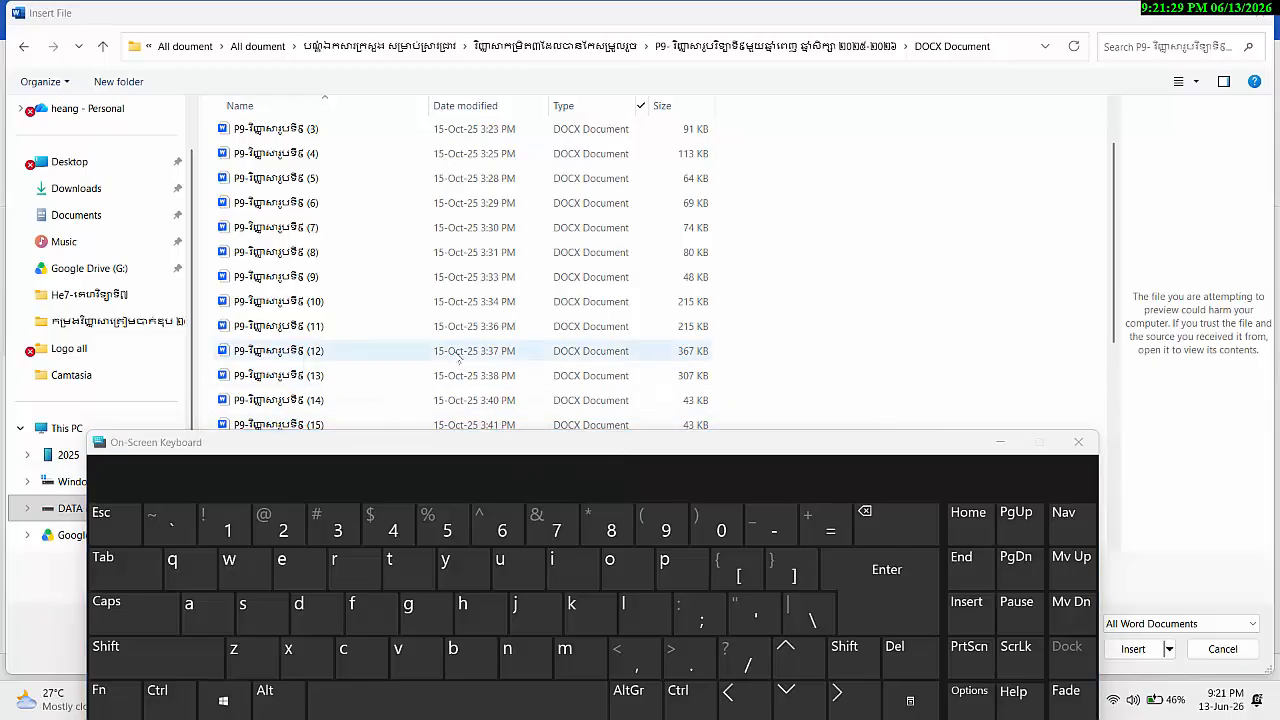
key("ctrl")
key("ctrl")
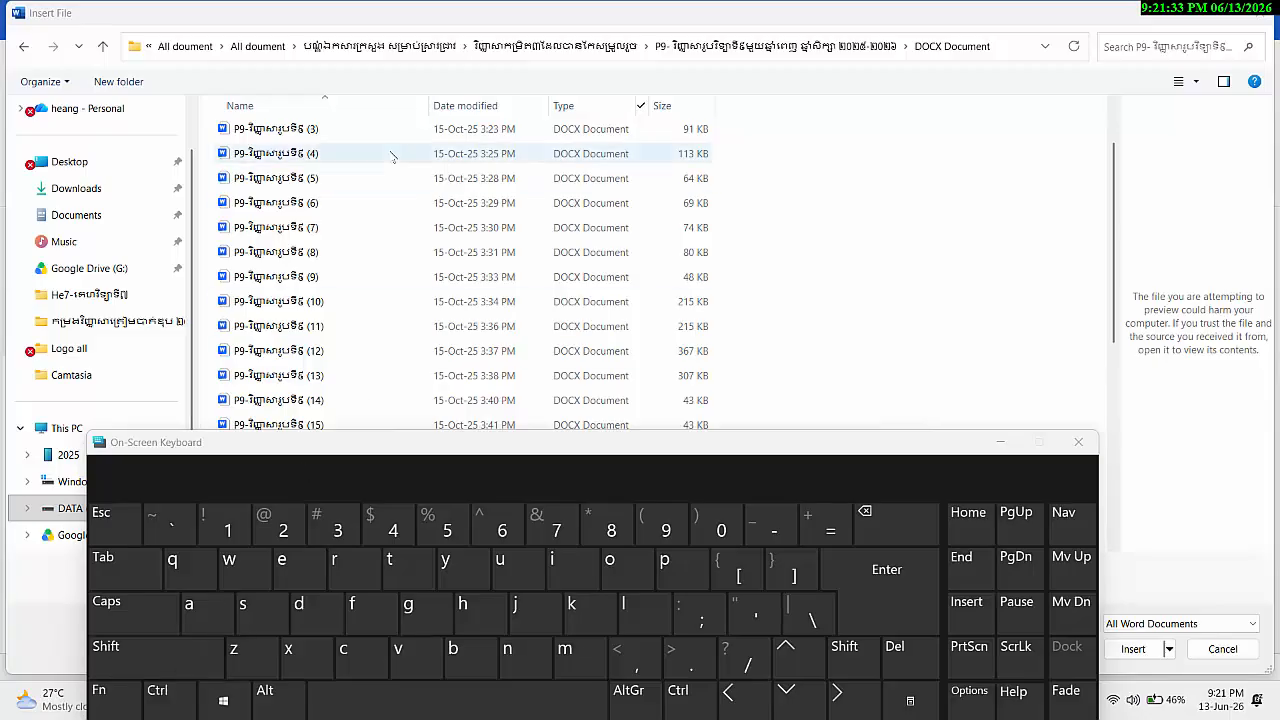
Add exam files P9-វិញ្ញាសារូបទី៩ (6) through (14) to the file selection, leaving out the combined (1-37) document
scroll(393, 157, "up", 1)
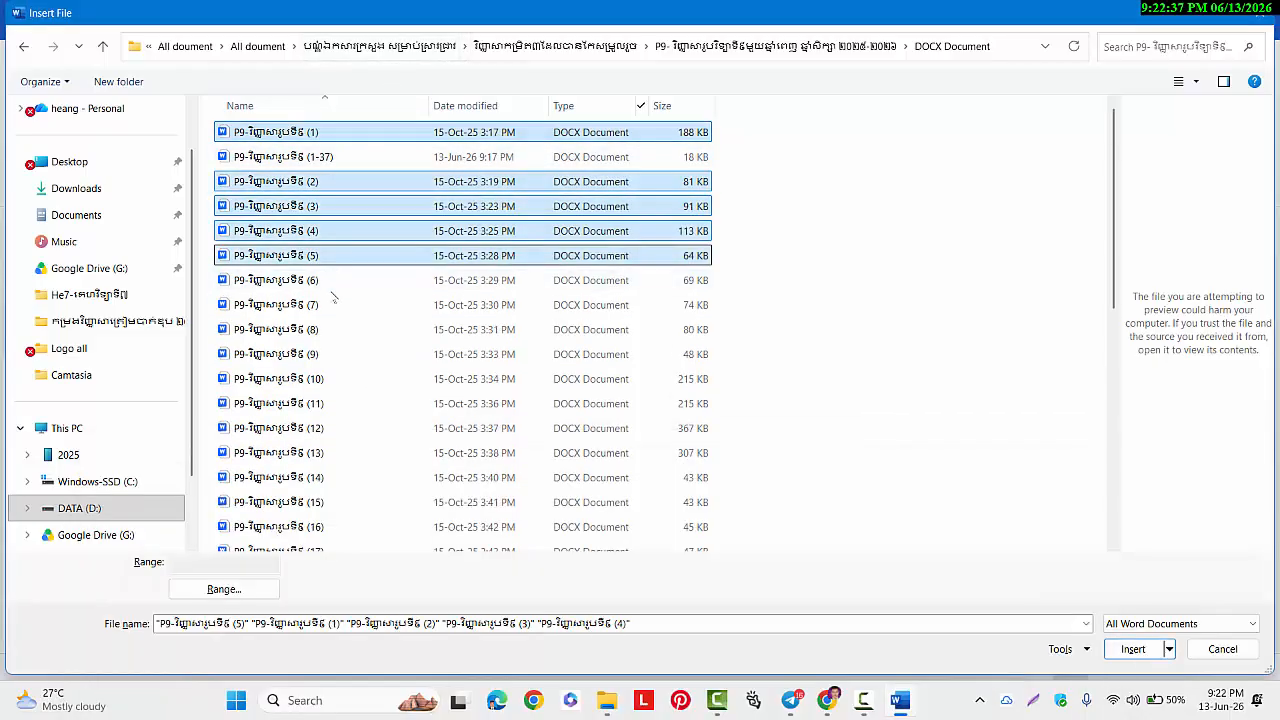
left_click(335, 280, "ctrl")
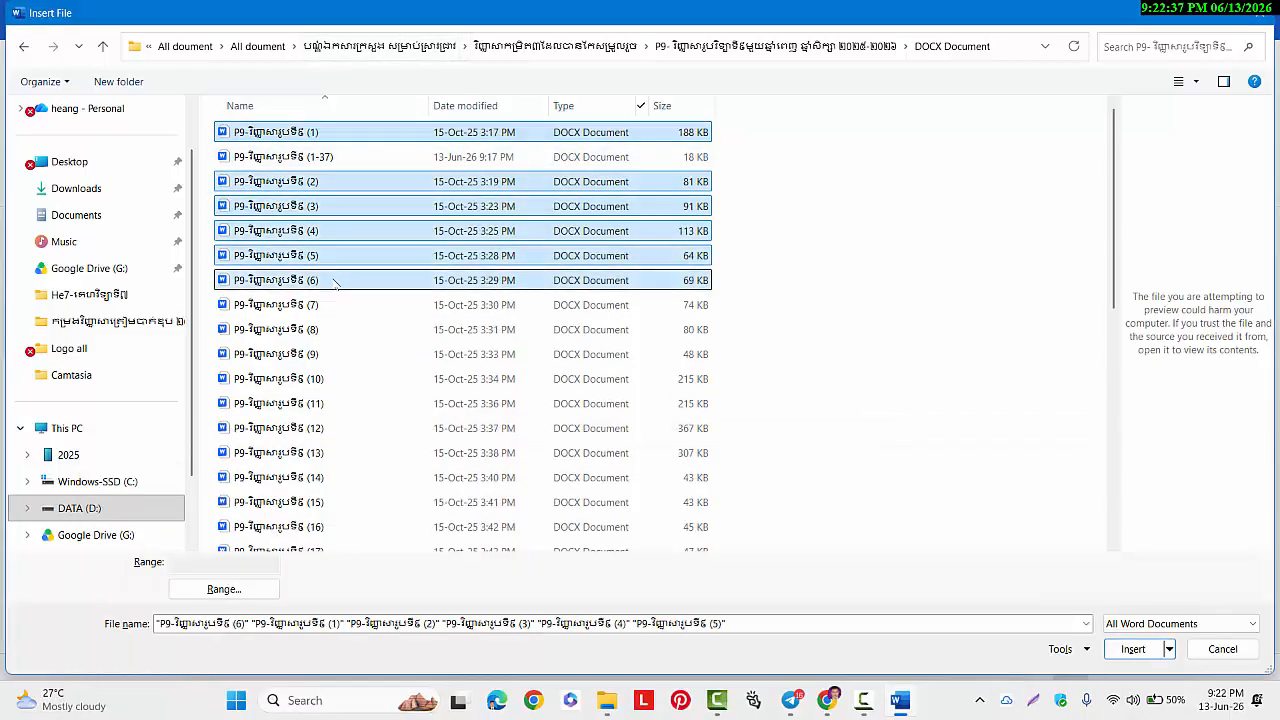
left_click(336, 305, "ctrl")
left_click(337, 329, "ctrl")
left_click(338, 354, "ctrl")
left_click(339, 380, "ctrl")
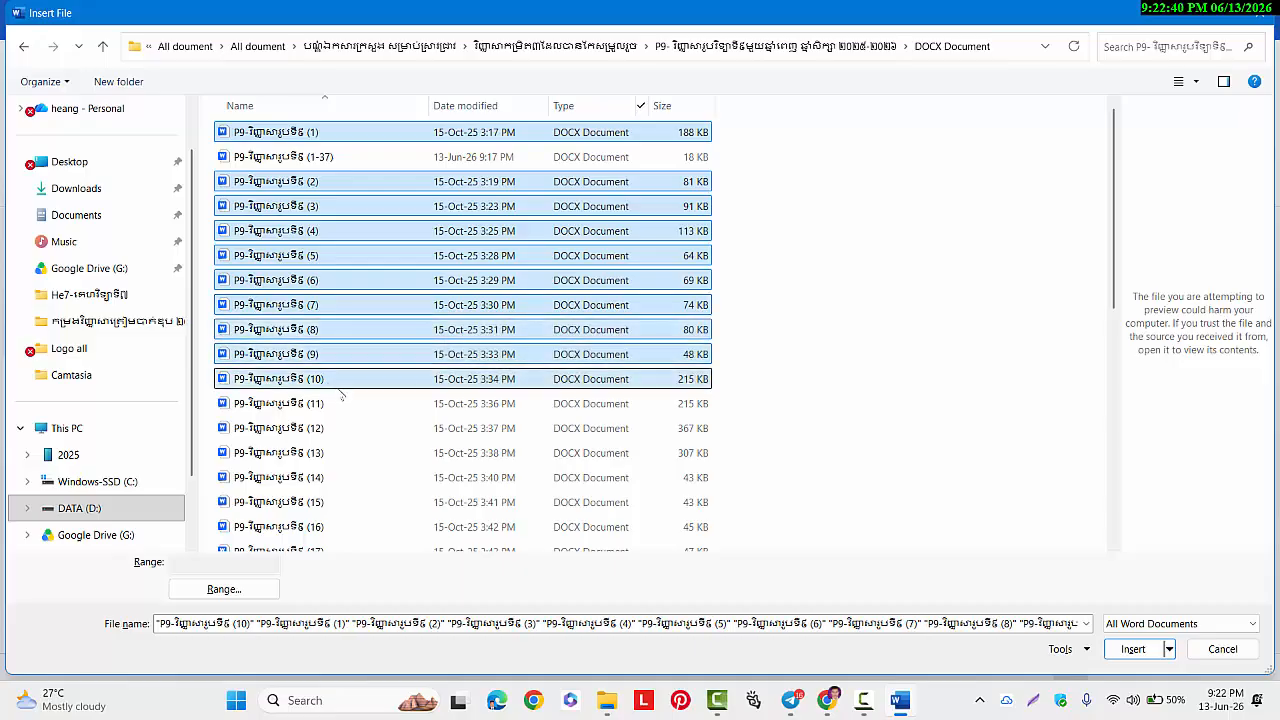
left_click(338, 403, "ctrl")
left_click(332, 428, "ctrl")
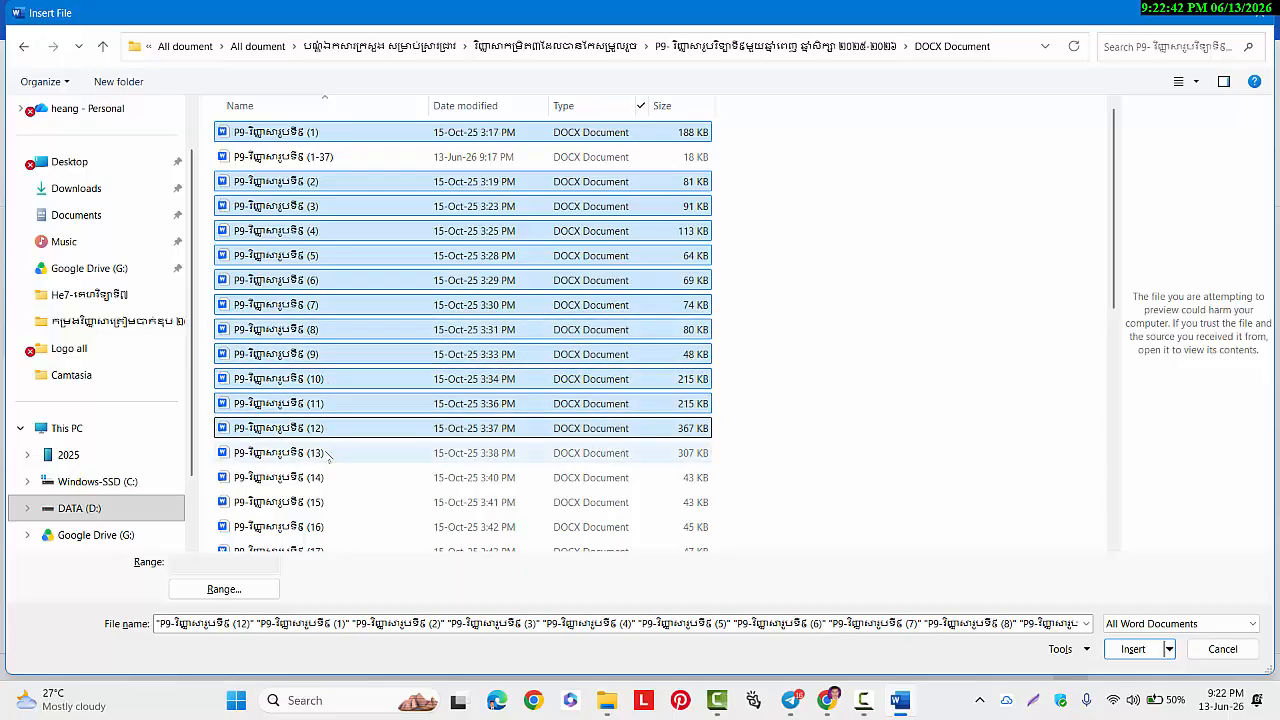
left_click(328, 453, "ctrl")
left_click(332, 479, "ctrl")
Extend the multiple file selection with exam files P9-វិញ្ញាសារូបទី៩ (15) through (26)
scroll(418, 315, "down", 5)
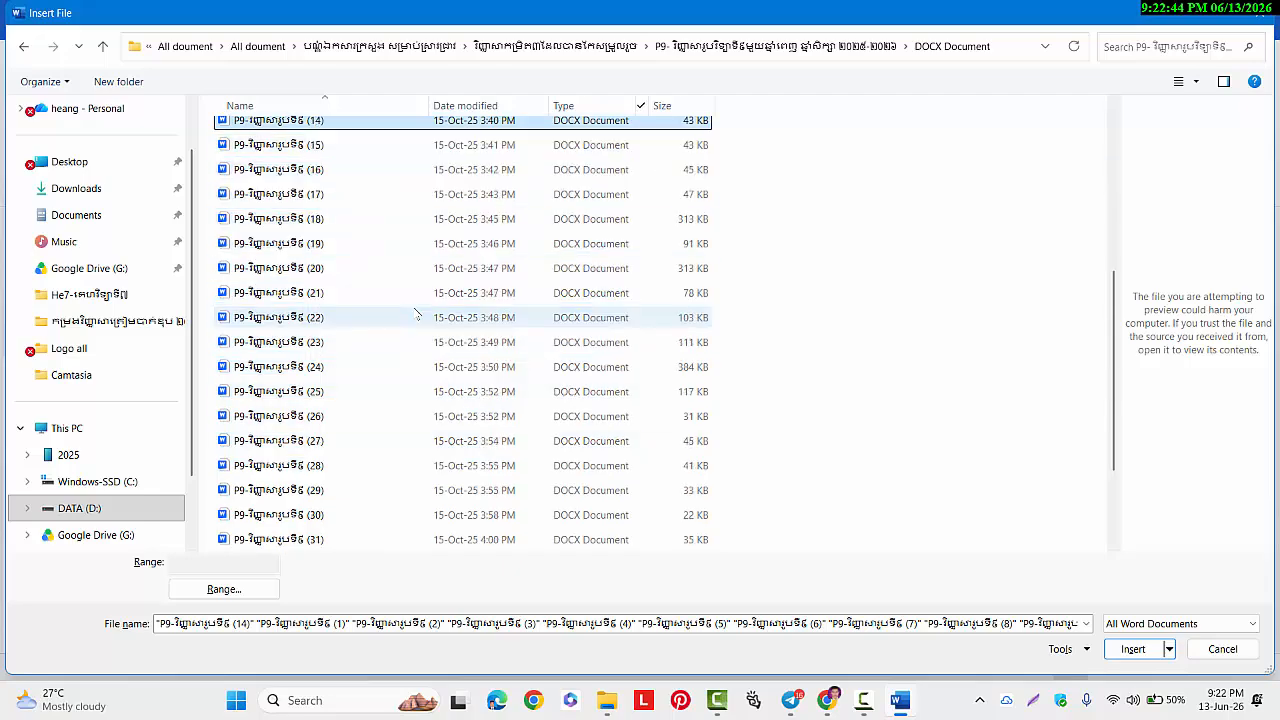
scroll(400, 300, "up", 2)
left_click(326, 278, "ctrl")
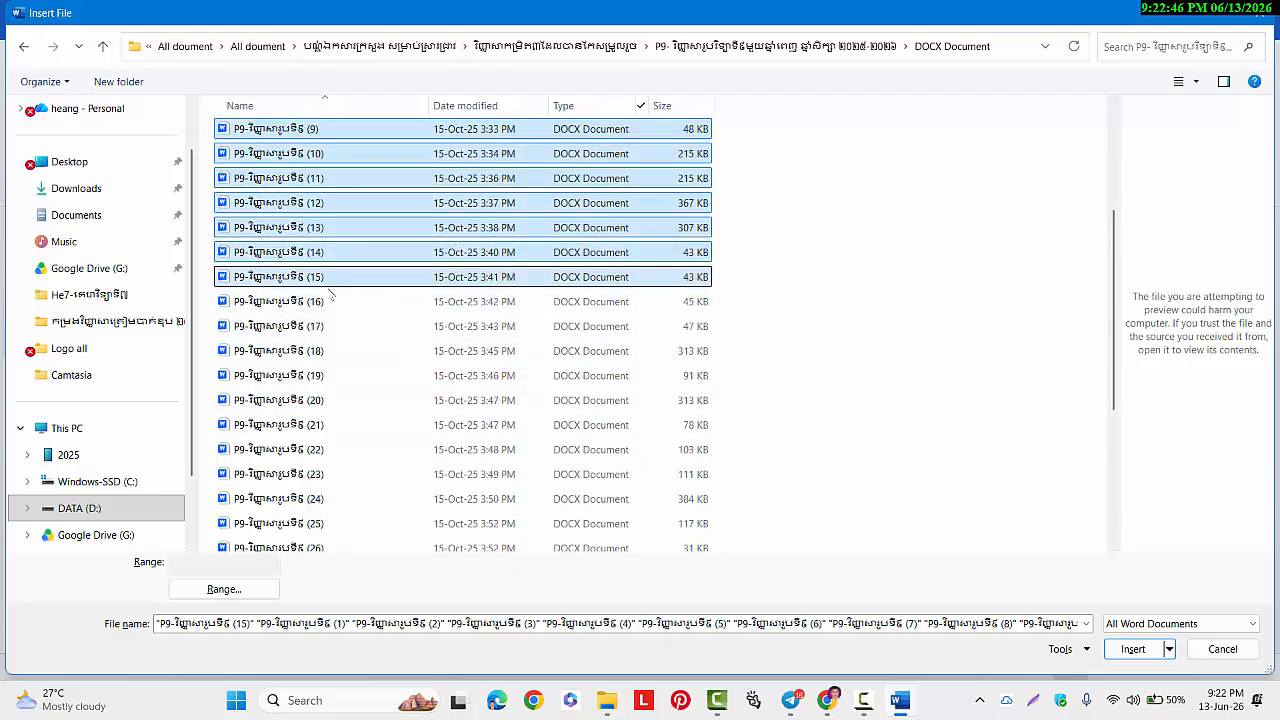
left_click(329, 301, "ctrl")
left_click(327, 326, "ctrl")
left_click(326, 350, "ctrl")
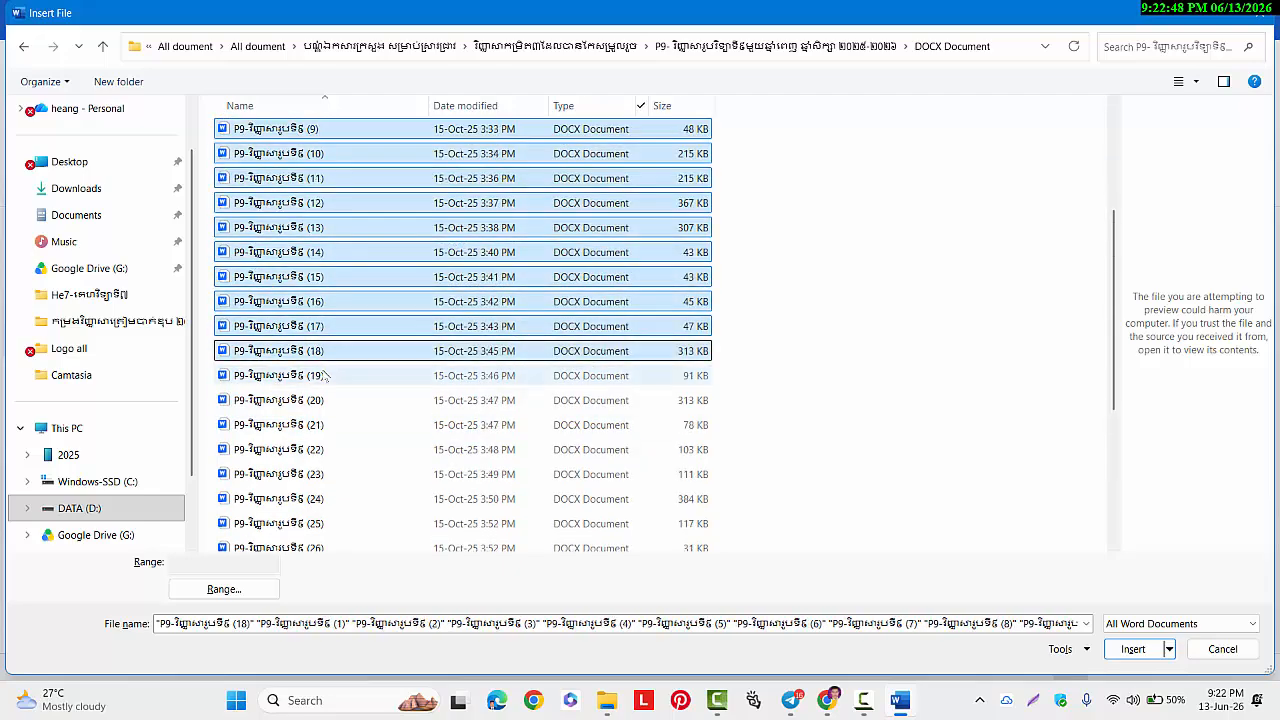
left_click(326, 375, "ctrl")
left_click(330, 400, "ctrl")
left_click(333, 424, "ctrl")
left_click(336, 450, "ctrl")
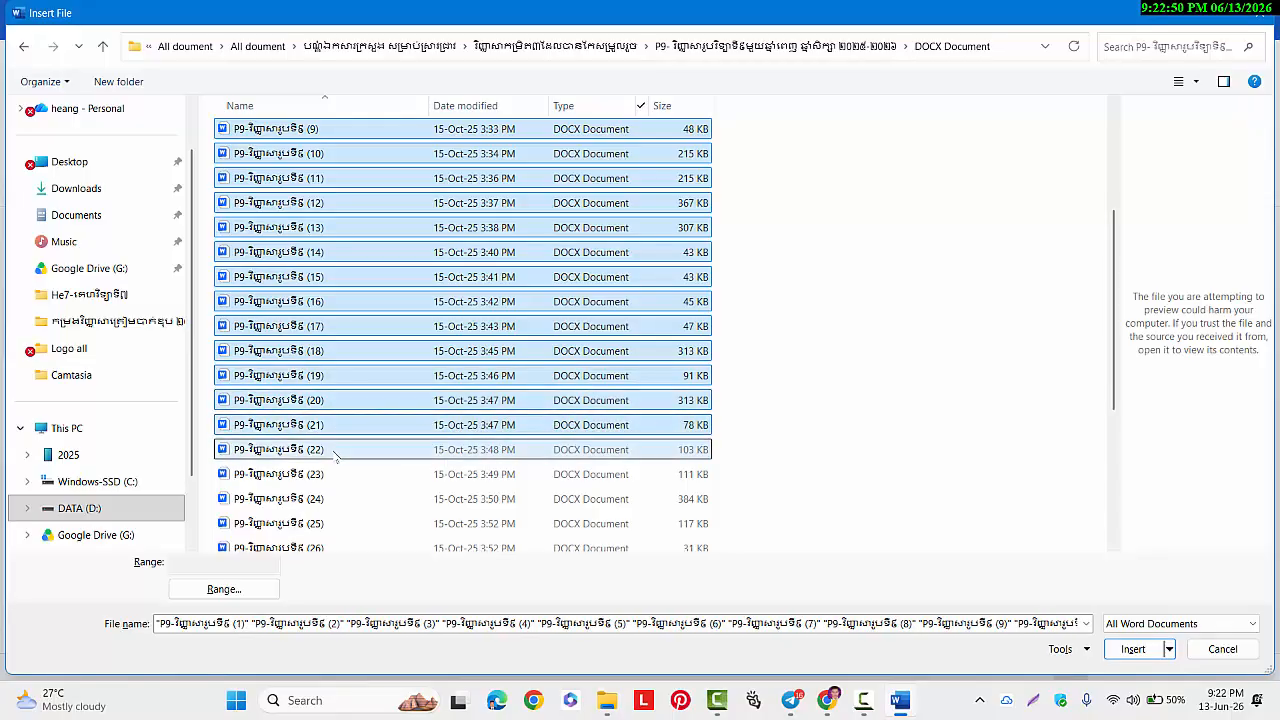
left_click(334, 474, "ctrl")
left_click(334, 499, "ctrl")
left_click(334, 523, "ctrl")
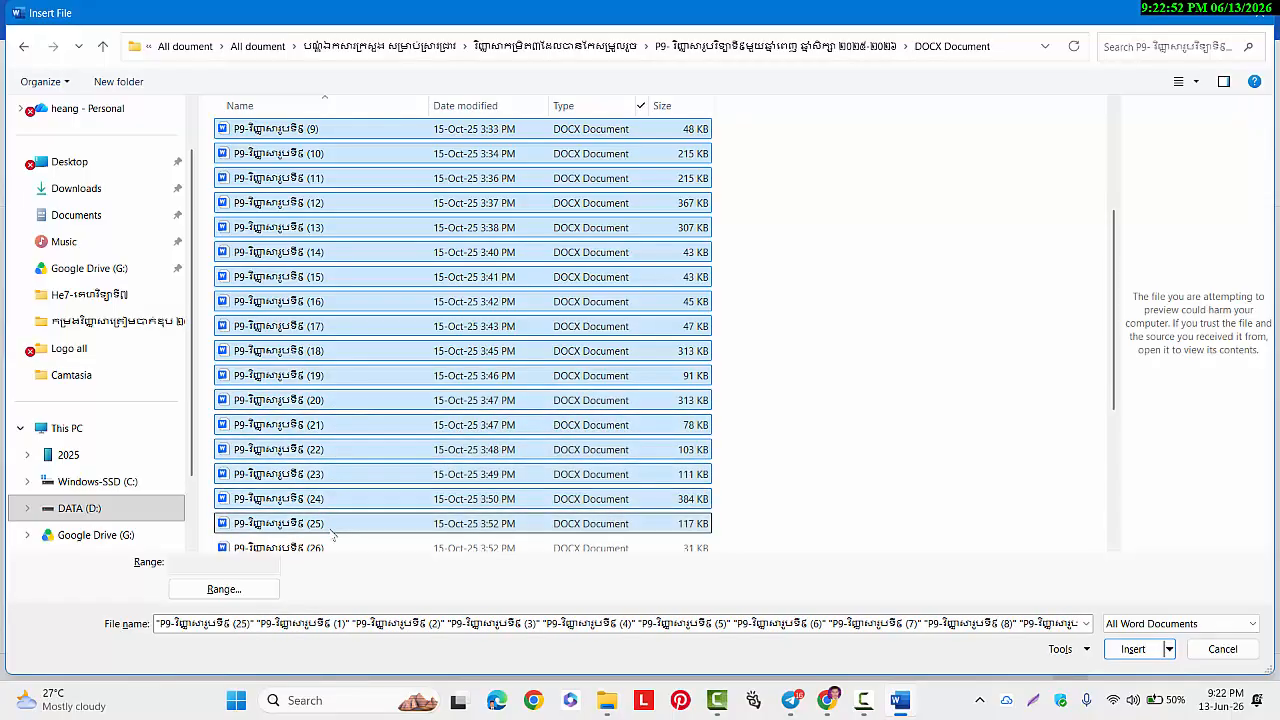
left_click(334, 547, "ctrl")
Add the remaining exam files P9-វិញ្ញាសារូបទី៩ (27) through (37) to the selection
scroll(362, 350, "down", 4)
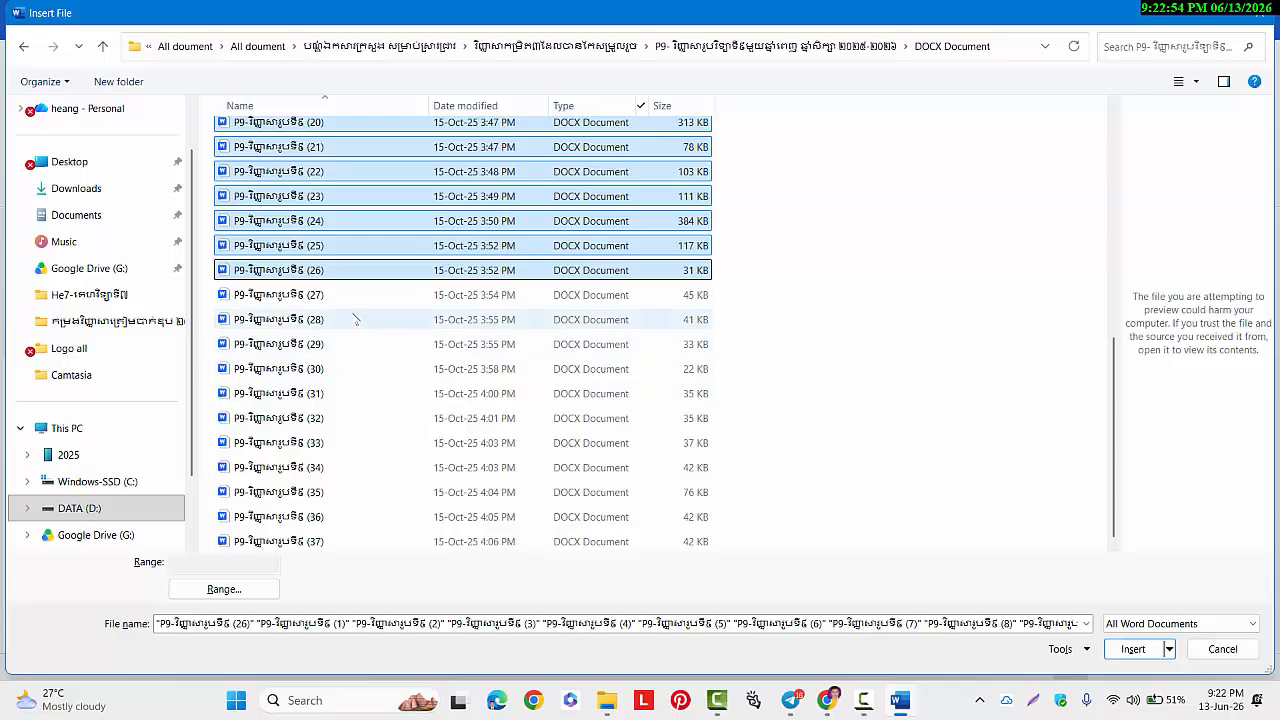
left_click(346, 295, "ctrl")
left_click(344, 320, "ctrl")
left_click(341, 345, "ctrl")
left_click(340, 369, "ctrl")
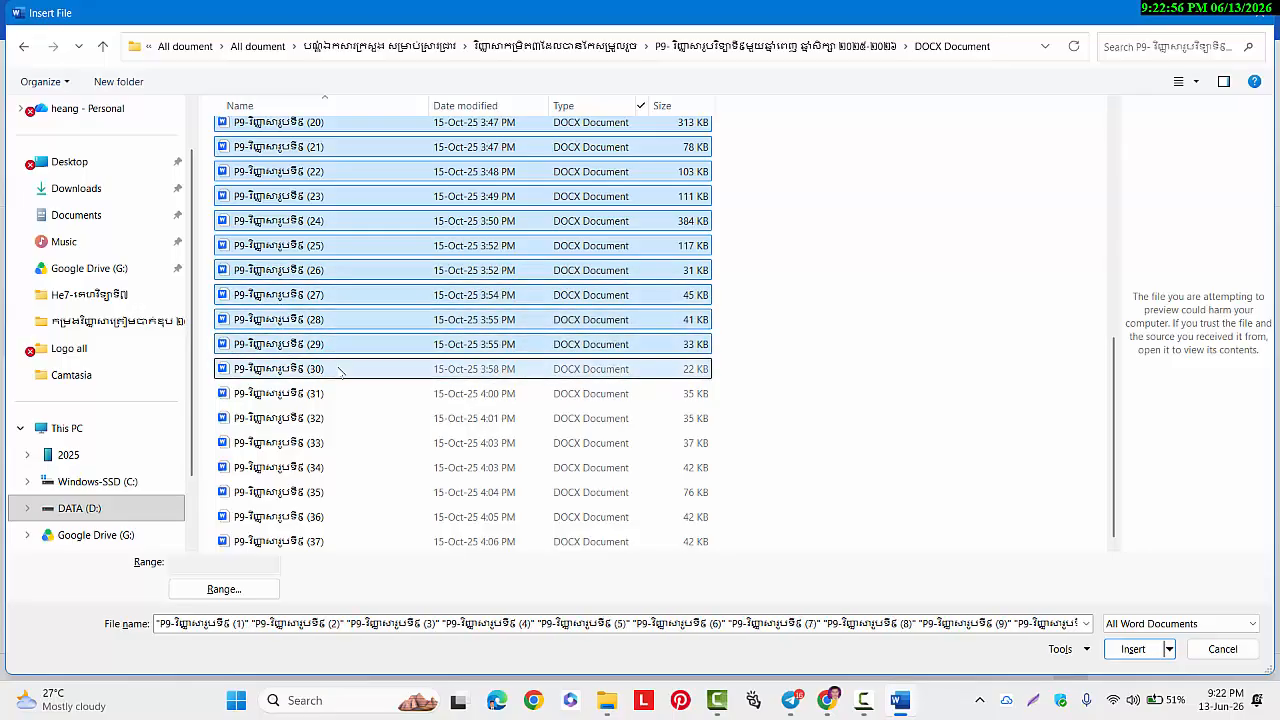
left_click(339, 393, "ctrl")
left_click(338, 418, "ctrl")
left_click(336, 443, "ctrl")
left_click(334, 466, "ctrl")
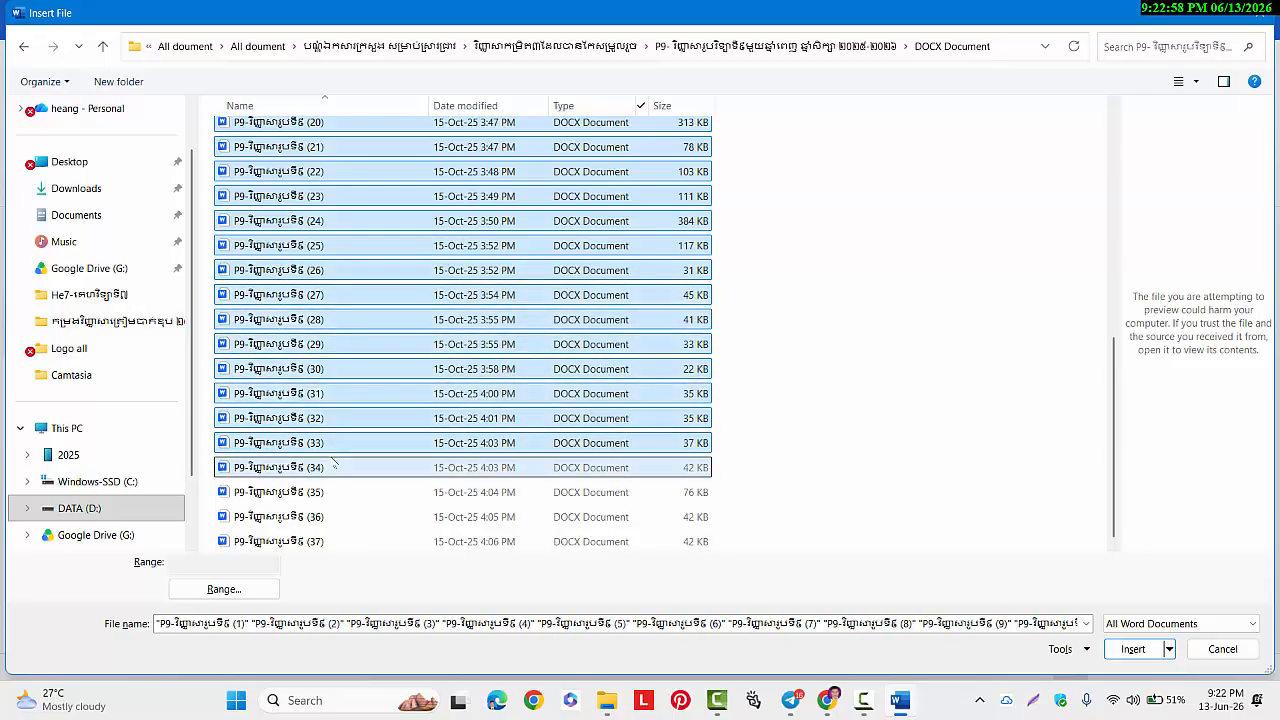
left_click(331, 492, "ctrl")
left_click(329, 517, "ctrl")
left_click(327, 542, "ctrl")
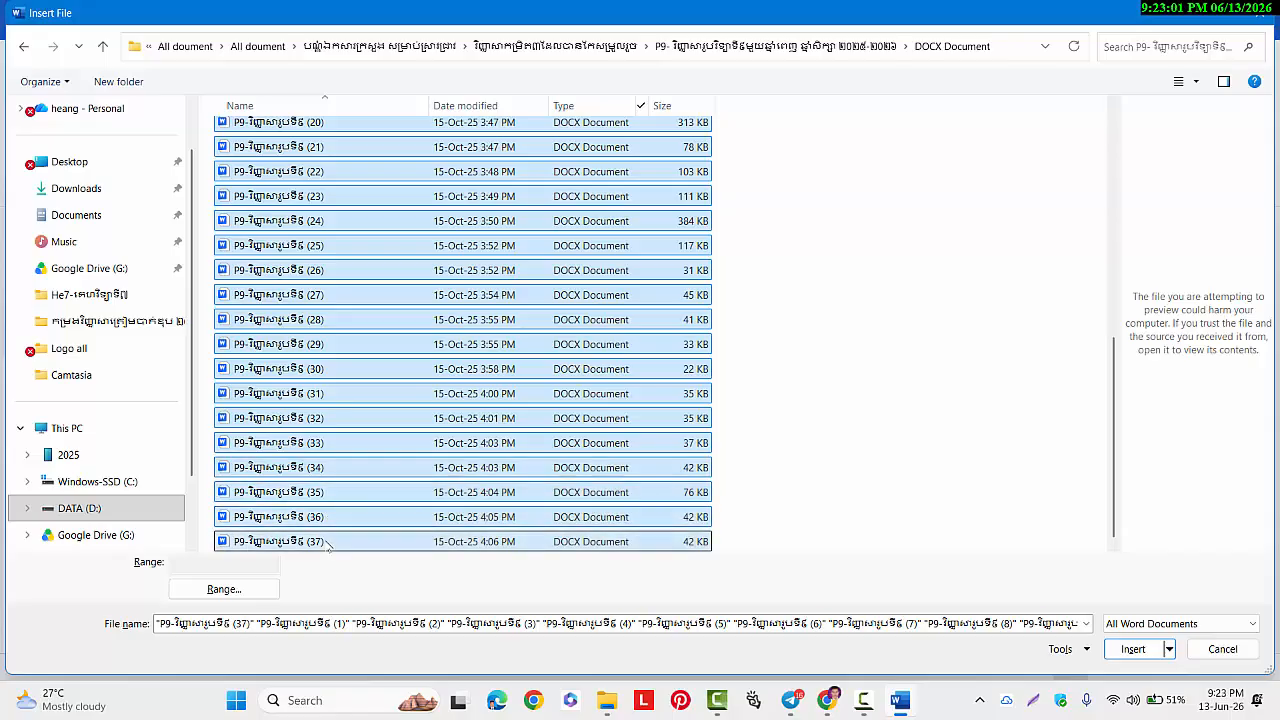
Check that exam files (1) to (37) are selected without the combined document, and insert their text without linking
scroll(408, 366, "up", 5)
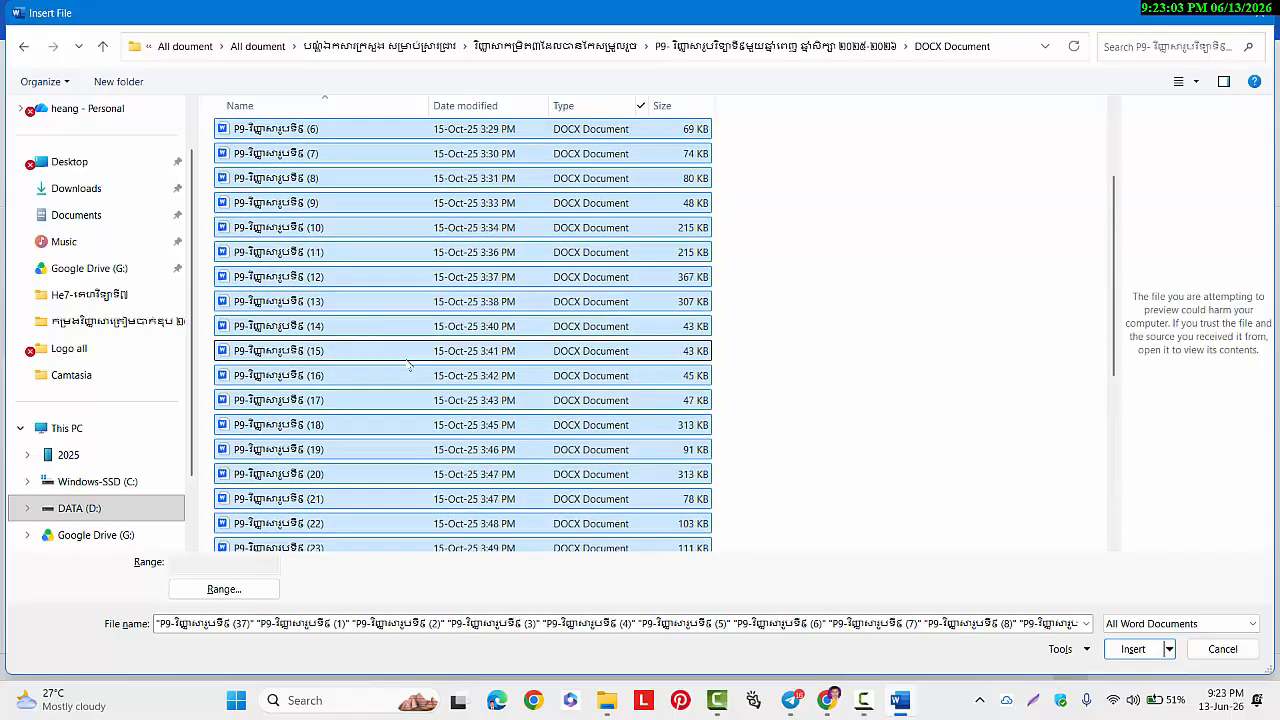
scroll(550, 385, "up", 2)
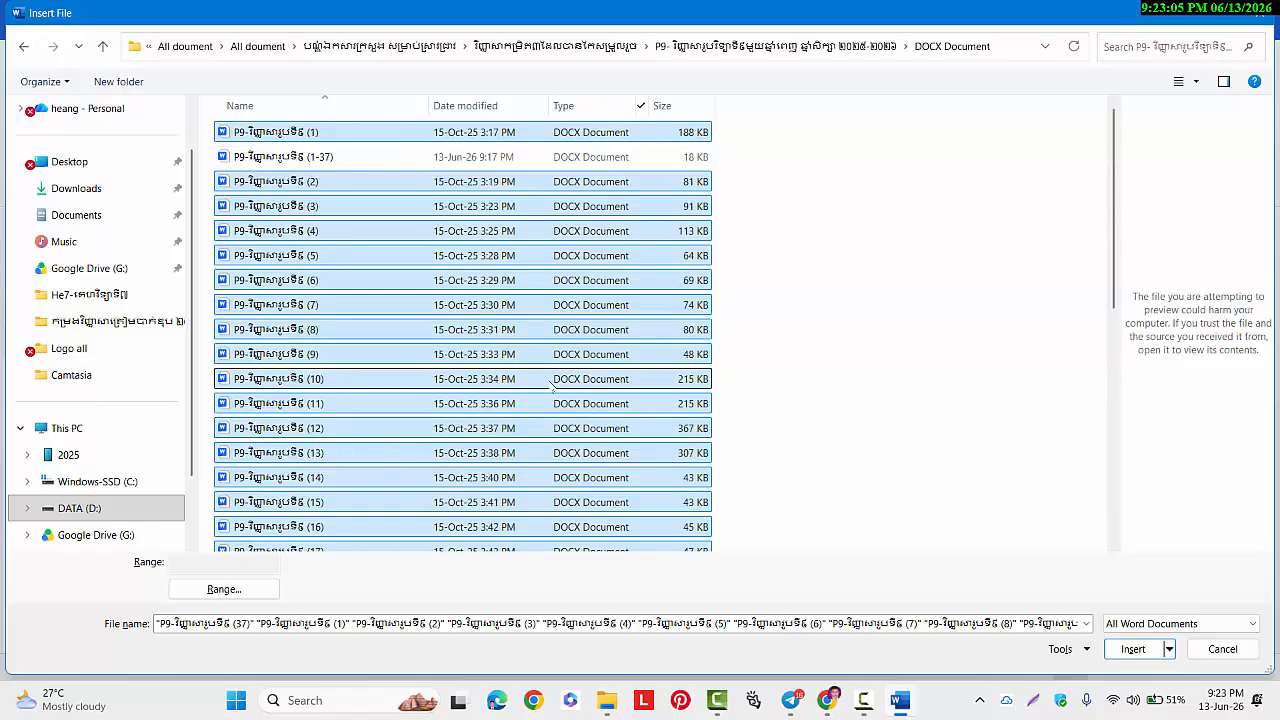
scroll(550, 385, "down", 5)
scroll(550, 385, "up", 5)
left_click(1169, 649)
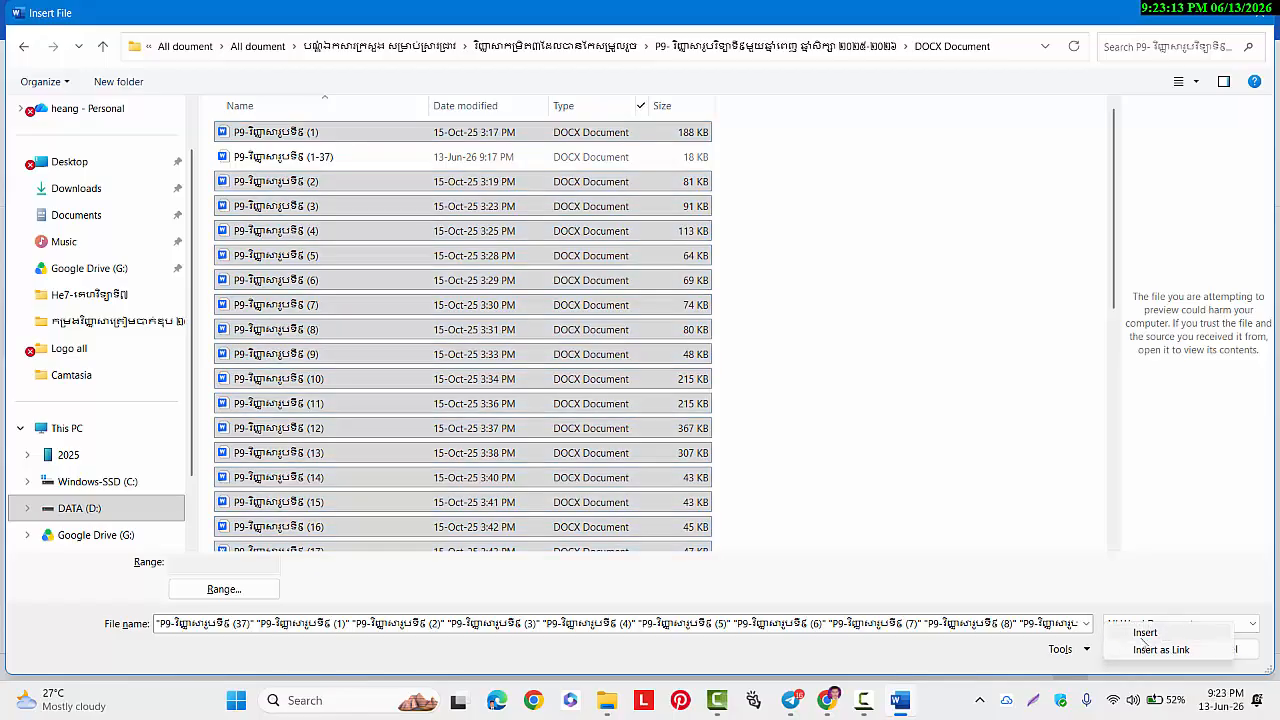
left_click(1146, 634)
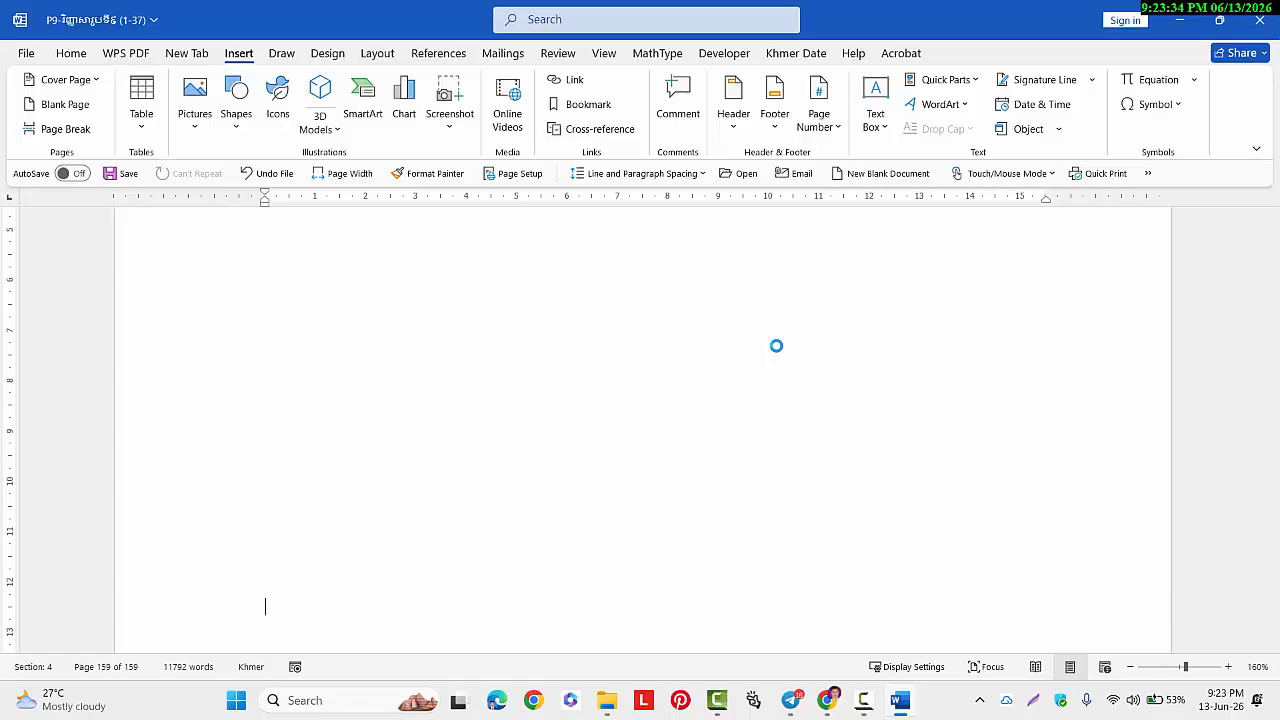
Review the inserted exam pages near the end of the combined document, reducing the zoom to 96%
scroll(779, 341, "down", 10)
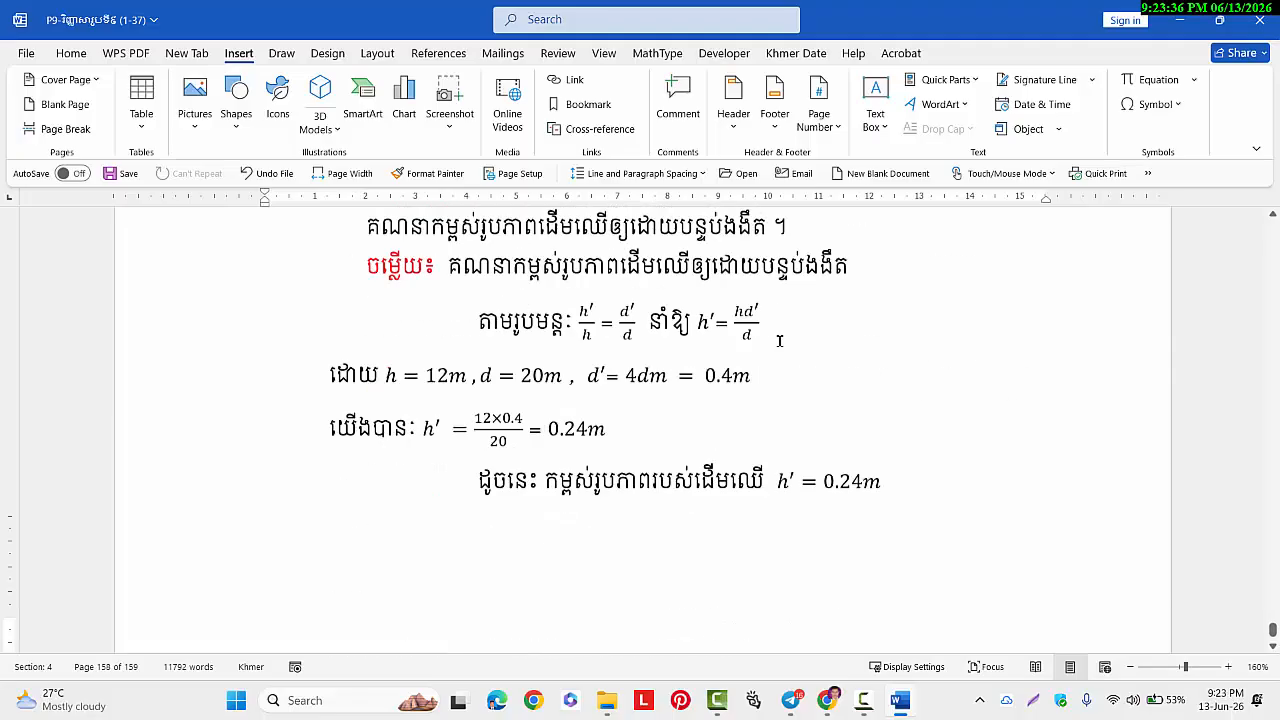
scroll(783, 333, "up", 20)
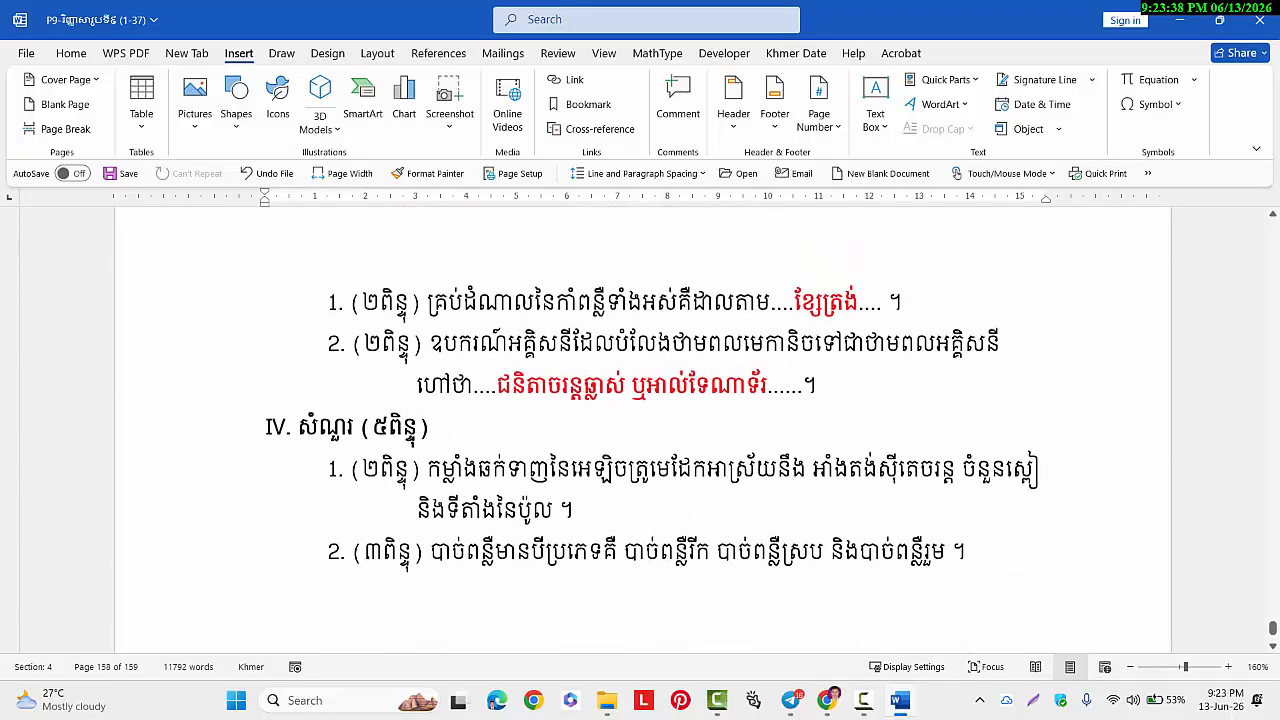
scroll(783, 333, "up", 1)
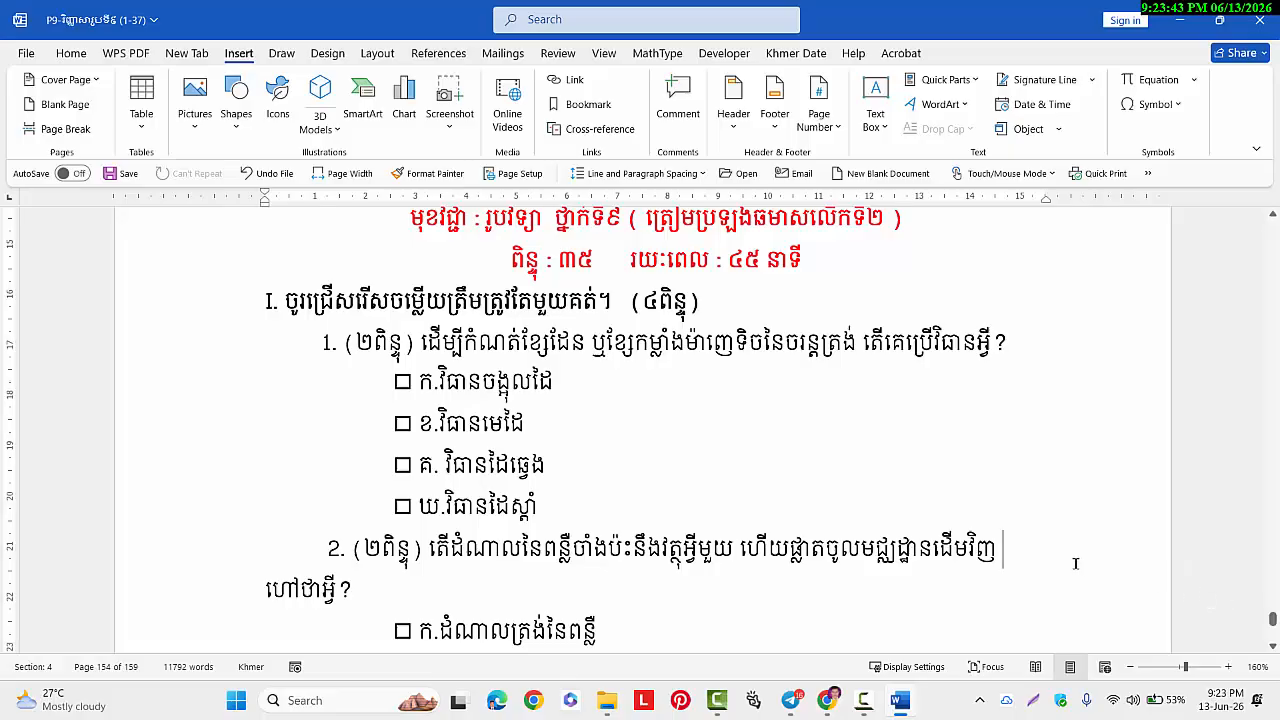
scroll(1075, 563, "up", 10)
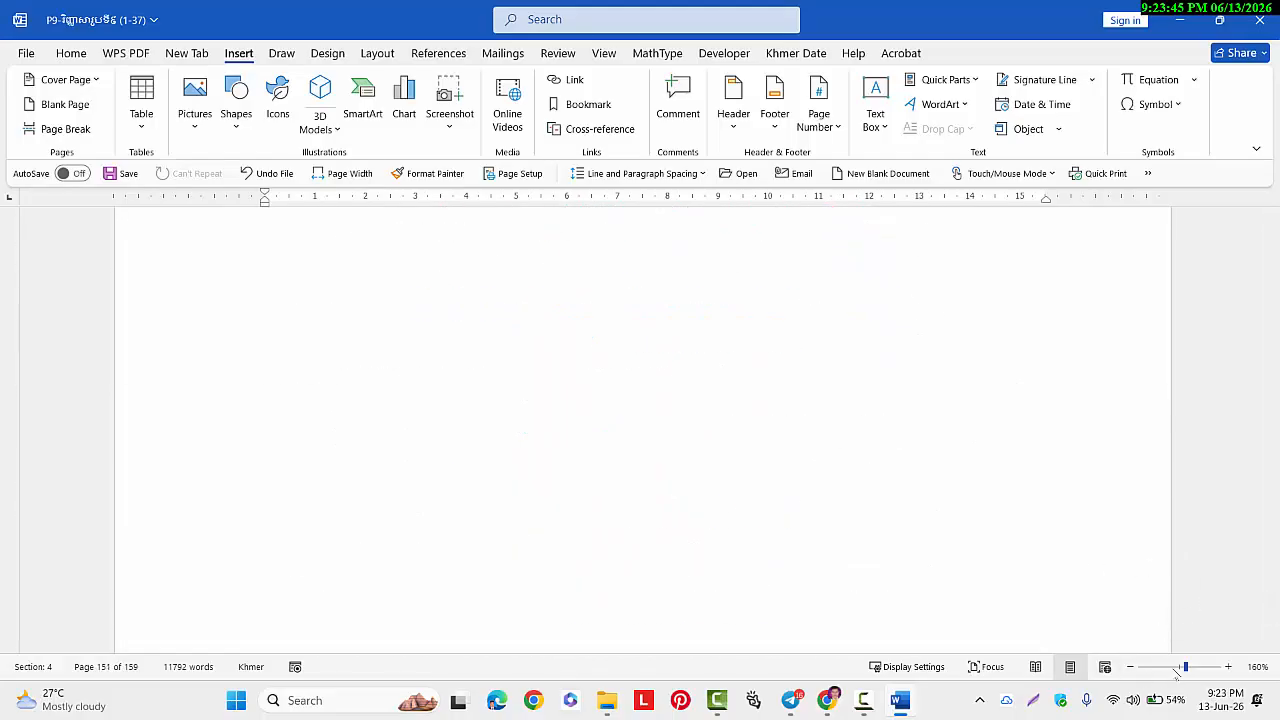
left_click_drag(1184, 667, 1178, 667)
scroll(968, 434, "up", 10)
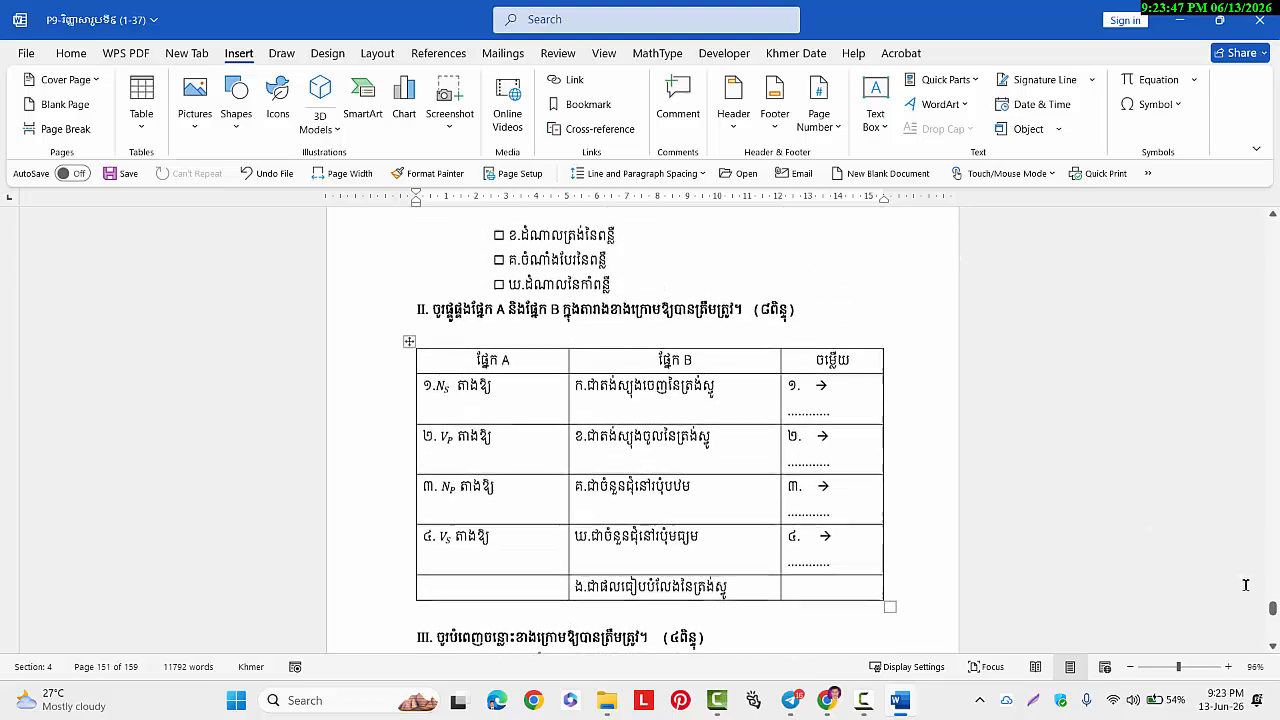
left_click_drag(1272, 608, 1272, 608)
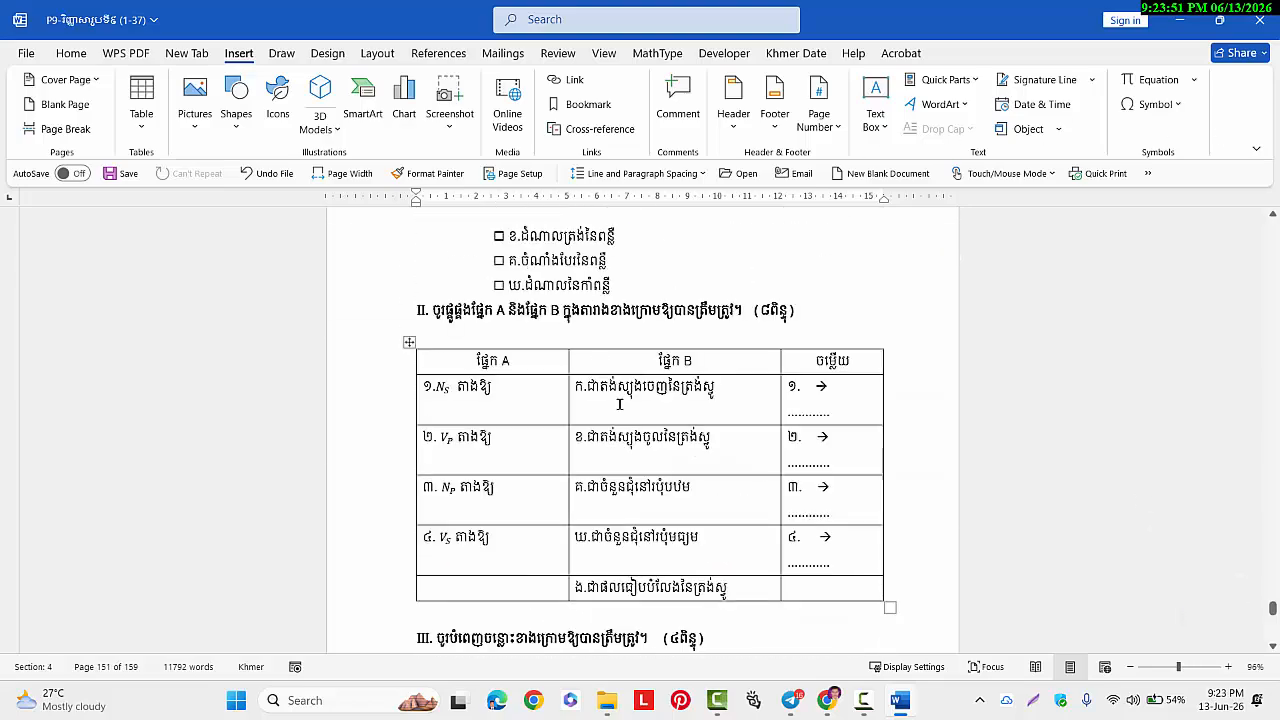
scroll(619, 404, "down", 10)
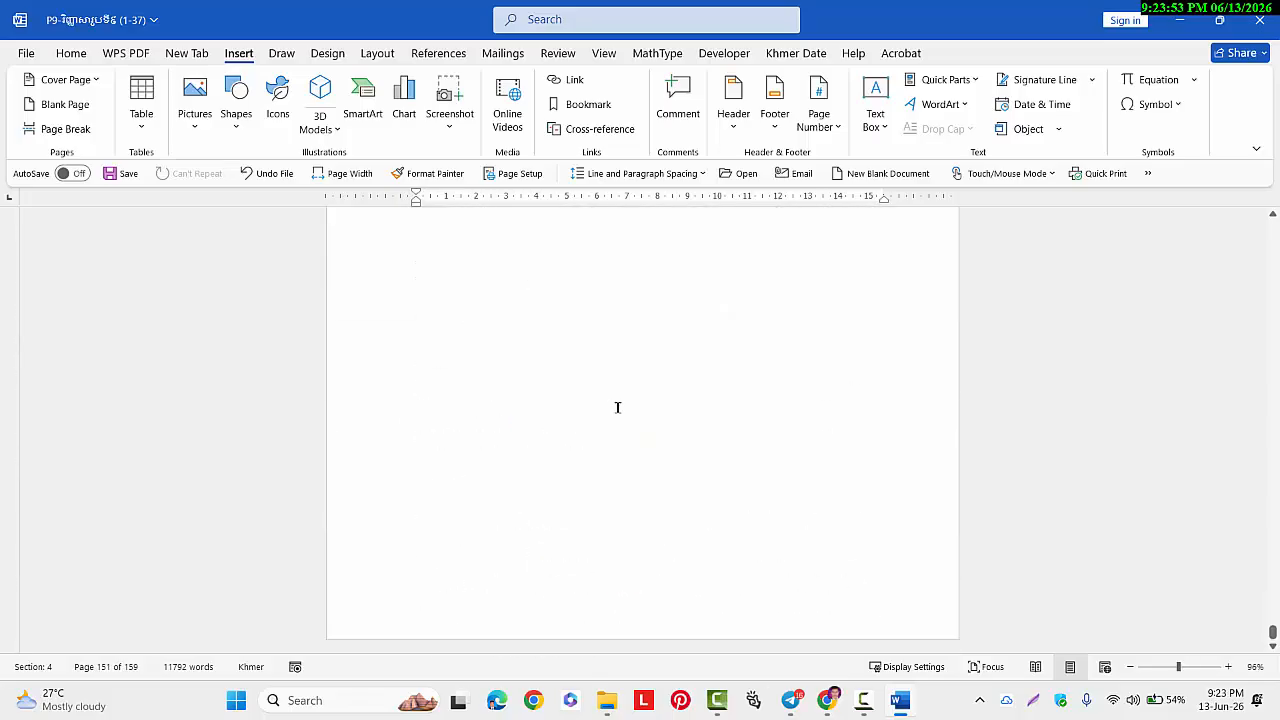
scroll(640, 480, "up", 12)
scroll(768, 520, "down", 5)
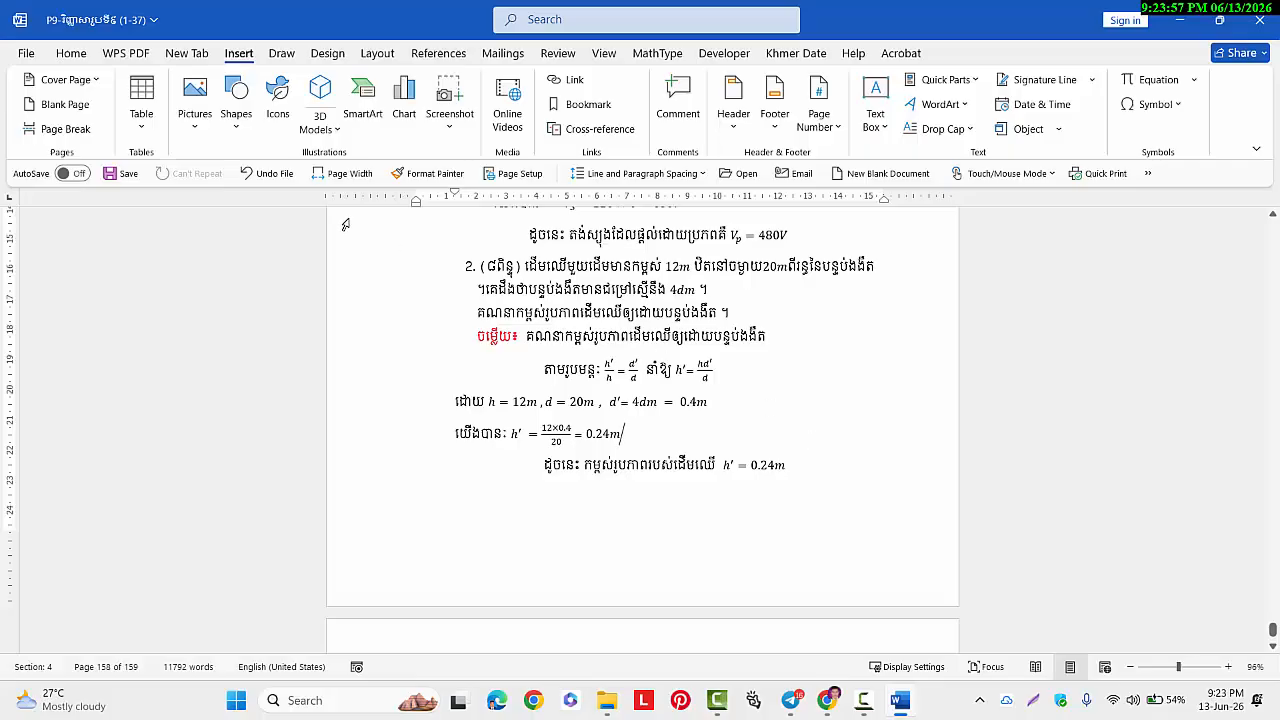
Fit the view to page width and delete the empty line above the first exam's title on page 1
left_click(334, 178)
scroll(671, 354, "up", 20)
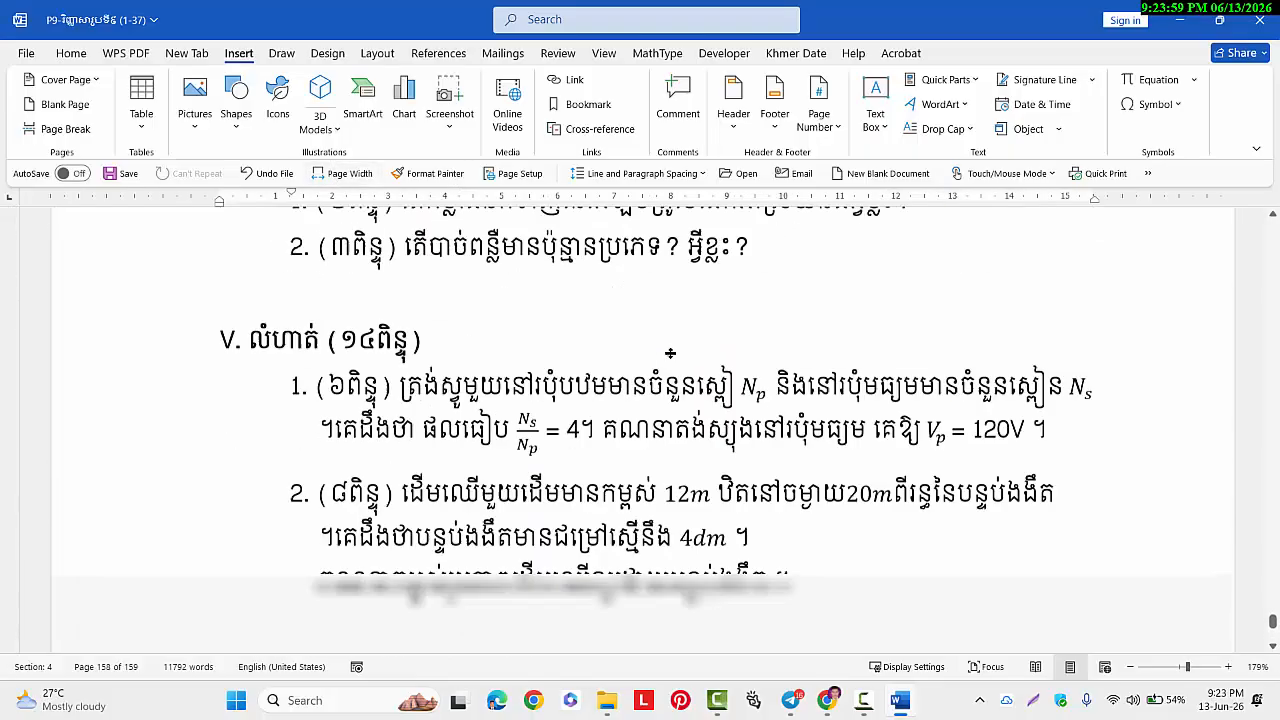
scroll(671, 354, "down", 20)
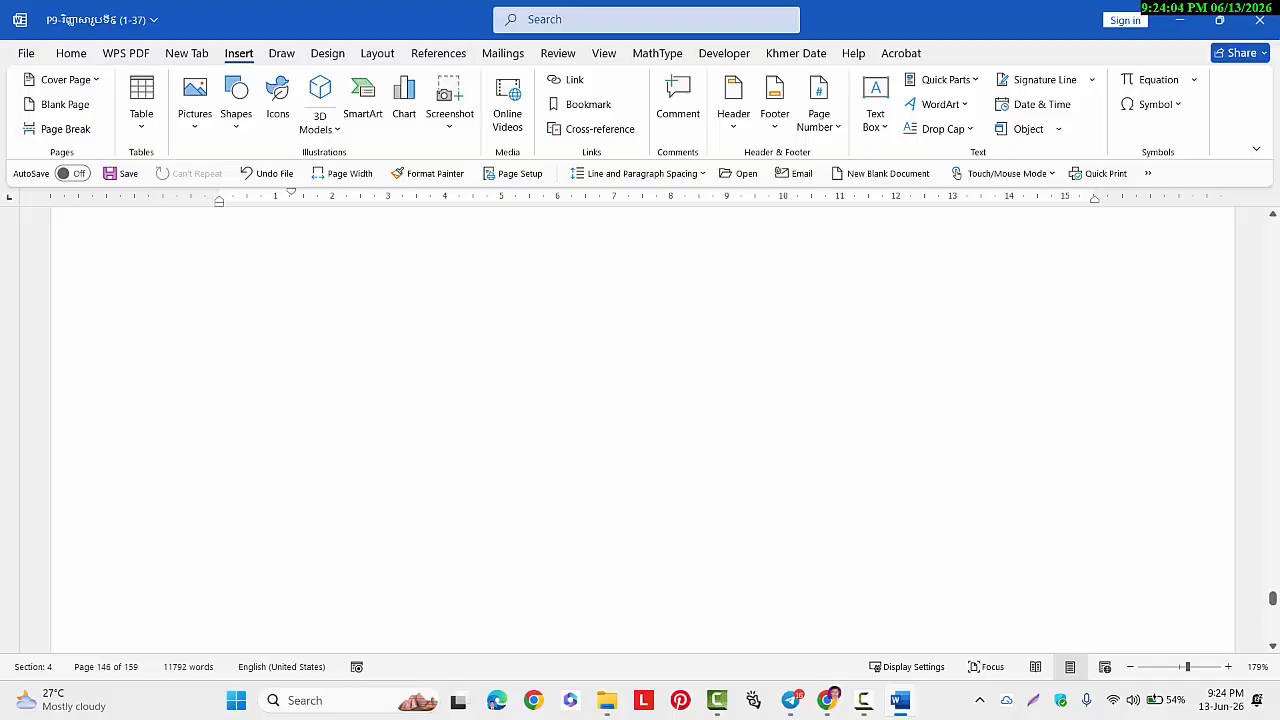
scroll(1155, 510, "up", 5)
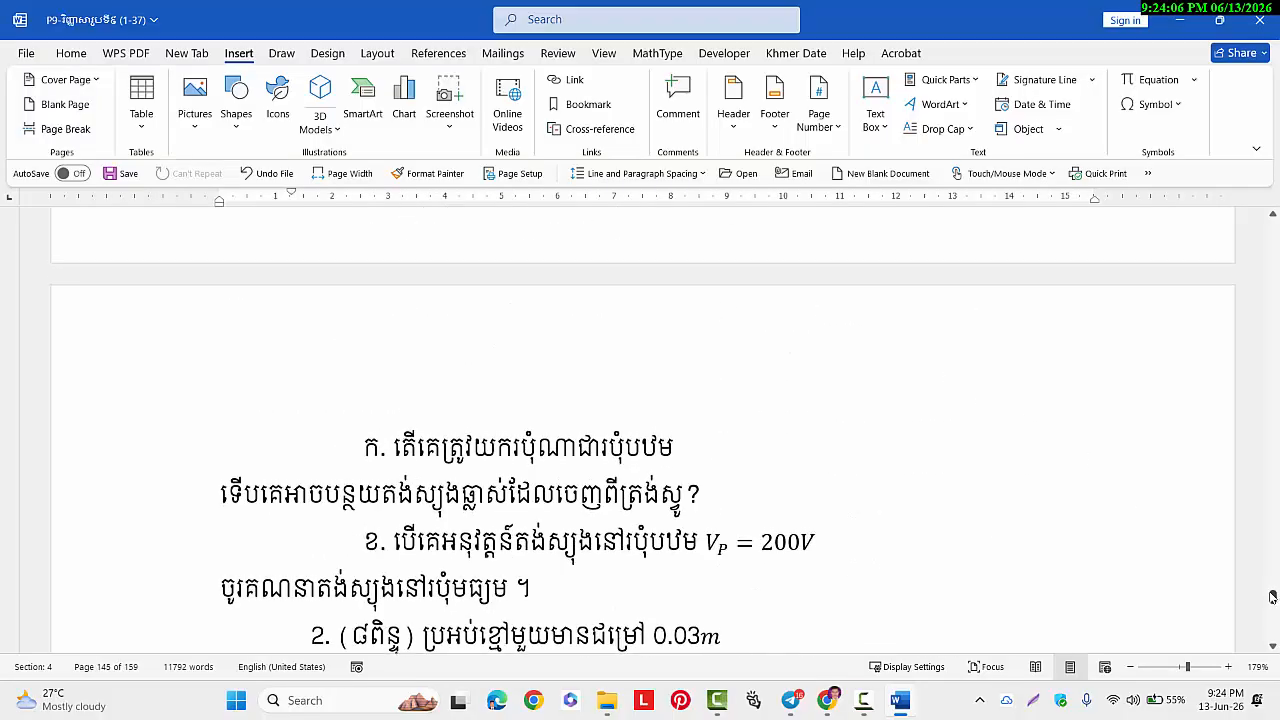
left_click_drag(1272, 597, 1272, 228)
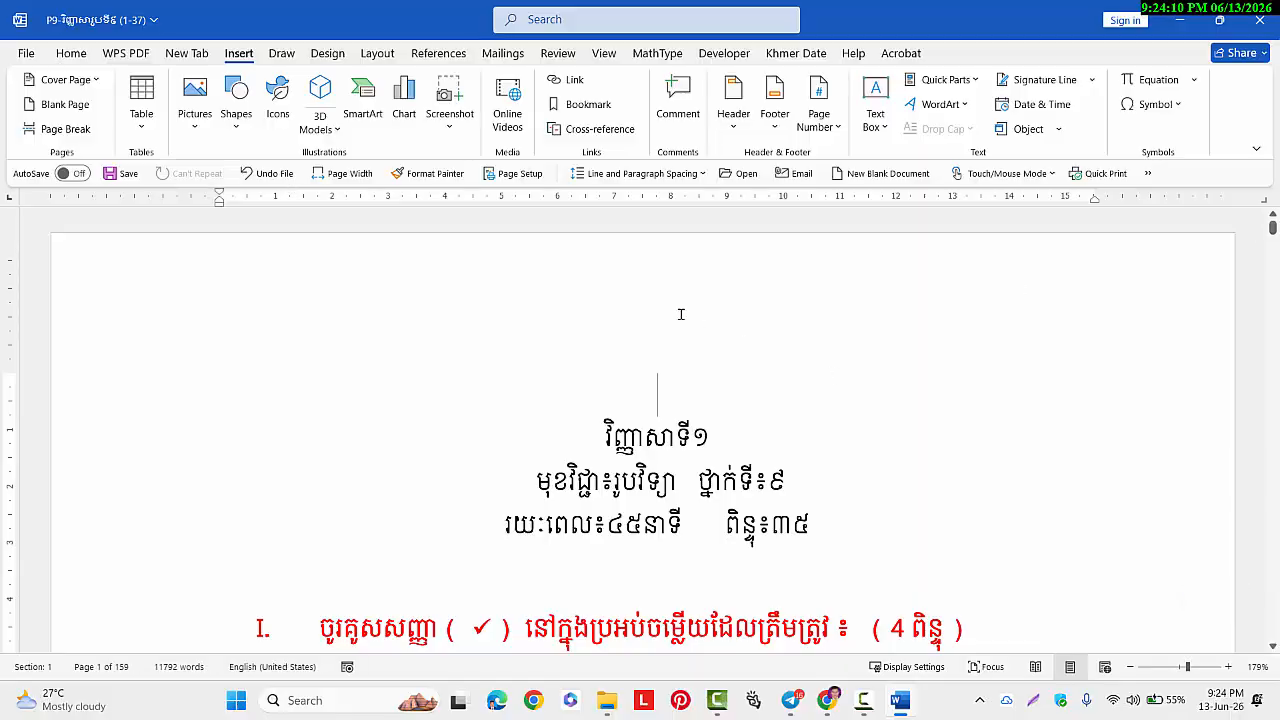
key("Delete")
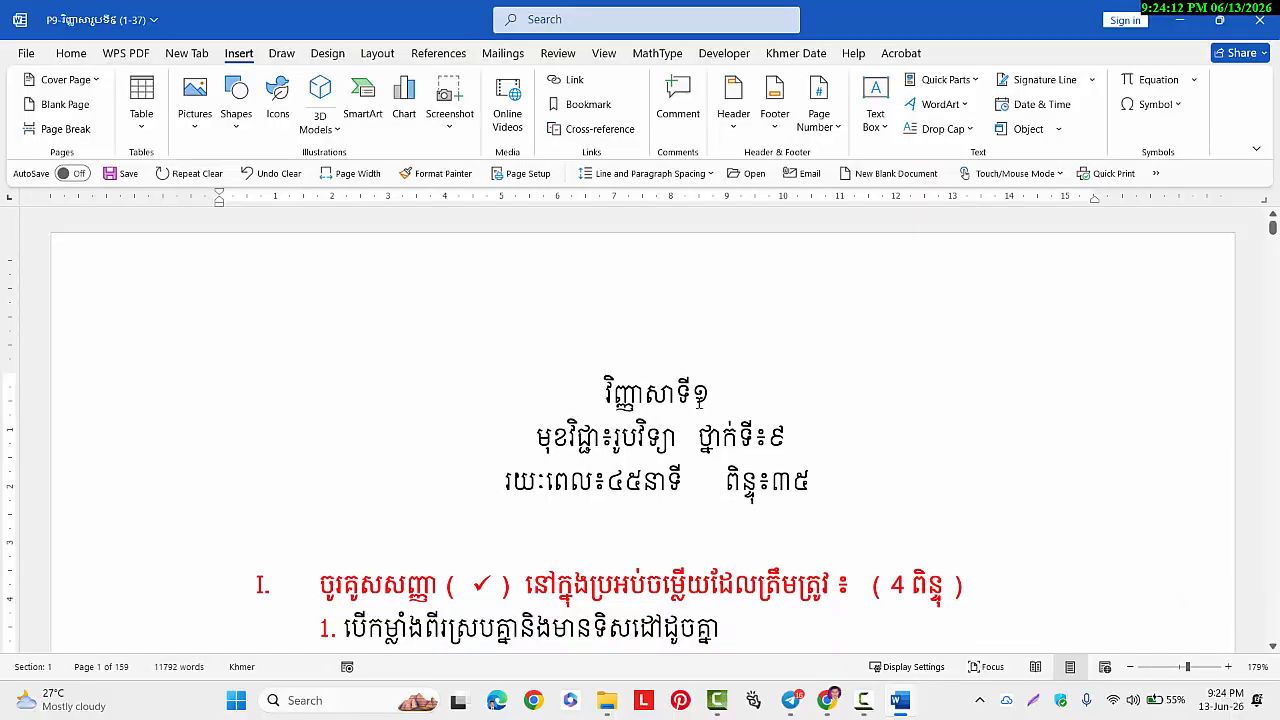
Delete the empty line above the អត្រាកំណែ heading on page 3 and check the surrounding pages
scroll(699, 403, "down", 15)
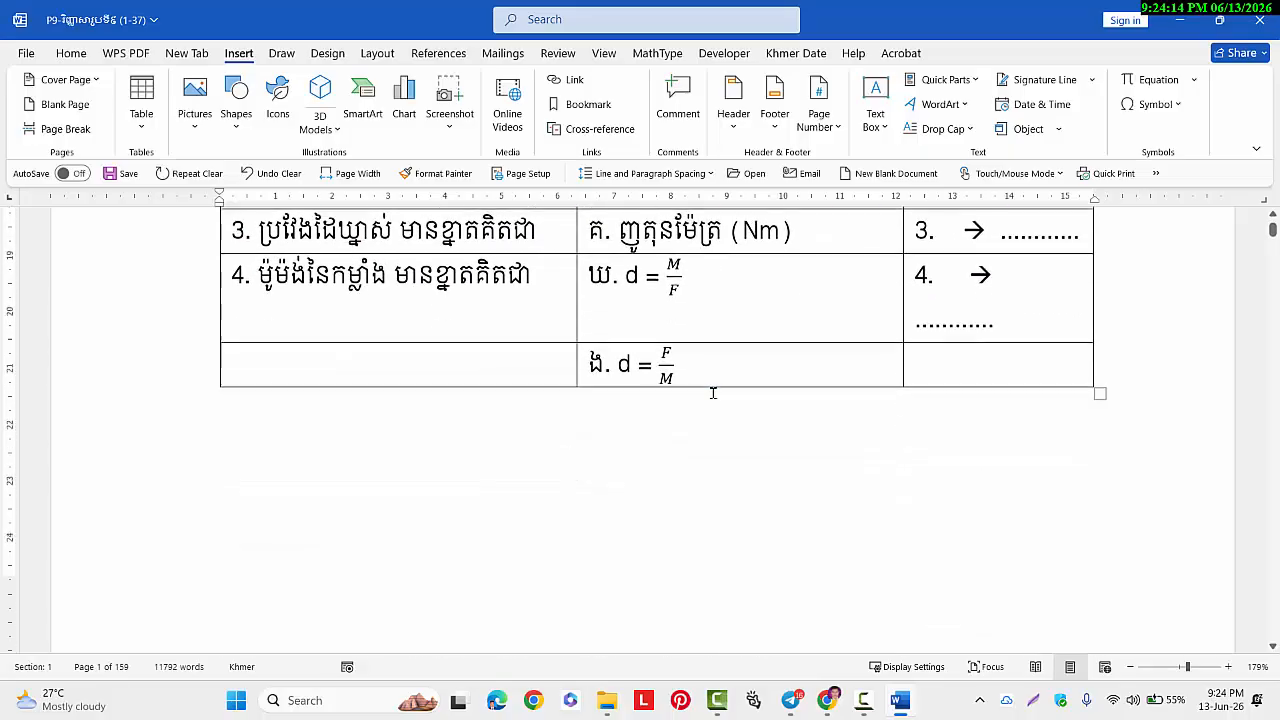
scroll(713, 393, "down", 20)
scroll(700, 370, "up", 3)
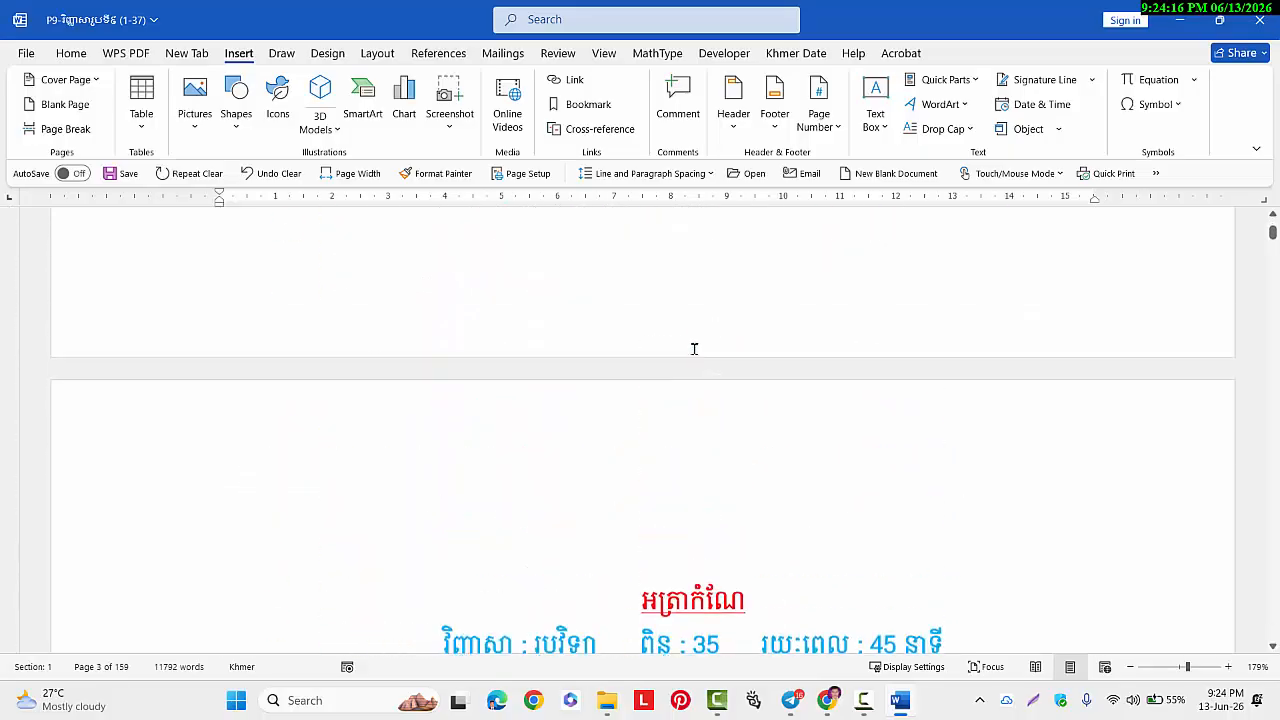
scroll(612, 452, "up", 1)
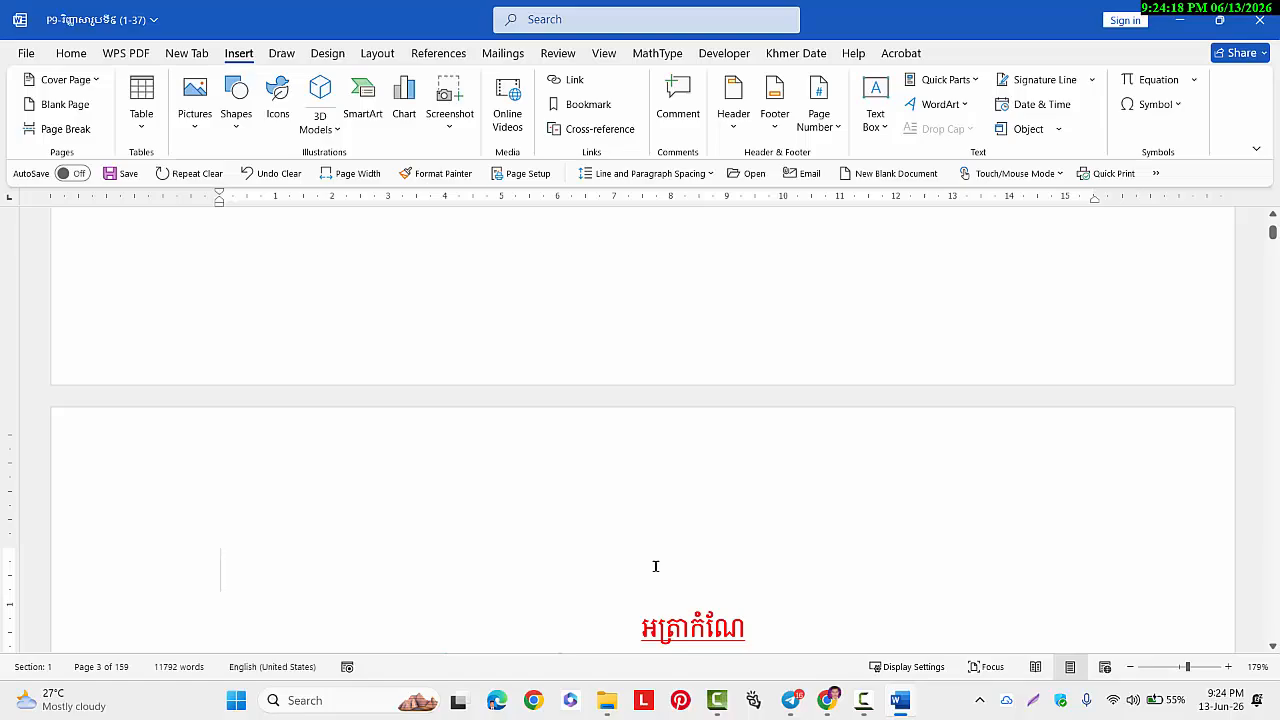
key("BackSpace")
scroll(728, 500, "up", 3)
scroll(765, 428, "down", 8)
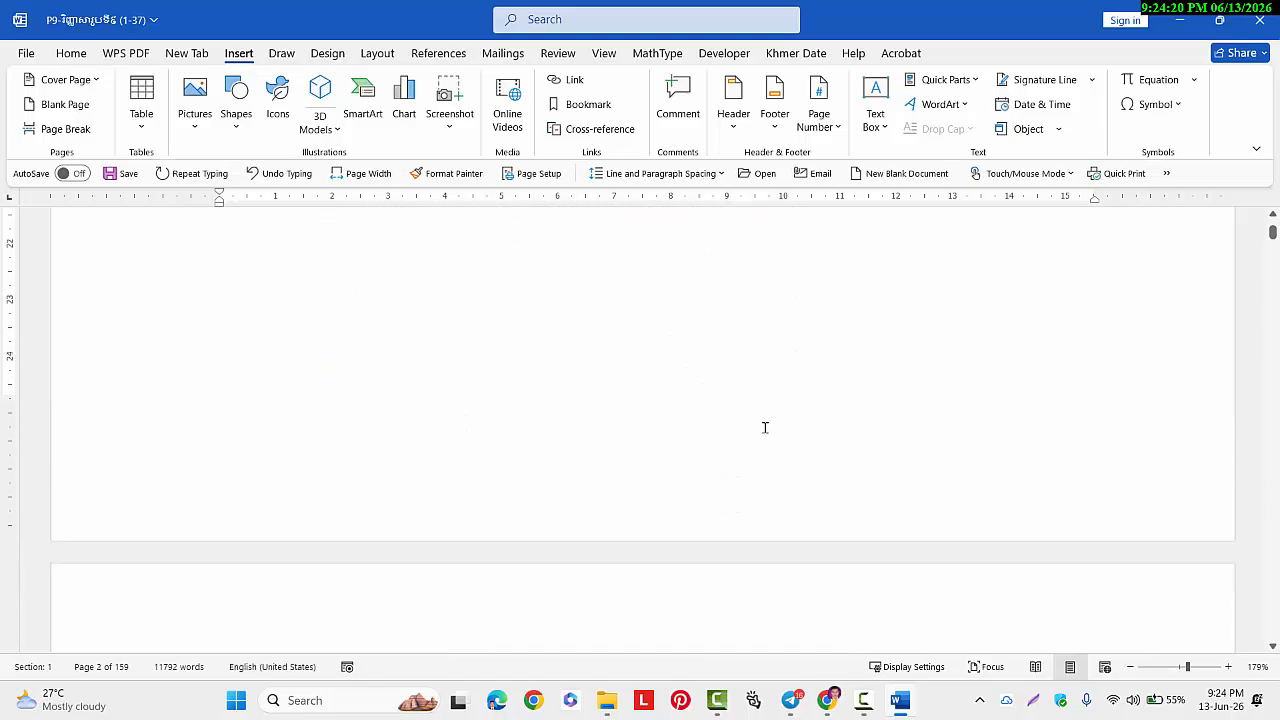
scroll(765, 428, "down", 5)
scroll(684, 398, "up", 2)
scroll(701, 387, "down", 10)
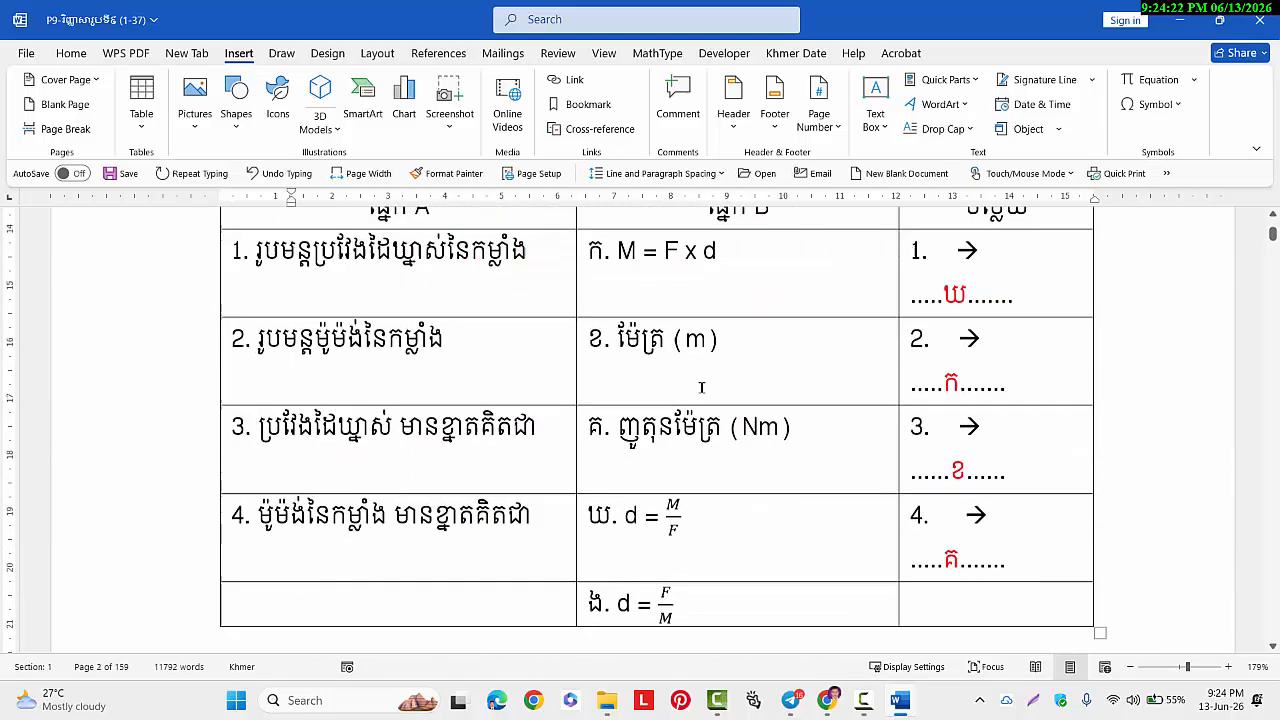
Delete the surplus empty lines between the matching table and the section III heading on page 3
scroll(701, 387, "up", 5)
scroll(701, 387, "down", 2)
scroll(566, 425, "up", 5)
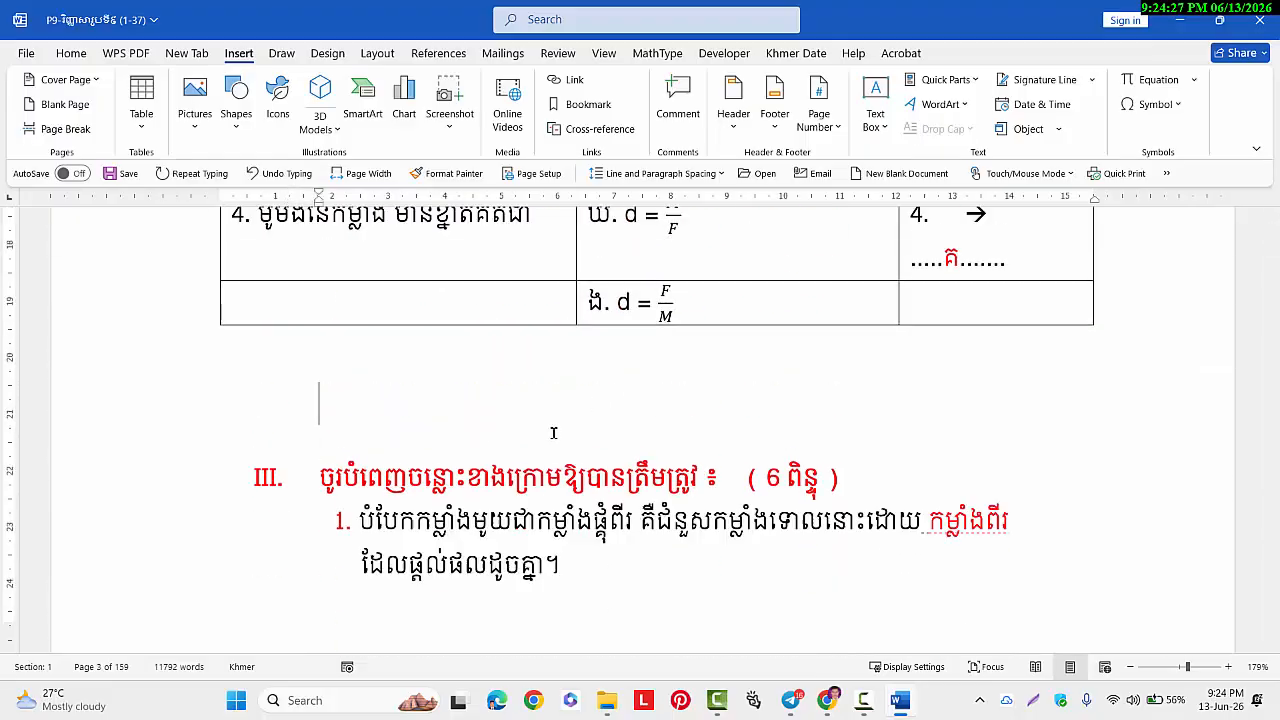
scroll(553, 432, "down", 1)
scroll(553, 432, "down", 15)
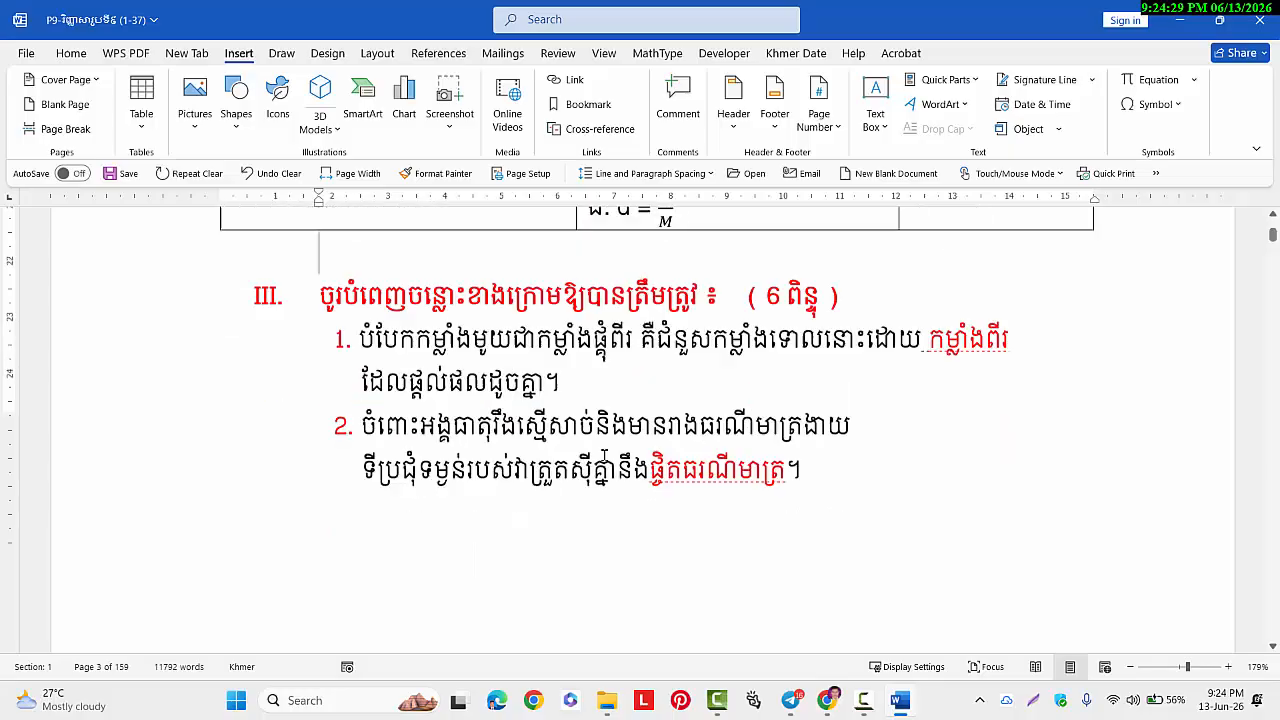
Examine the following exam and answer pages for surplus blank space, and return to the first exam's title on page 1
scroll(690, 396, "down", 20)
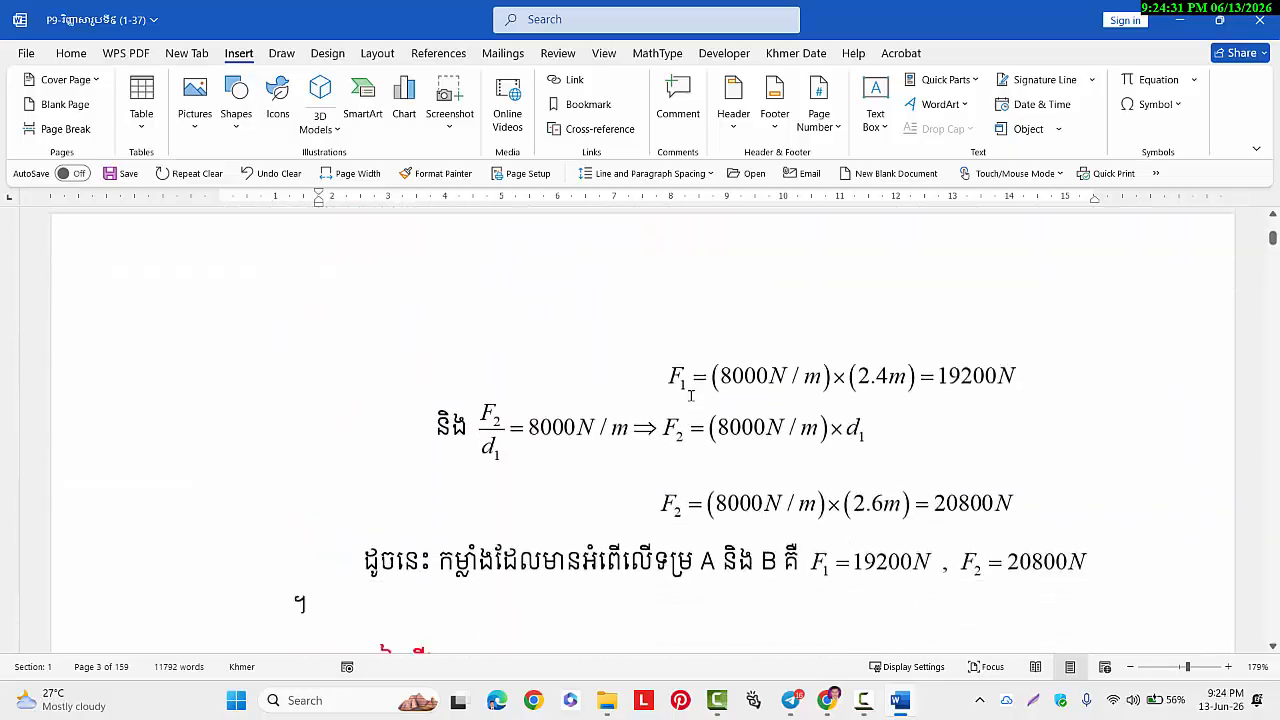
scroll(690, 396, "down", 20)
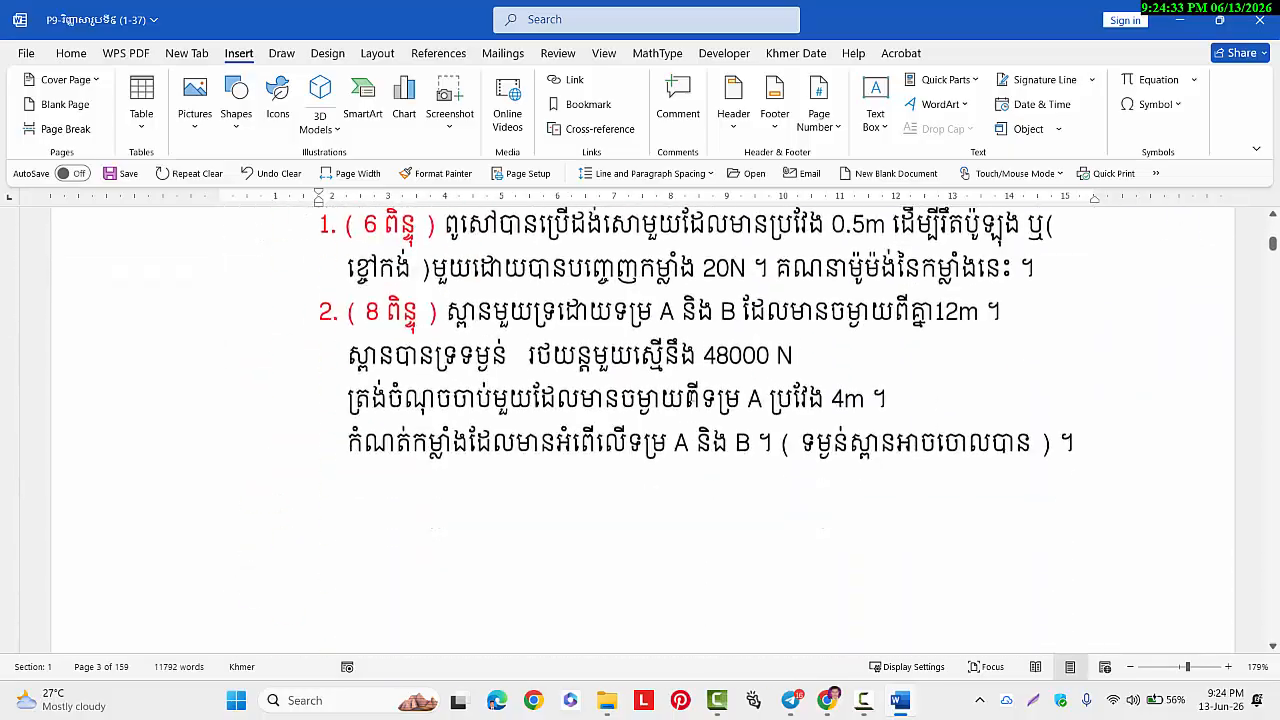
scroll(690, 396, "up", 3)
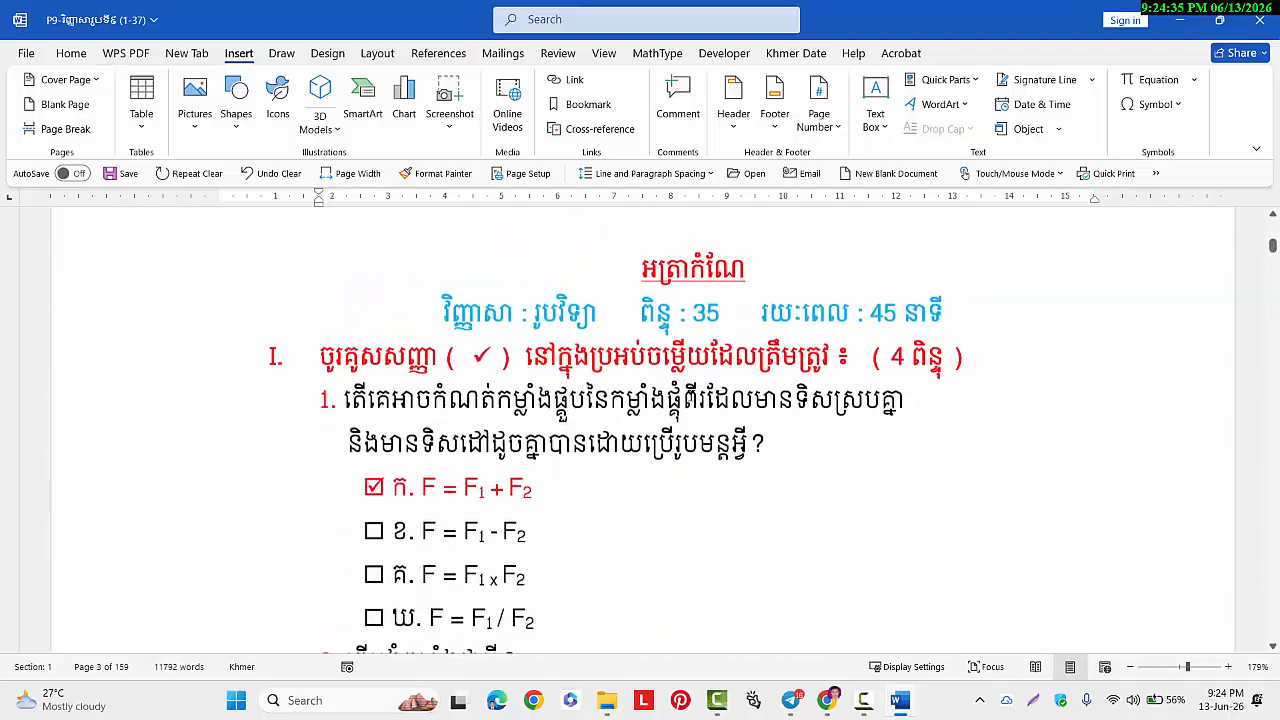
scroll(685, 249, "down", 20)
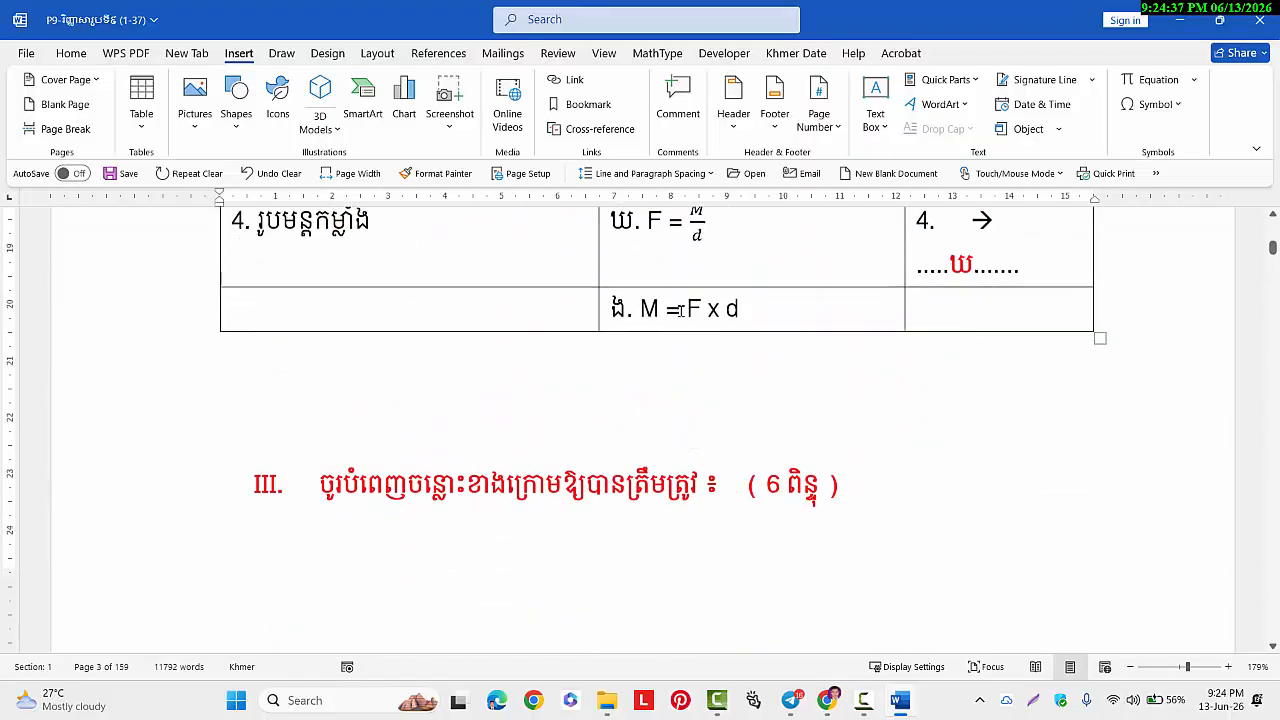
scroll(955, 357, "up", 10)
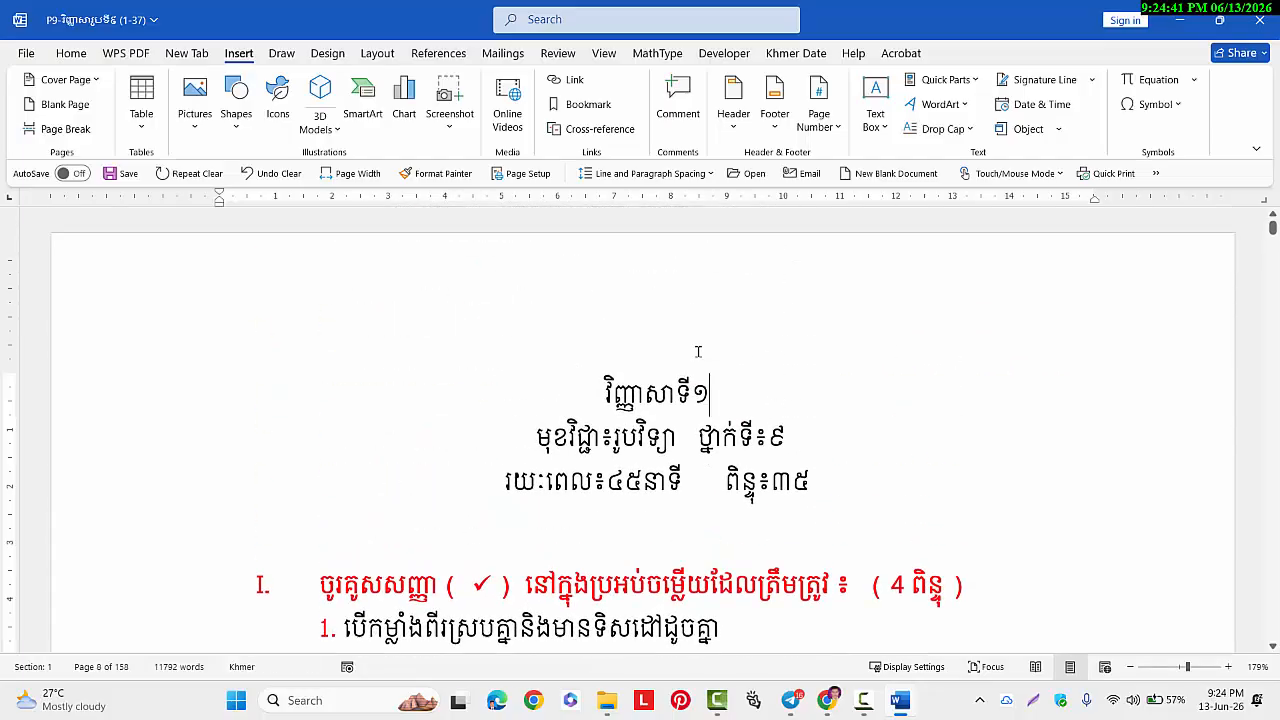
scroll(424, 441, "down", 10)
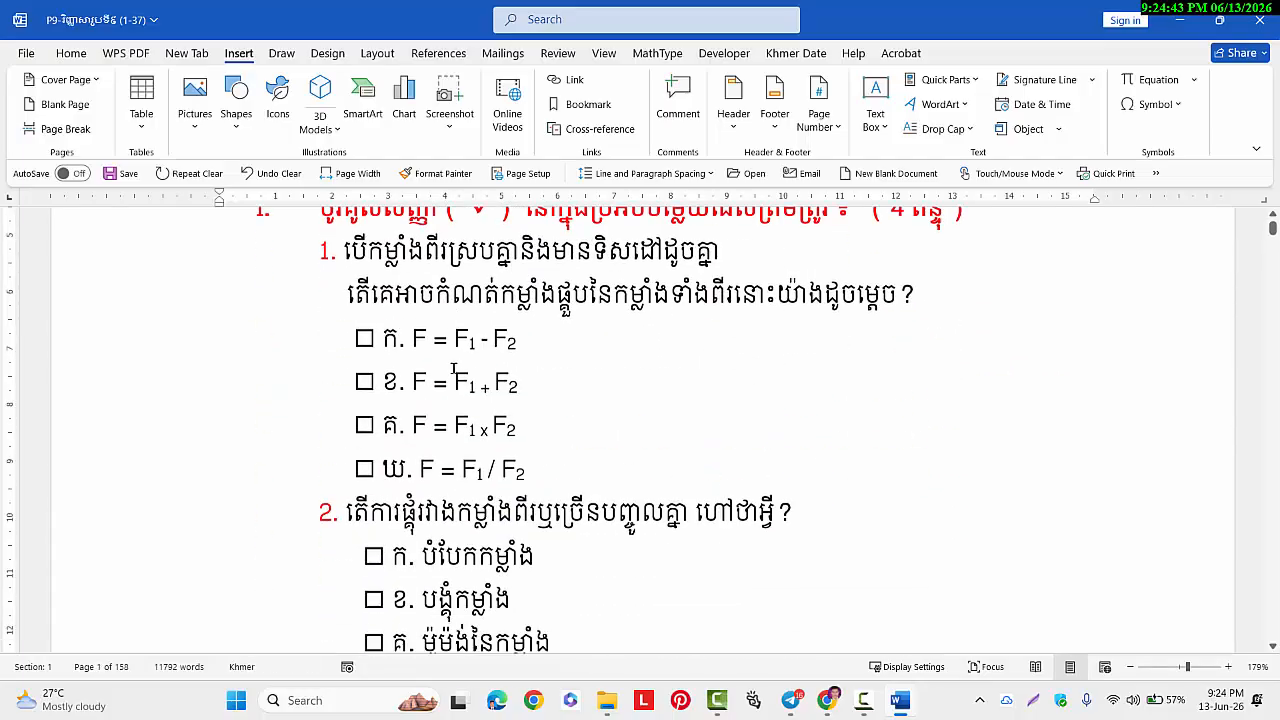
scroll(424, 441, "up", 10)
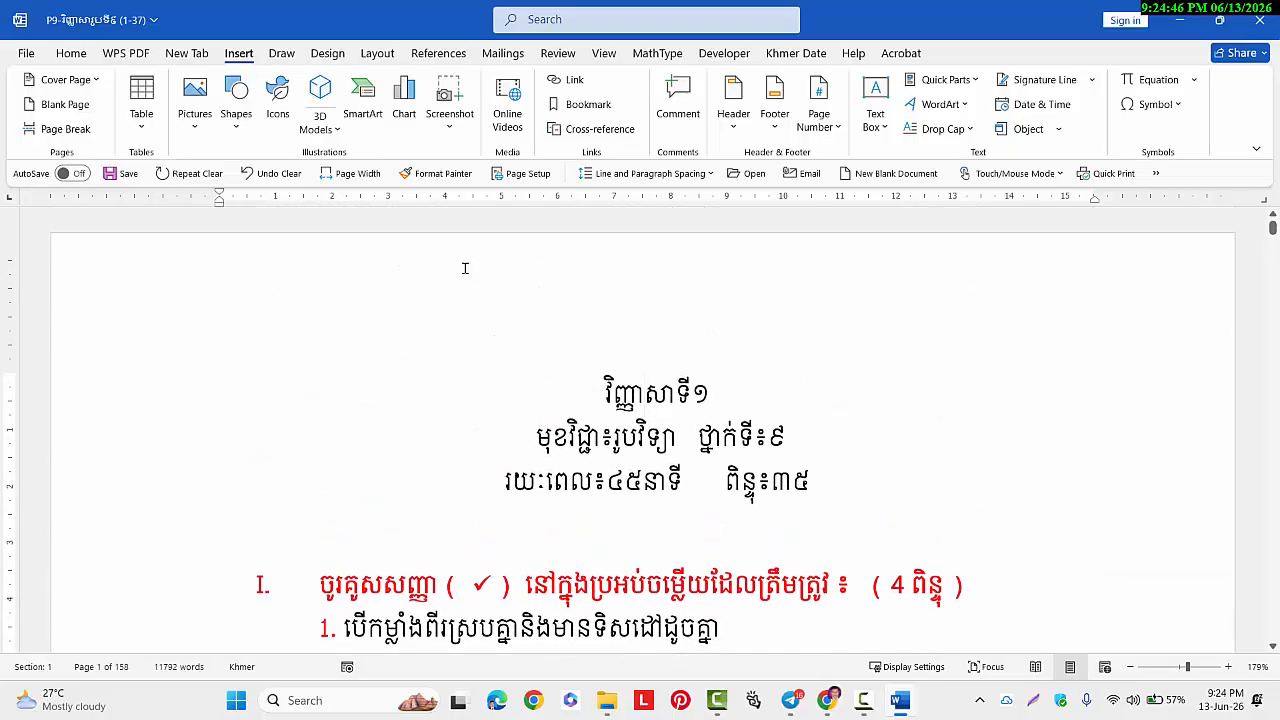
double_click(463, 284)
scroll(430, 350, "down", 12)
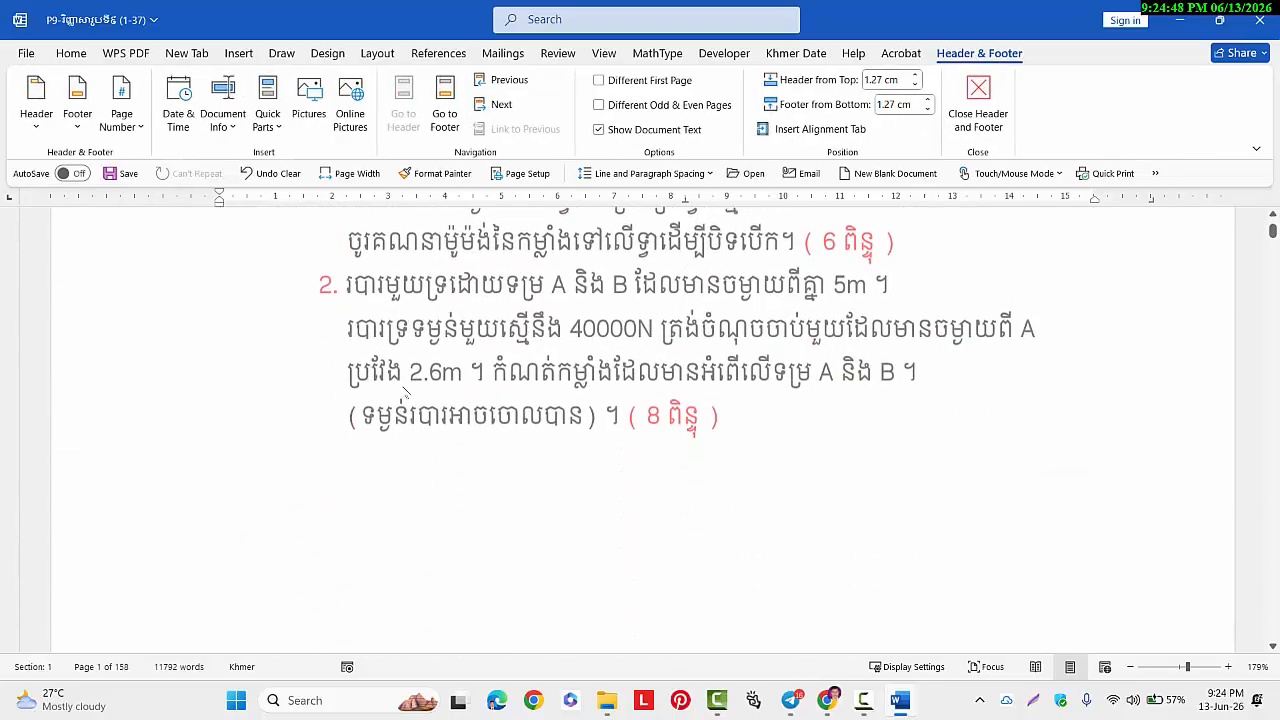
scroll(405, 392, "down", 15)
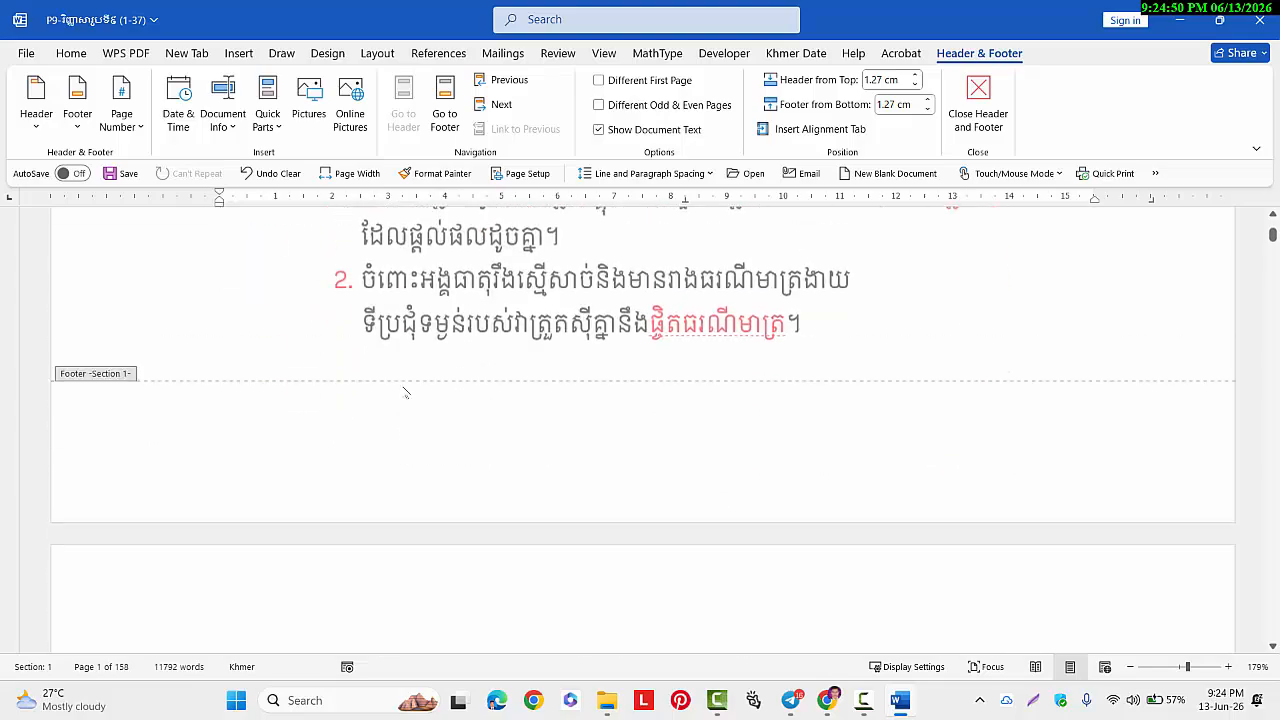
scroll(861, 94, "up", 16)
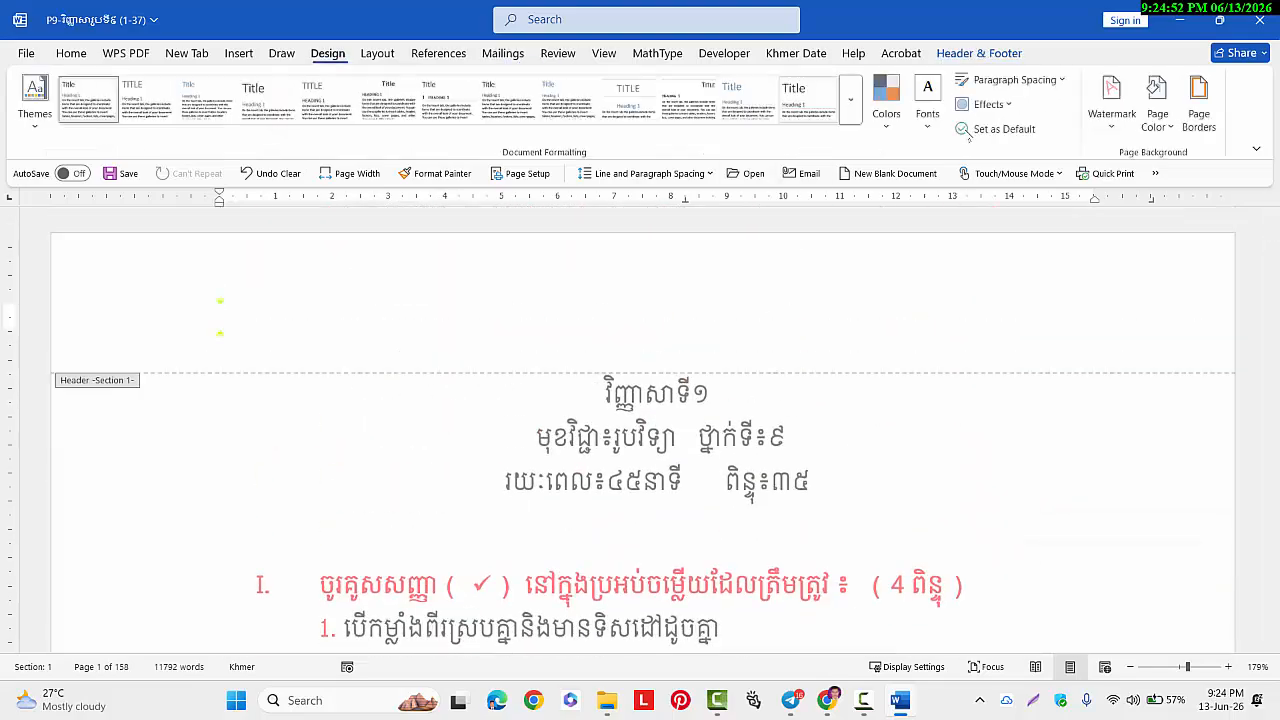
left_click(975, 53)
double_click(917, 341)
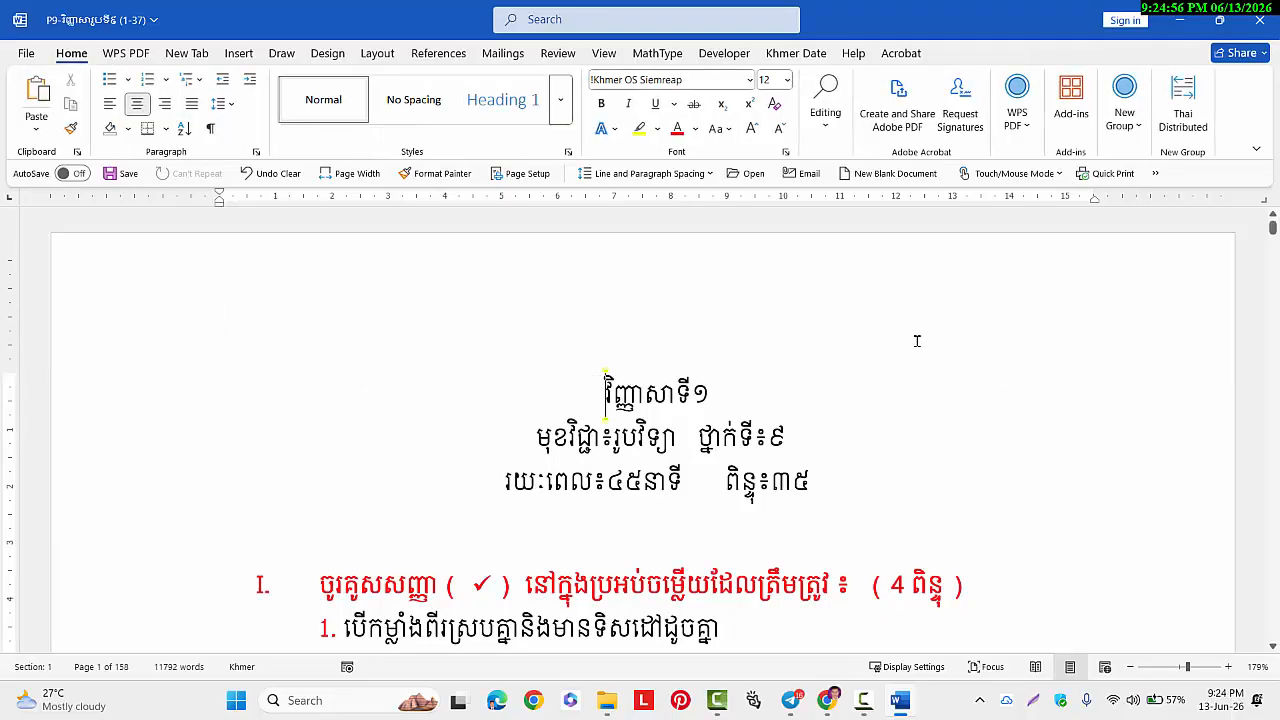
Review the combined document at 94% zoom, briefly viewing it in Read Mode before returning to Print Layout and moving towards its end
scroll(910, 354, "down", 10)
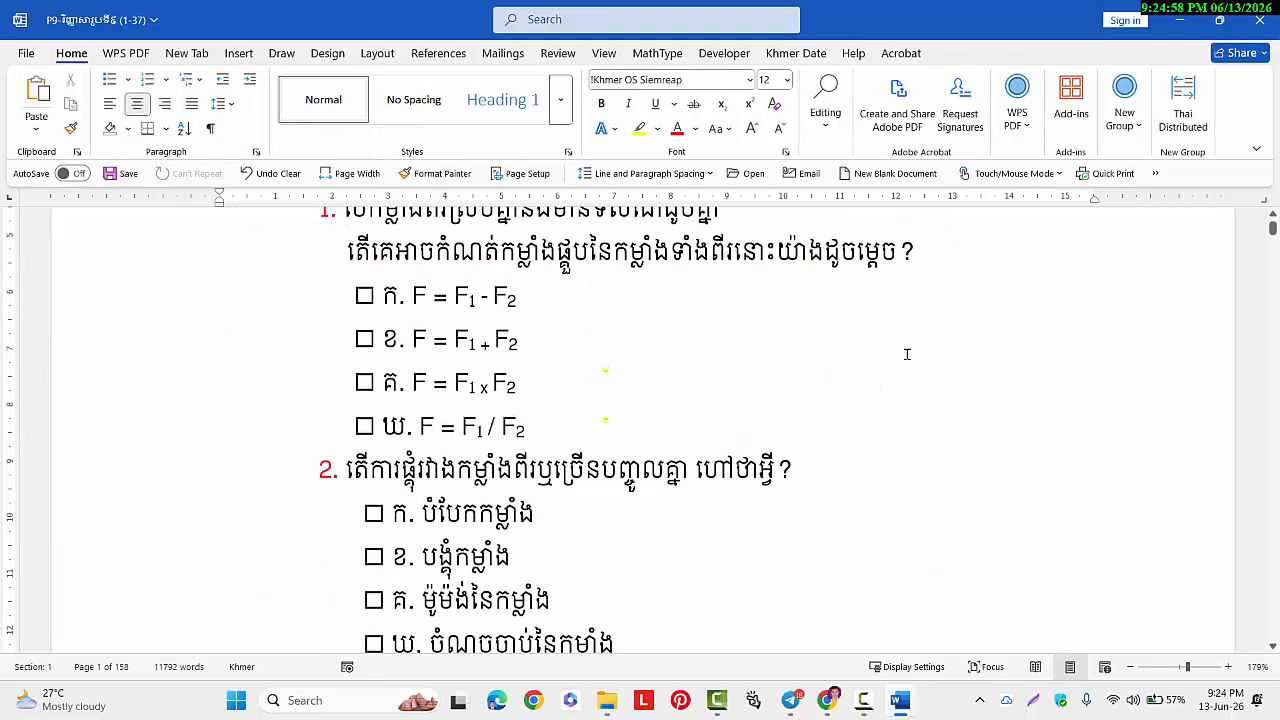
scroll(905, 354, "down", 15)
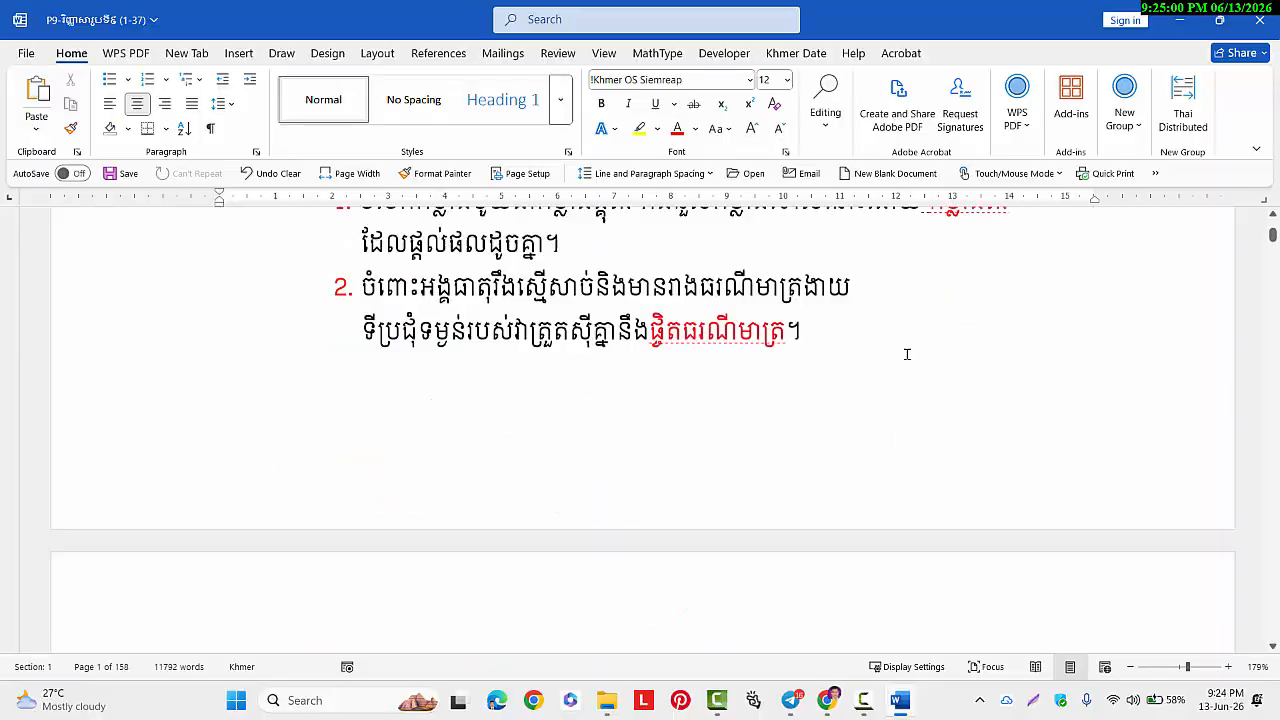
scroll(858, 398, "up", 20)
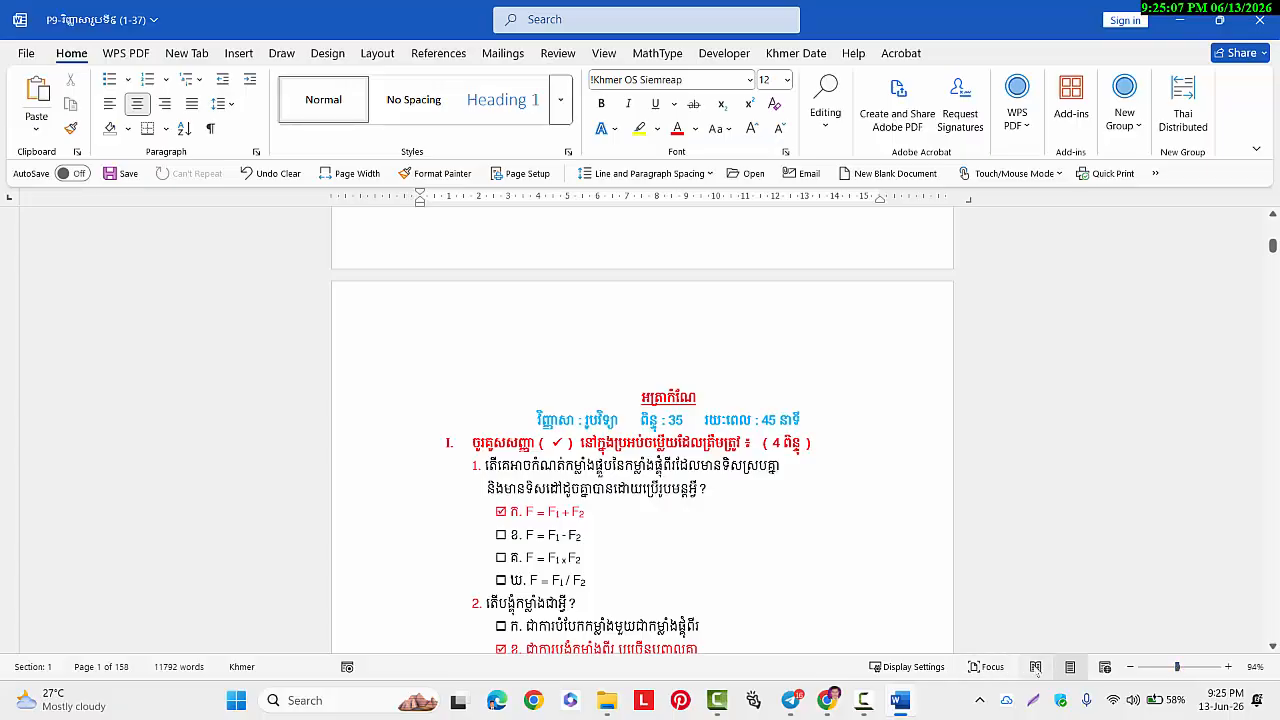
left_click(1036, 667)
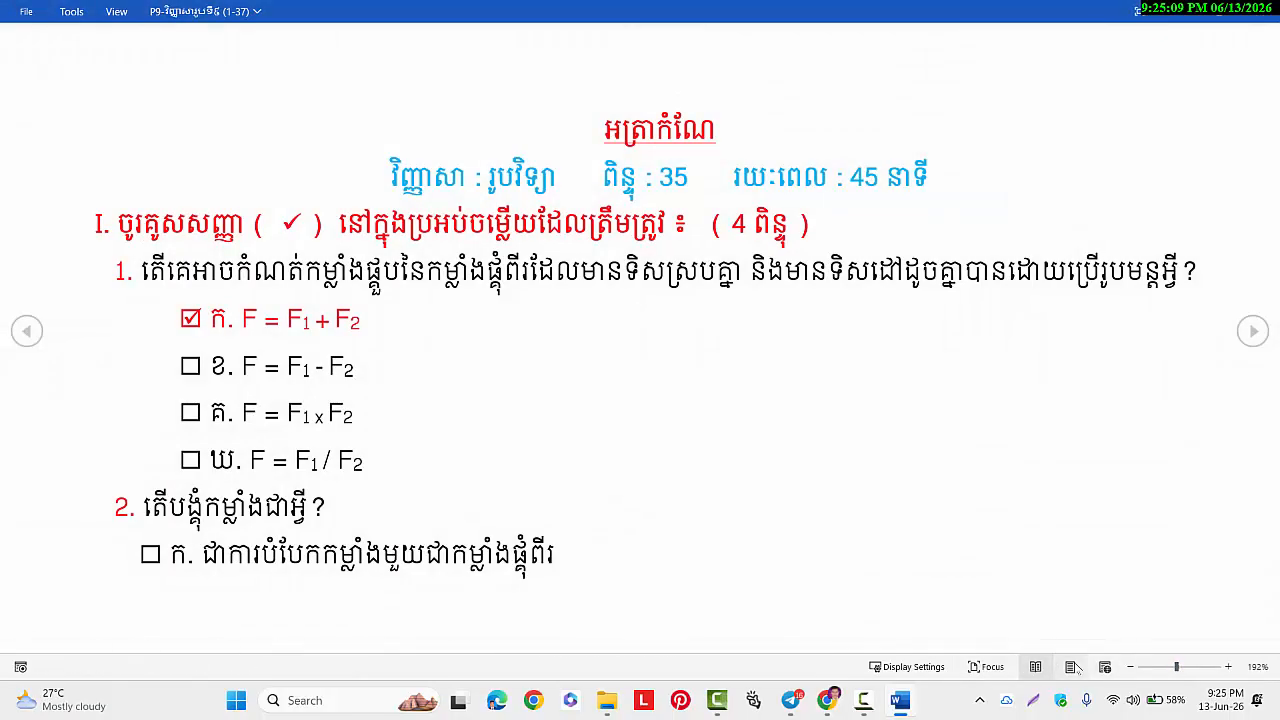
left_click(1070, 667)
scroll(837, 389, "down", 10)
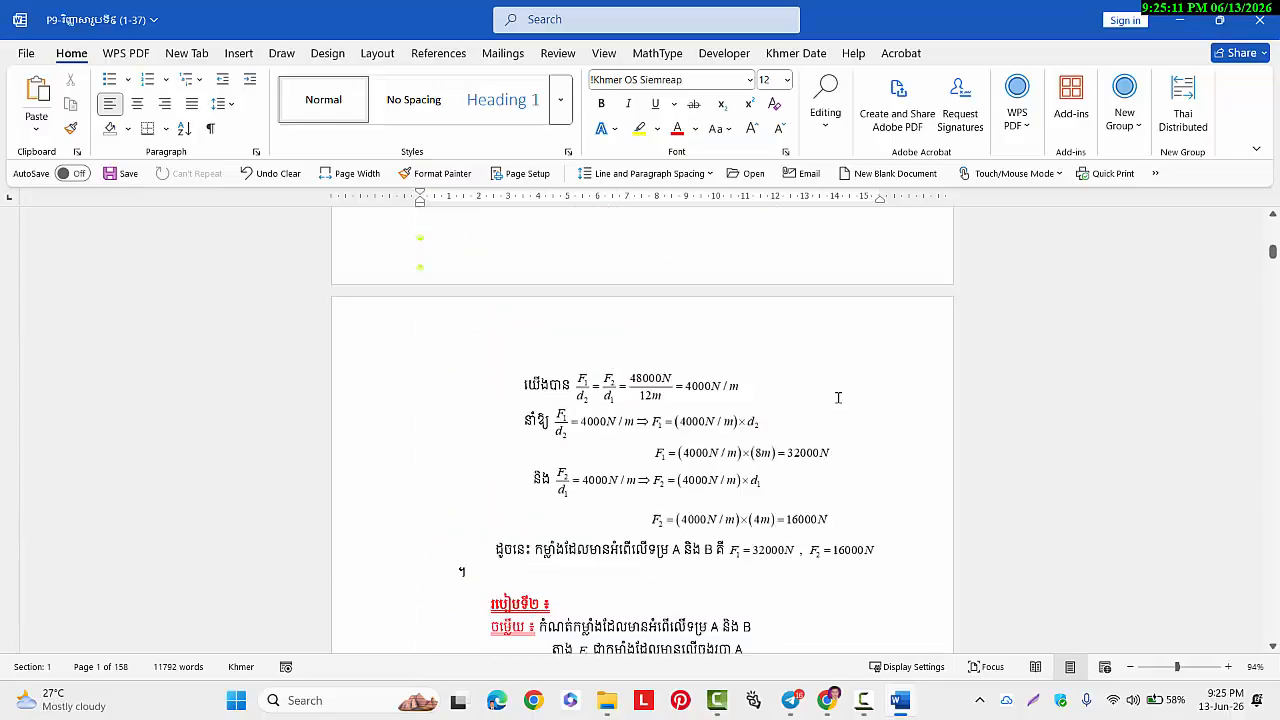
scroll(837, 398, "down", 1)
left_click_drag(1272, 262, 1275, 636)
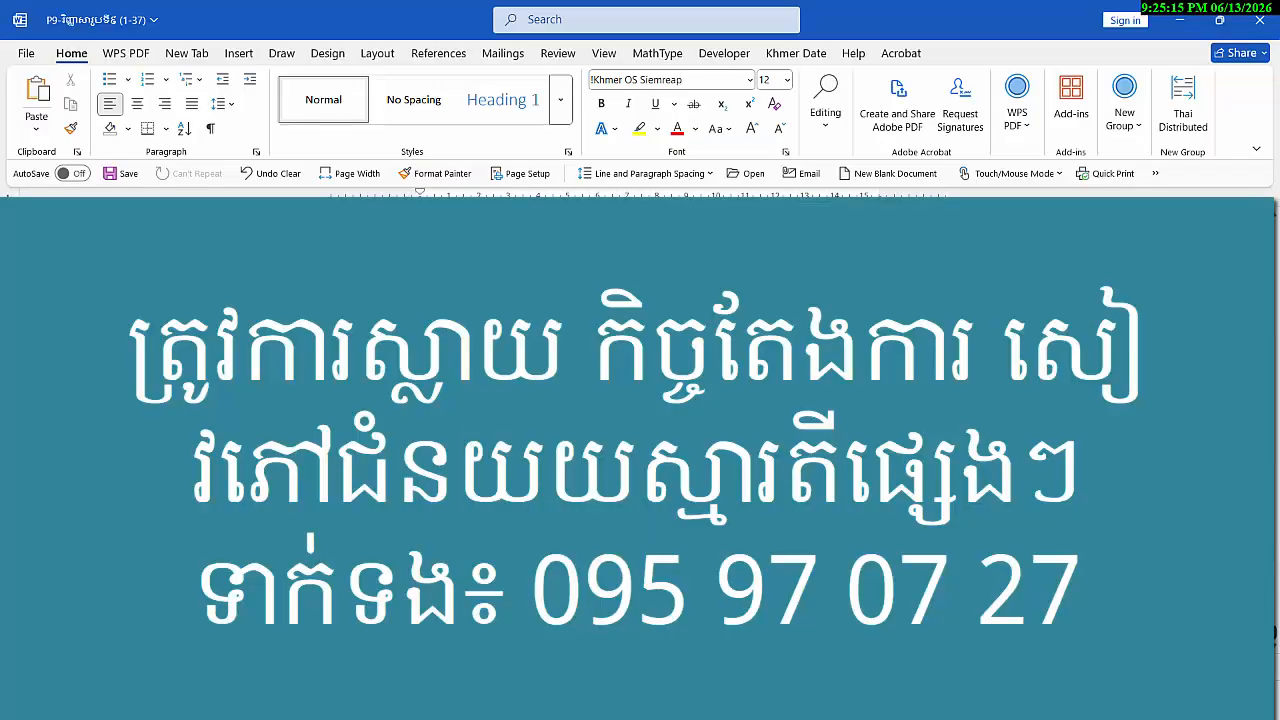